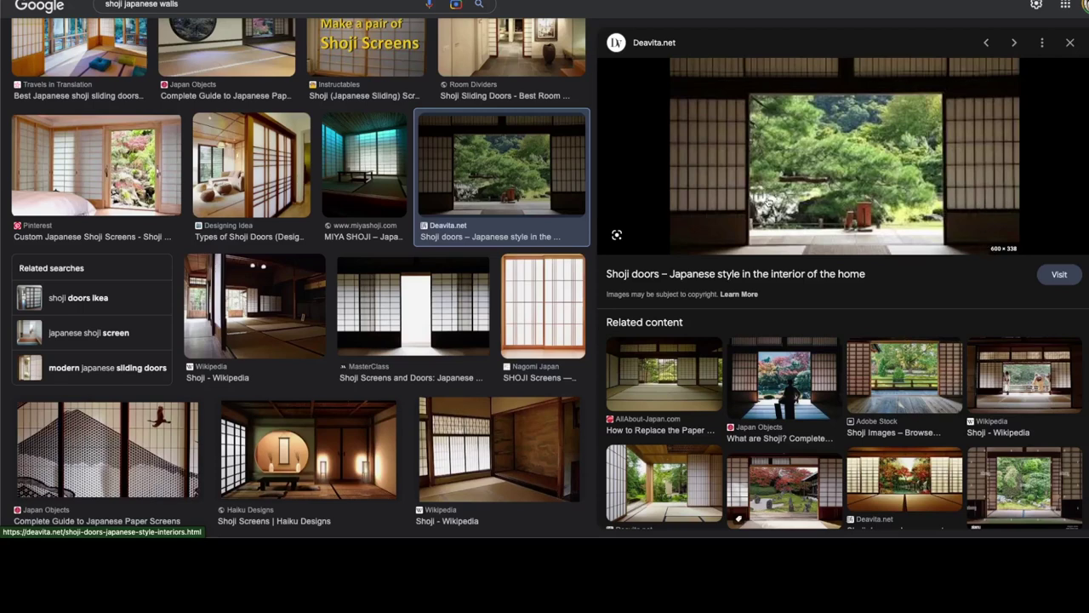
Open the Japan Objects shoji photo with the person facing the garden from the related images and copy it
{"action": "scroll", "coordinate": [768, 201], "scroll_direction": "down", "scroll_amount": 3}
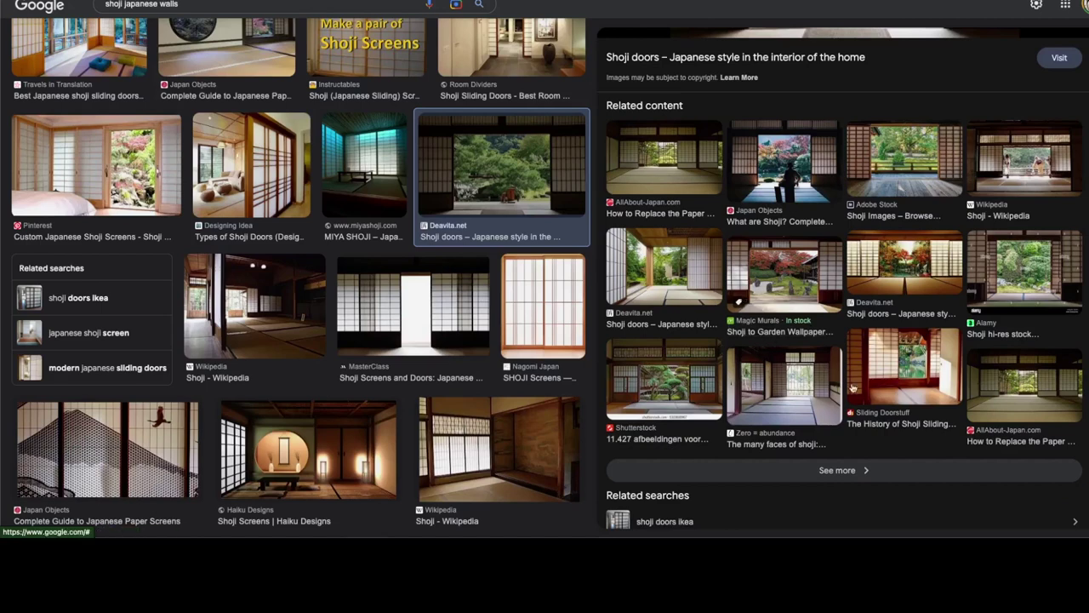
{"action": "left_click", "coordinate": [787, 173]}
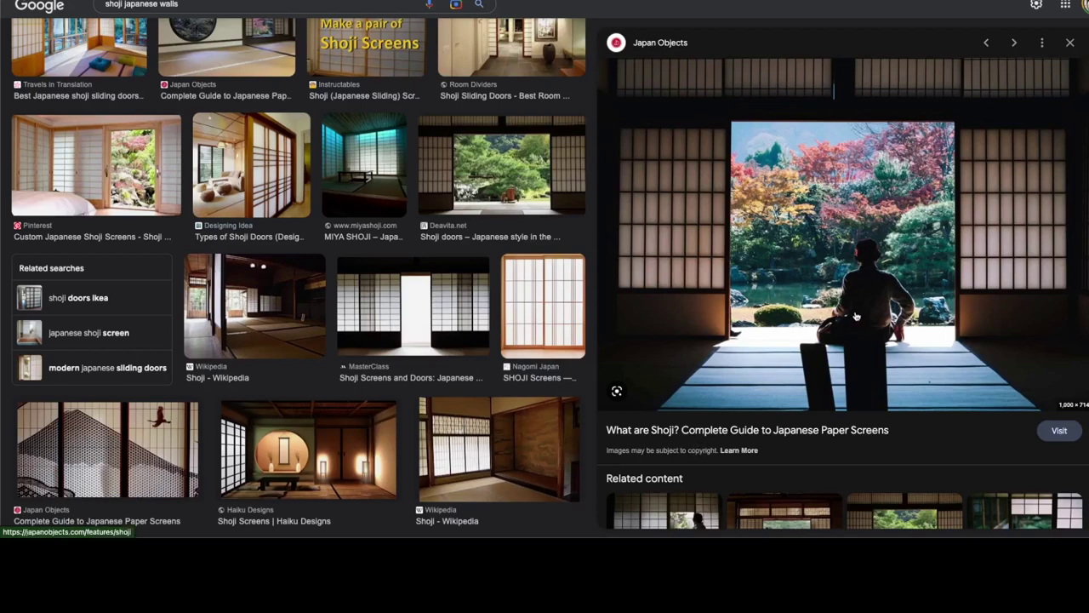
{"action": "scroll", "coordinate": [855, 315], "scroll_direction": "down", "scroll_amount": 2}
{"action": "scroll", "coordinate": [855, 316], "scroll_direction": "up", "scroll_amount": 2}
{"action": "right_click", "coordinate": [819, 209]}
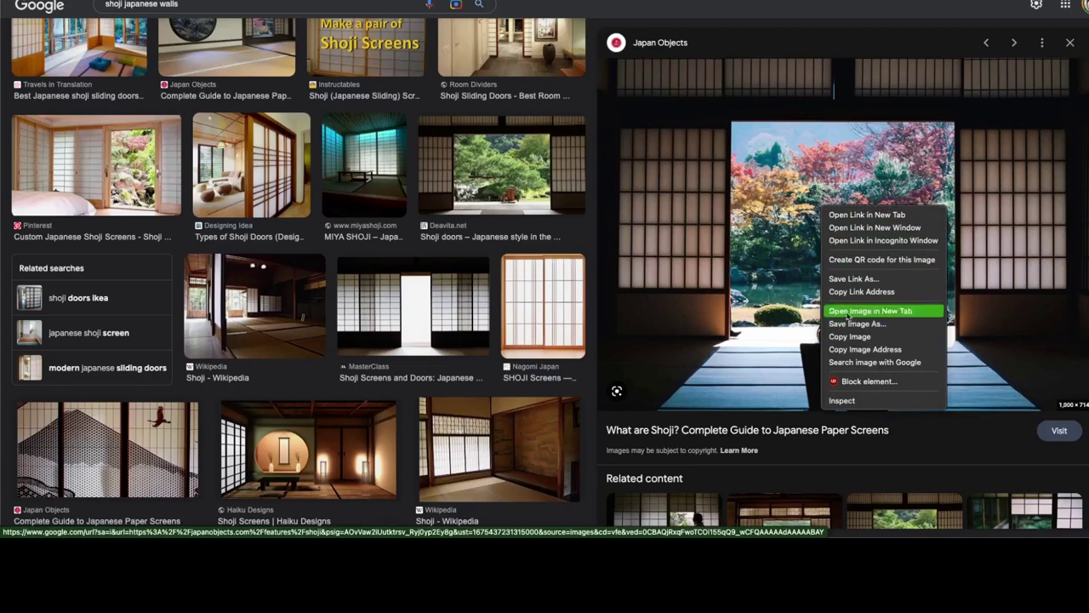
{"action": "right_click", "coordinate": [793, 179]}
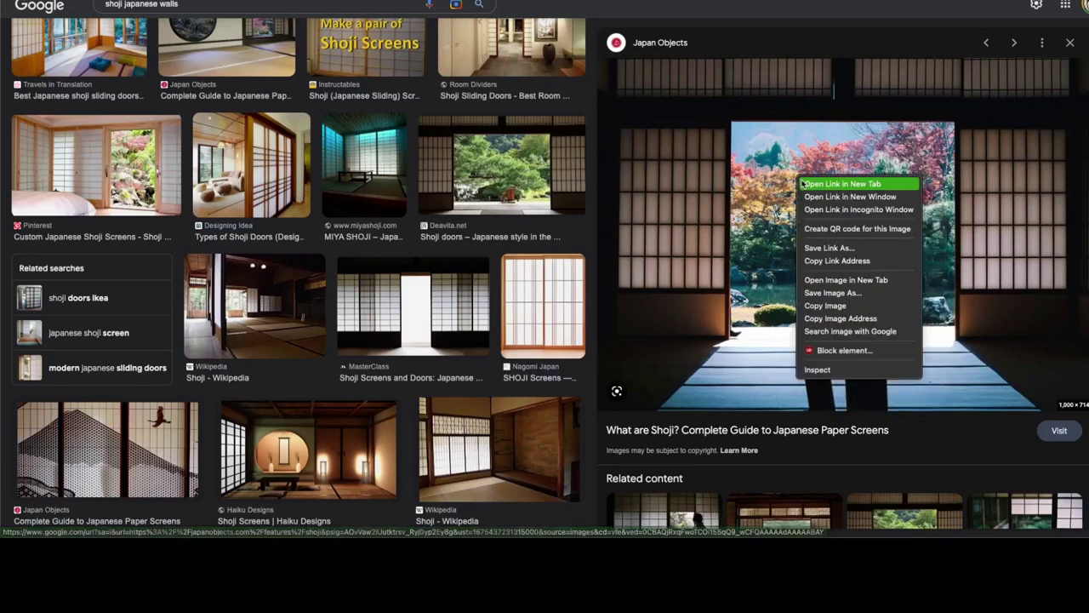
{"action": "left_click", "coordinate": [827, 306]}
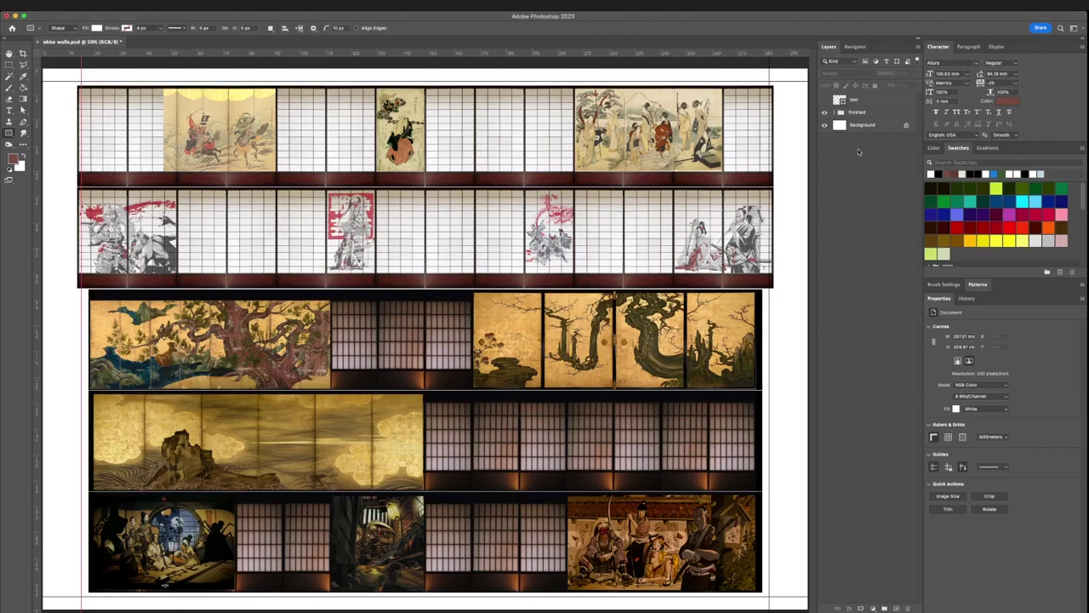
In Photoshop, hide the finished walls group and show the grey test shape layer
{"action": "left_click", "coordinate": [824, 112]}
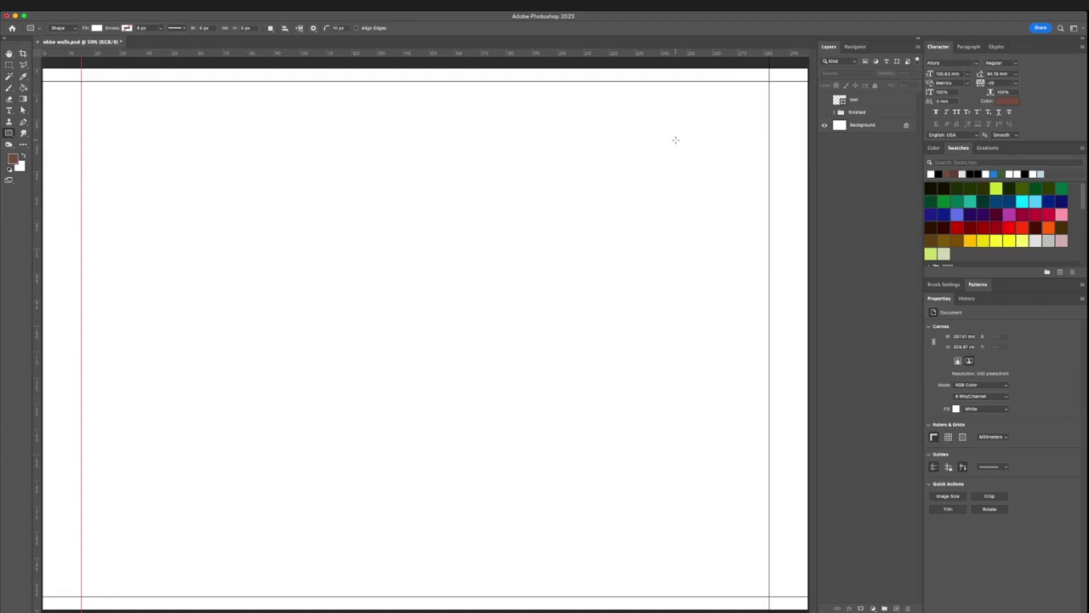
{"action": "left_click", "coordinate": [824, 100]}
Stretch the grey test rectangle into a wall strip about 262 mm wide and 39 mm high near the page's upper margin
{"action": "key", "text": "v"}
{"action": "left_click_drag", "start_coordinate": [425, 287], "coordinate": [440, 300]}
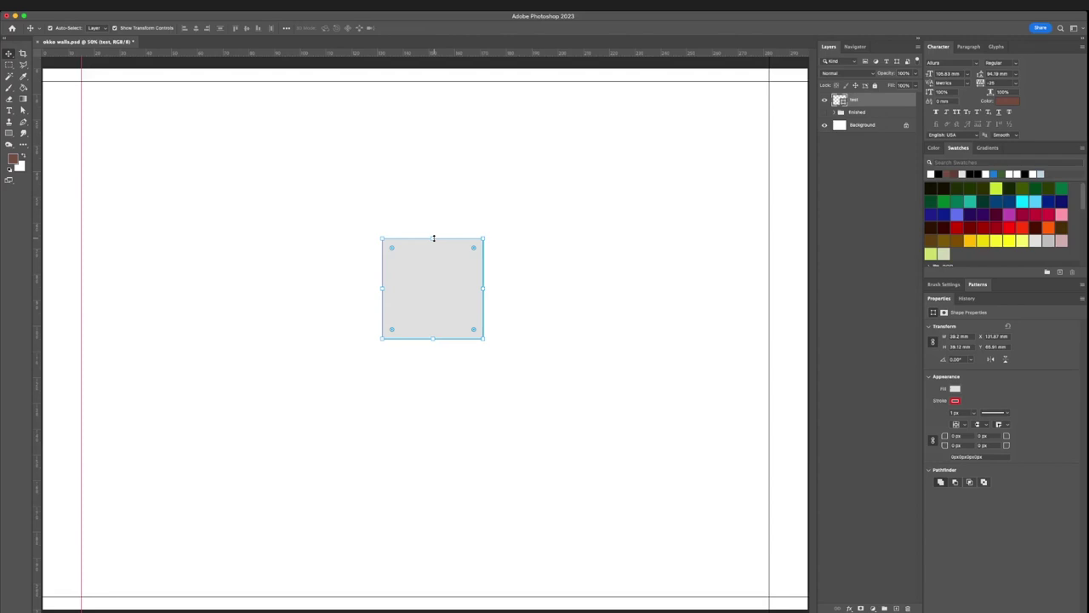
{"action": "left_click_drag", "start_coordinate": [454, 272], "coordinate": [763, 142]}
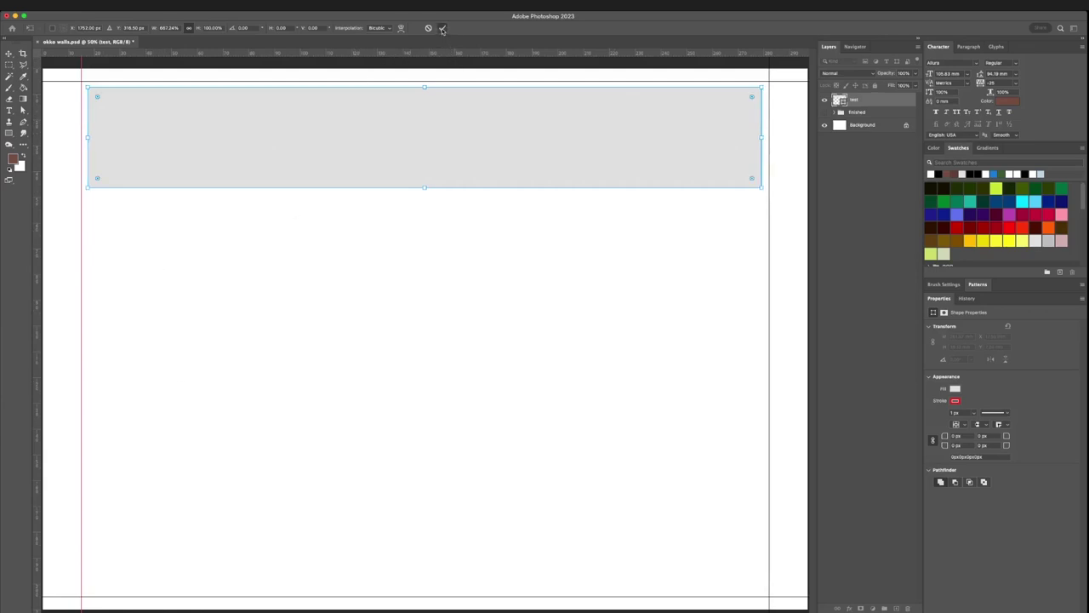
{"action": "left_click", "coordinate": [442, 29]}
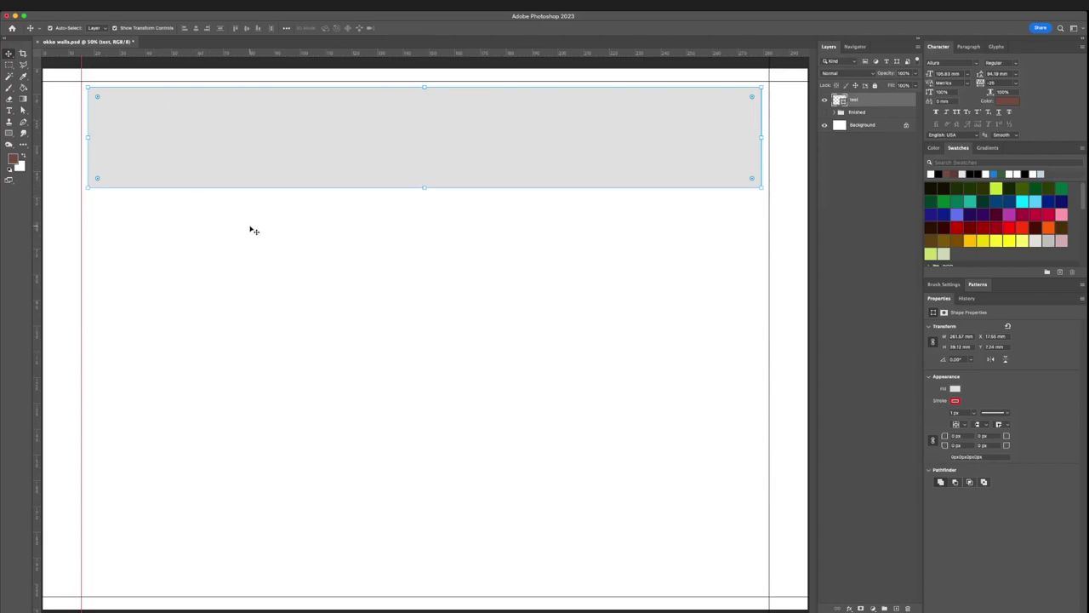
Paste the copied shoji photo and enlarge it to about 214 mm wide below the grey strip
{"action": "right_click", "coordinate": [278, 224]}
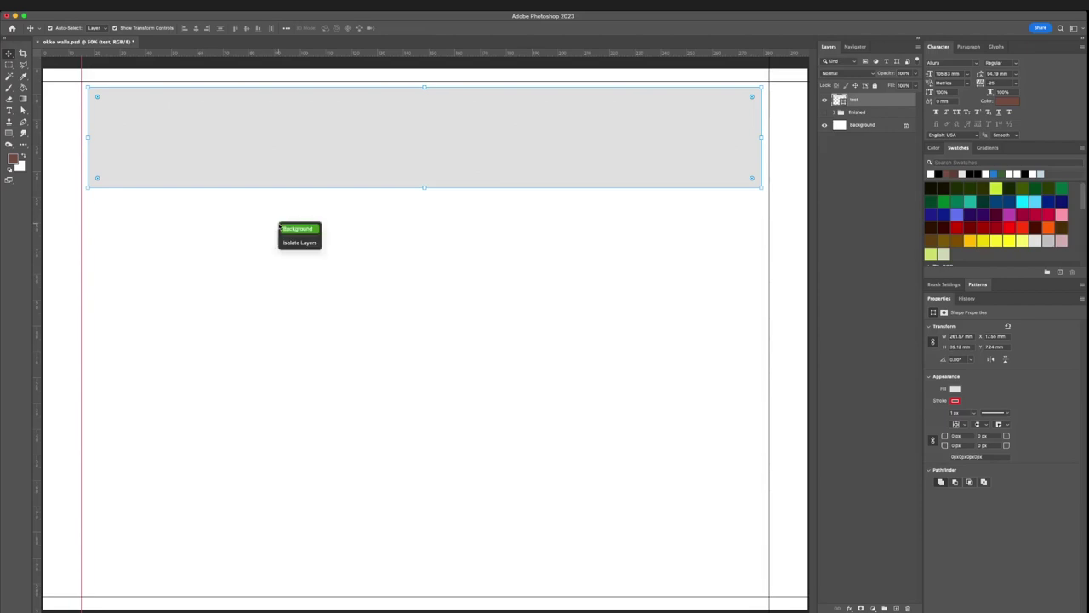
{"action": "left_click", "coordinate": [247, 216]}
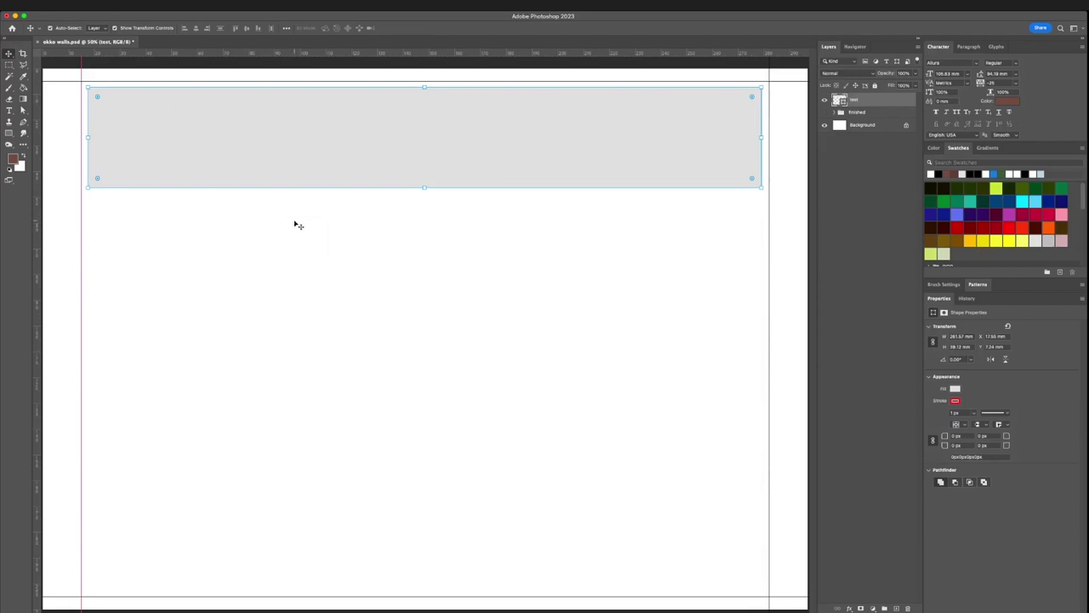
{"action": "key", "text": "super+v"}
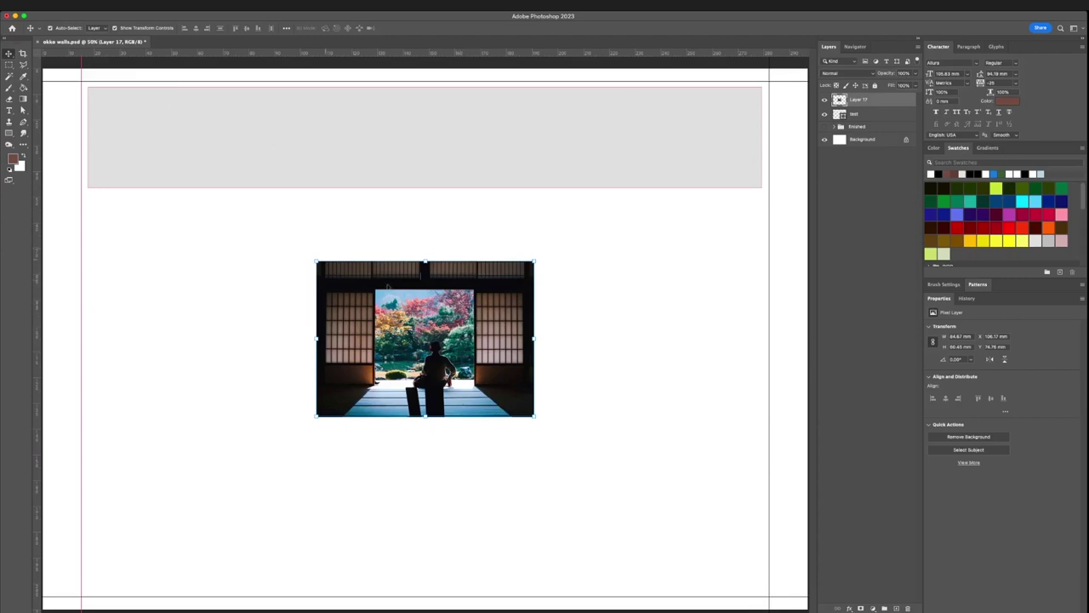
{"action": "left_click_drag", "start_coordinate": [450, 292], "coordinate": [302, 225]}
{"action": "left_click_drag", "start_coordinate": [386, 349], "coordinate": [719, 581]}
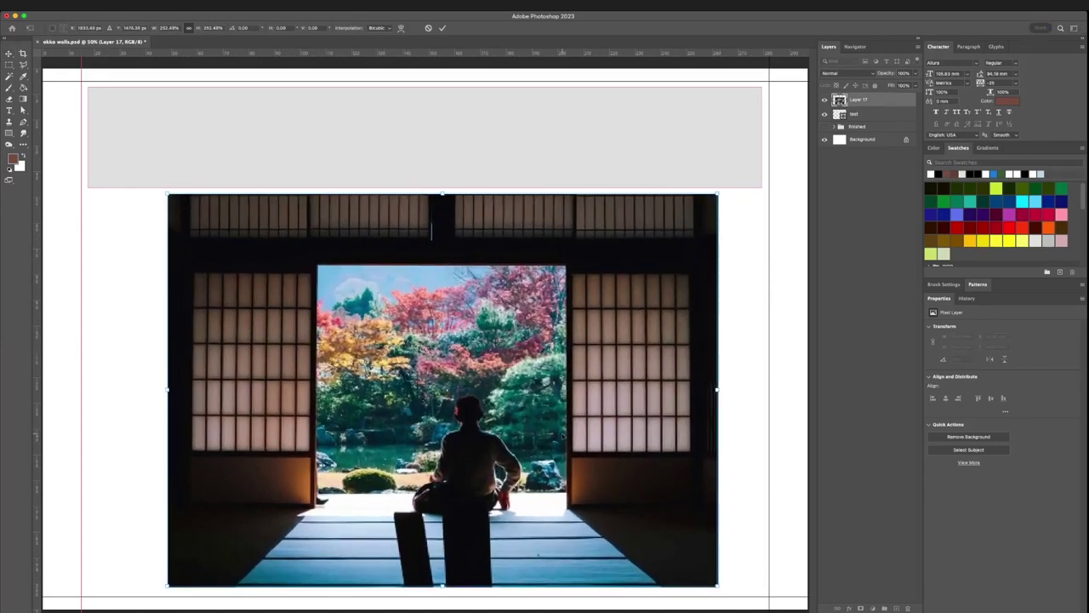
{"action": "left_click", "coordinate": [442, 27]}
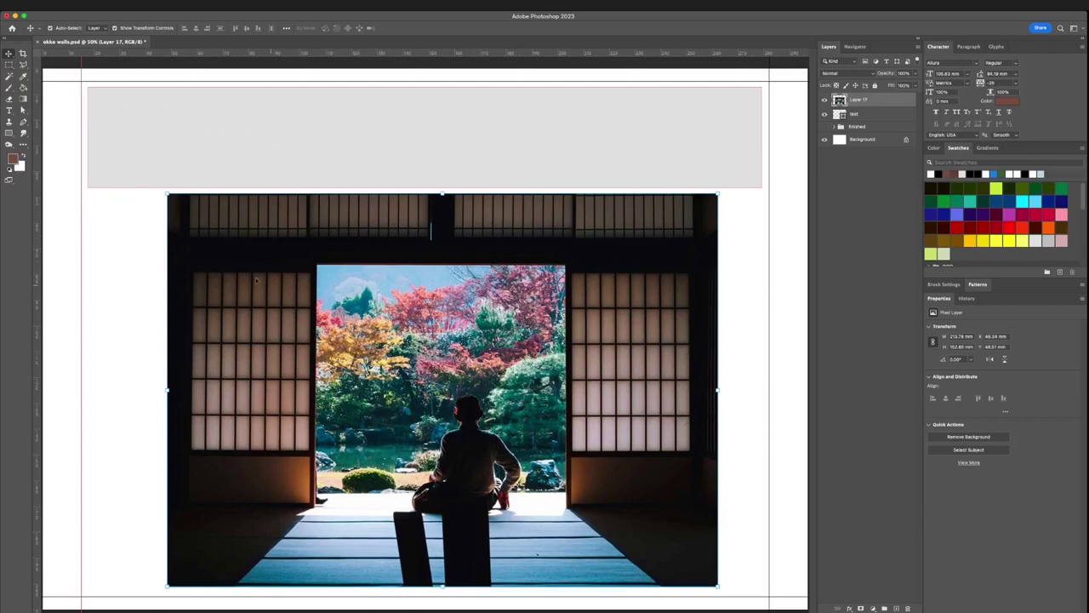
{"action": "key", "text": "m"}
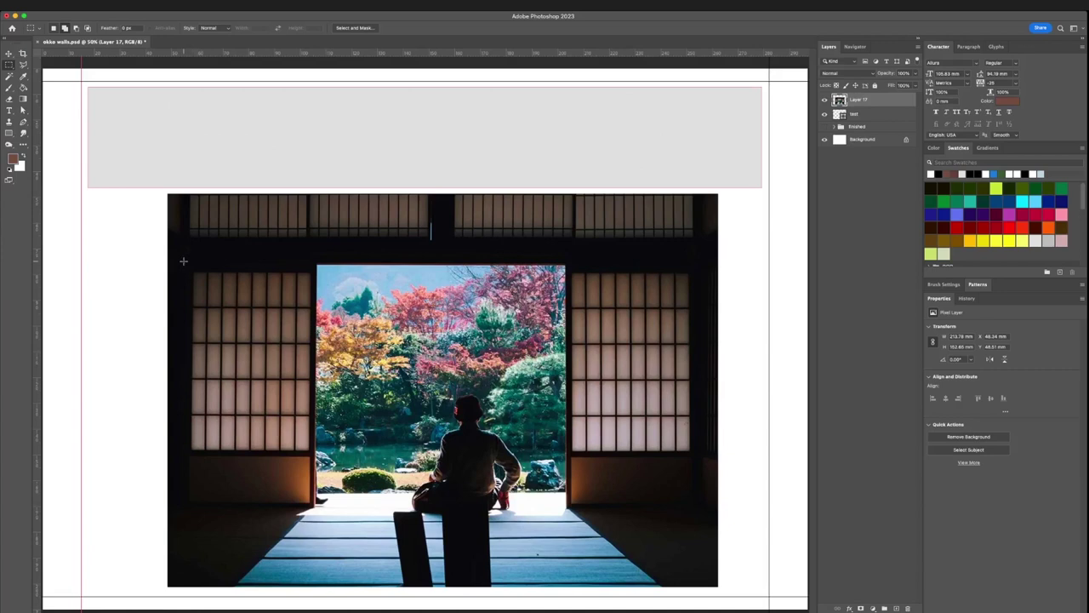
{"action": "left_click_drag", "start_coordinate": [183, 261], "coordinate": [317, 504]}
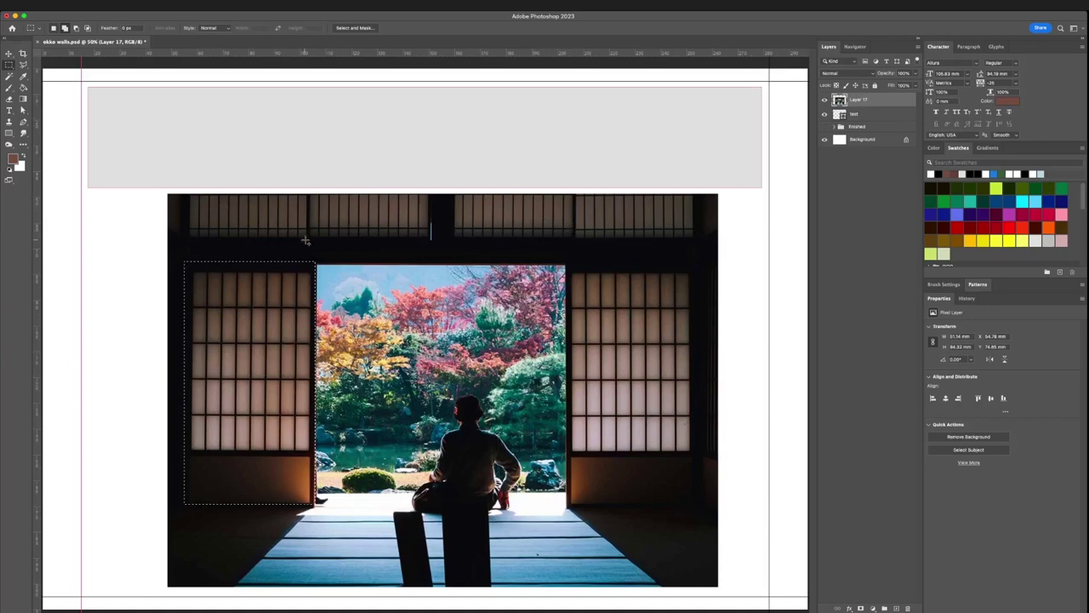
{"action": "left_click", "coordinate": [267, 250]}
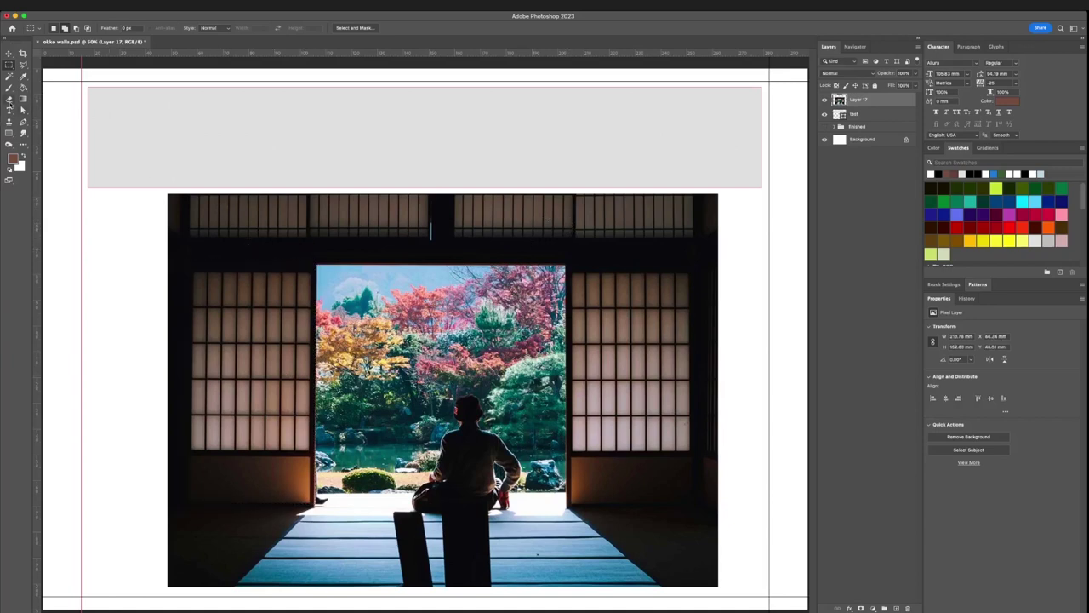
{"action": "left_click", "coordinate": [9, 99]}
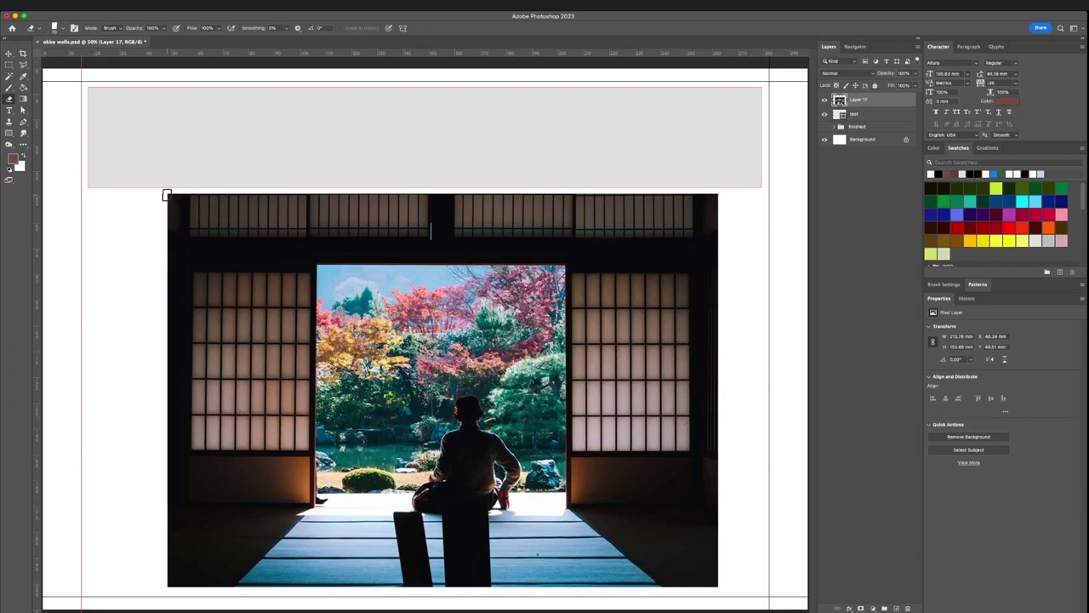
{"action": "mouse_move", "coordinate": [165, 198]}
{"action": "left_mouse_down"}
{"action": "mouse_move", "coordinate": [308, 198]}
{"action": "mouse_move", "coordinate": [175, 203]}
{"action": "mouse_move", "coordinate": [301, 219]}
{"action": "mouse_move", "coordinate": [274, 237]}
{"action": "mouse_move", "coordinate": [516, 217]}
{"action": "mouse_move", "coordinate": [328, 212]}
{"action": "mouse_move", "coordinate": [359, 226]}
{"action": "mouse_move", "coordinate": [442, 209]}
{"action": "mouse_move", "coordinate": [364, 208]}
{"action": "mouse_move", "coordinate": [447, 215]}
{"action": "mouse_move", "coordinate": [452, 195]}
{"action": "mouse_move", "coordinate": [290, 207]}
{"action": "mouse_move", "coordinate": [214, 197]}
{"action": "mouse_move", "coordinate": [260, 198]}
{"action": "mouse_move", "coordinate": [158, 204]}
{"action": "mouse_move", "coordinate": [207, 214]}
{"action": "mouse_move", "coordinate": [154, 218]}
{"action": "mouse_move", "coordinate": [175, 228]}
{"action": "mouse_move", "coordinate": [159, 236]}
{"action": "mouse_move", "coordinate": [372, 244]}
{"action": "mouse_move", "coordinate": [520, 211]}
{"action": "mouse_move", "coordinate": [508, 244]}
{"action": "mouse_move", "coordinate": [680, 234]}
{"action": "mouse_move", "coordinate": [274, 235]}
{"action": "mouse_move", "coordinate": [532, 222]}
{"action": "left_mouse_up"}
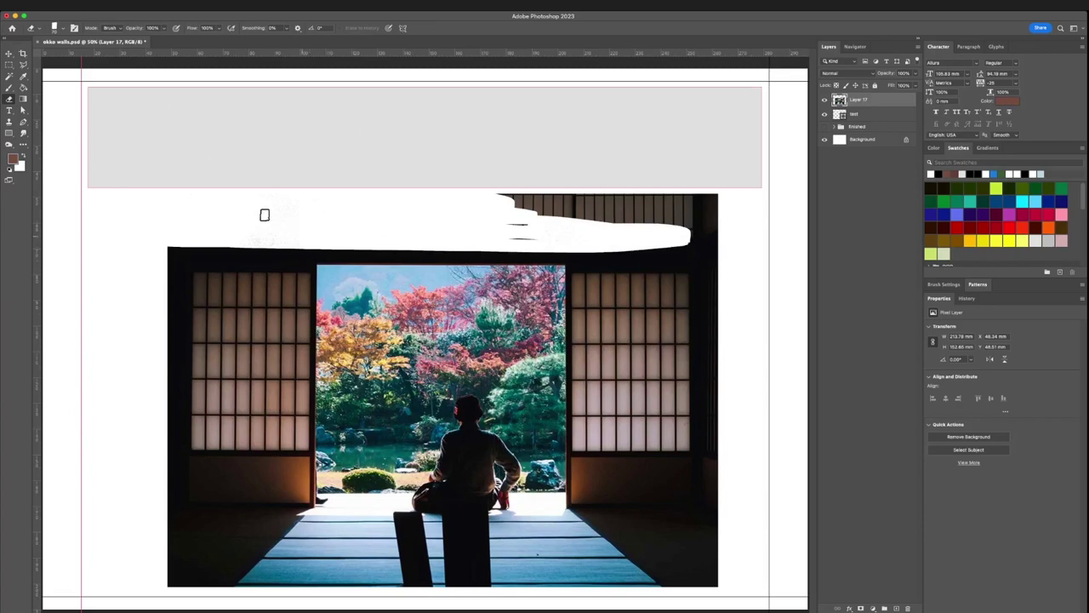
{"action": "key", "text": "ctrl+z"}
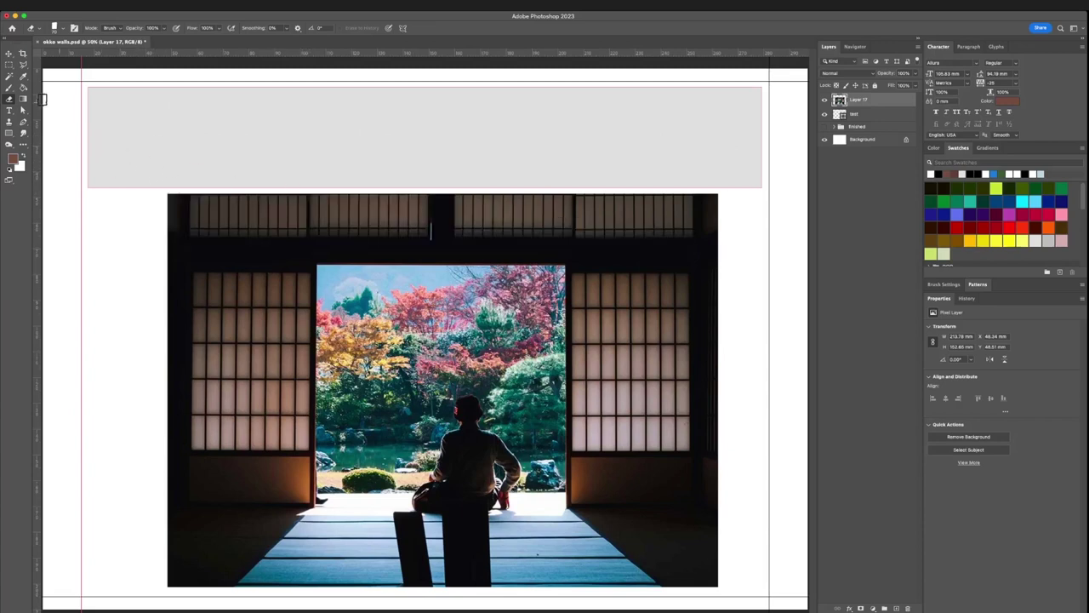
Isolate the photo's left shoji door with a rectangular marquee and an inverted selection, delete everything around it and deselect
{"action": "left_click", "coordinate": [9, 64]}
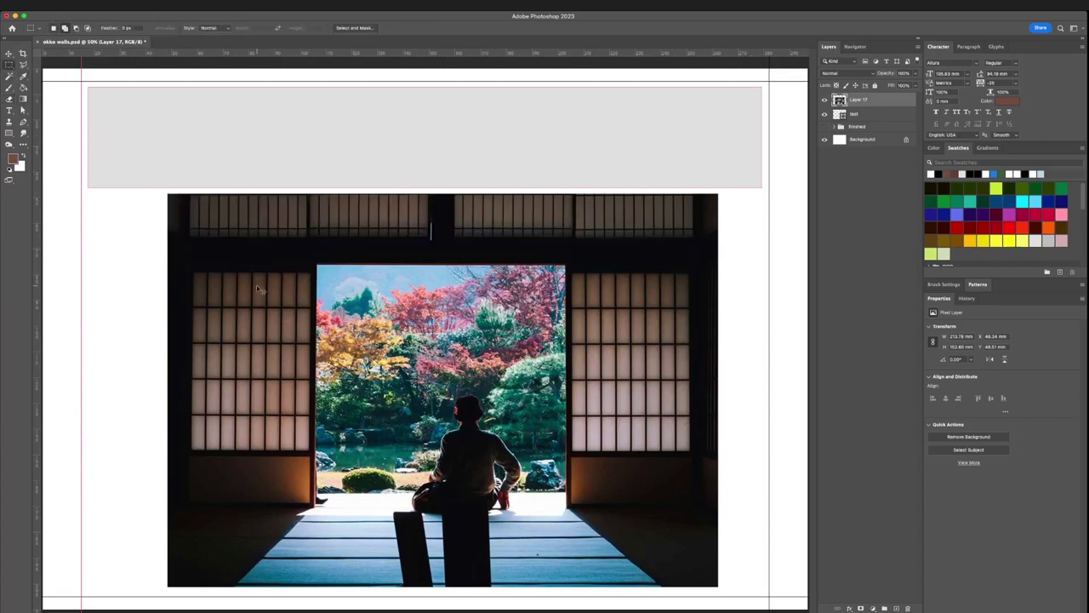
{"action": "left_click_drag", "start_coordinate": [184, 261], "coordinate": [315, 504]}
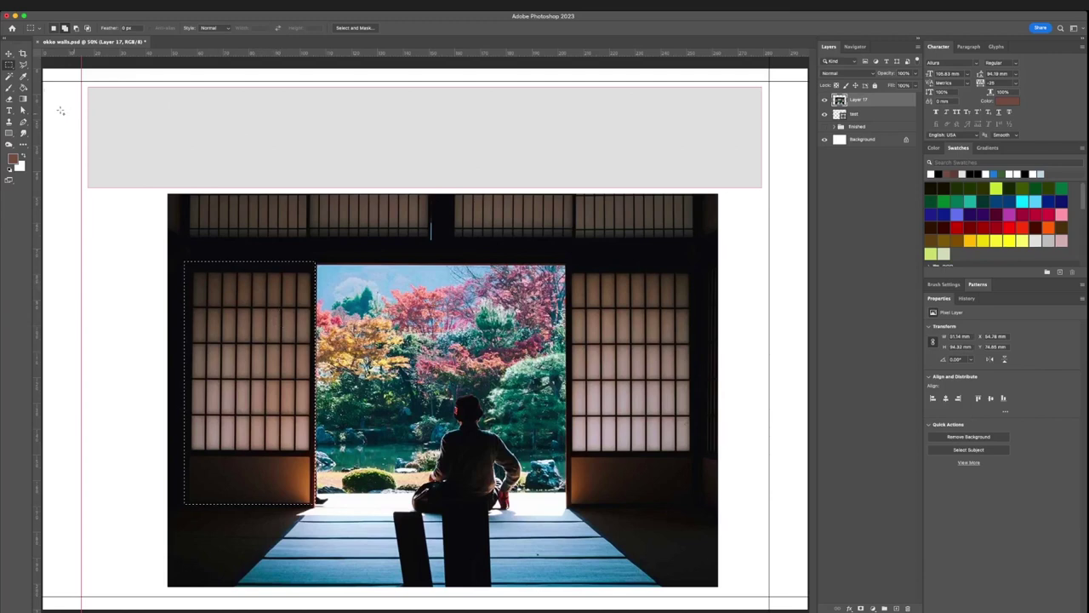
{"action": "key", "text": "v"}
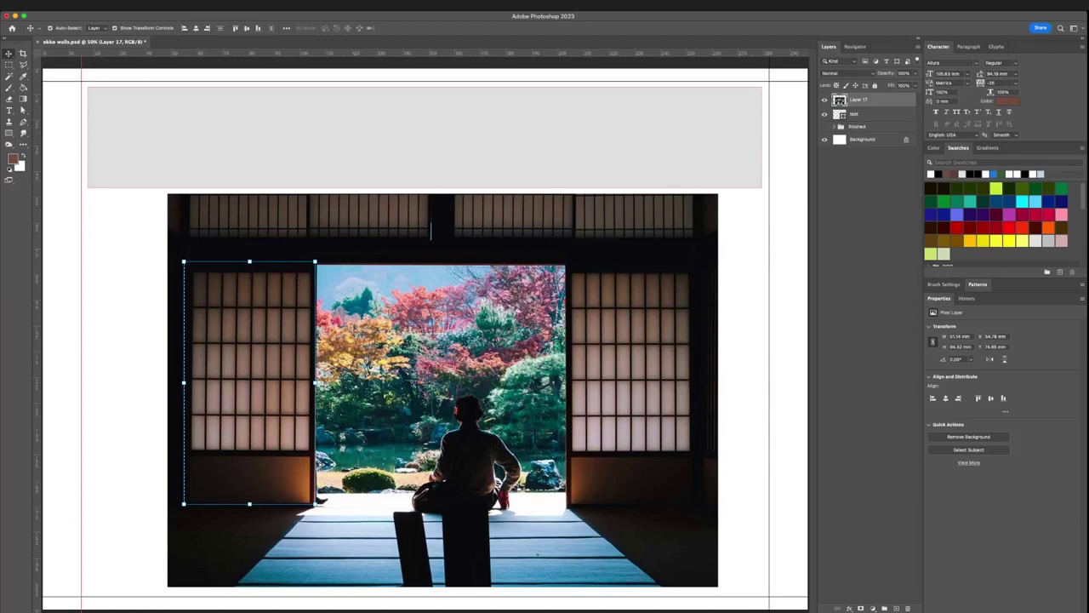
{"action": "key", "text": "super+shift+i"}
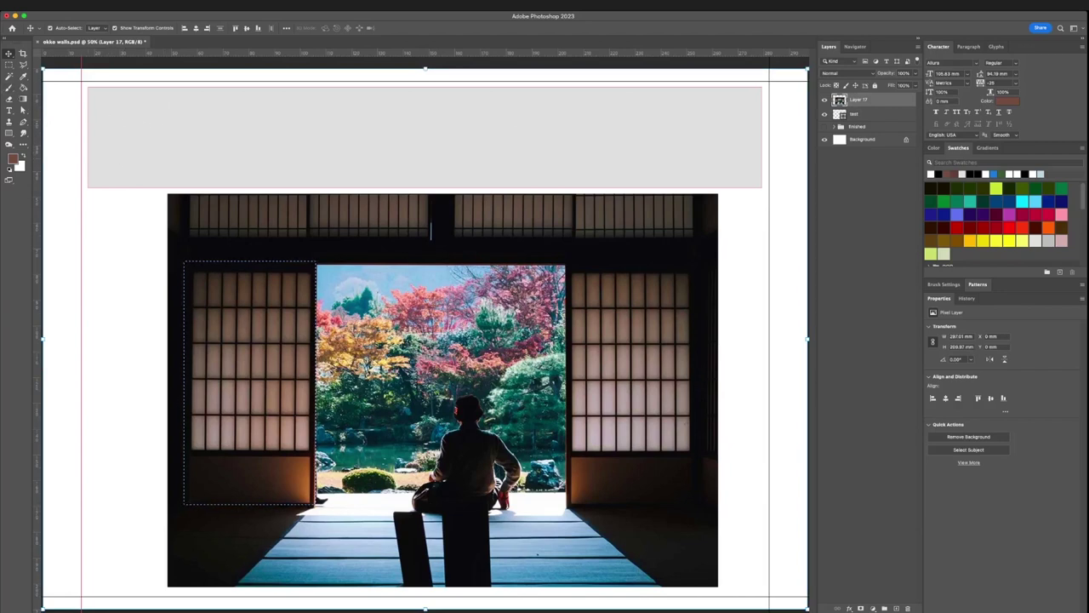
{"action": "left_click", "coordinate": [10, 64]}
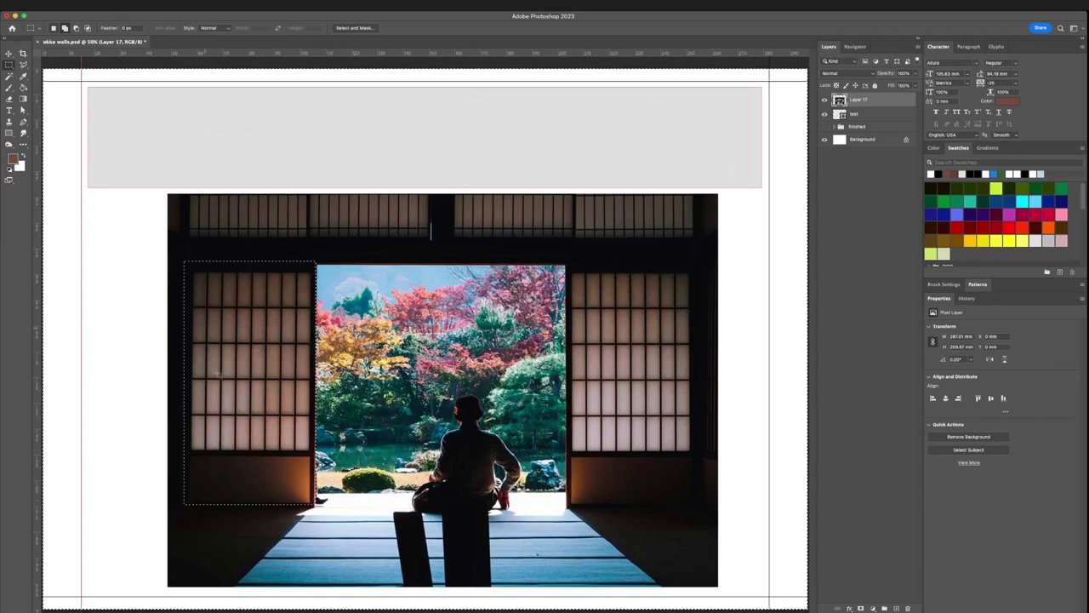
{"action": "key", "text": "super+shift+i"}
{"action": "key", "text": "Delete"}
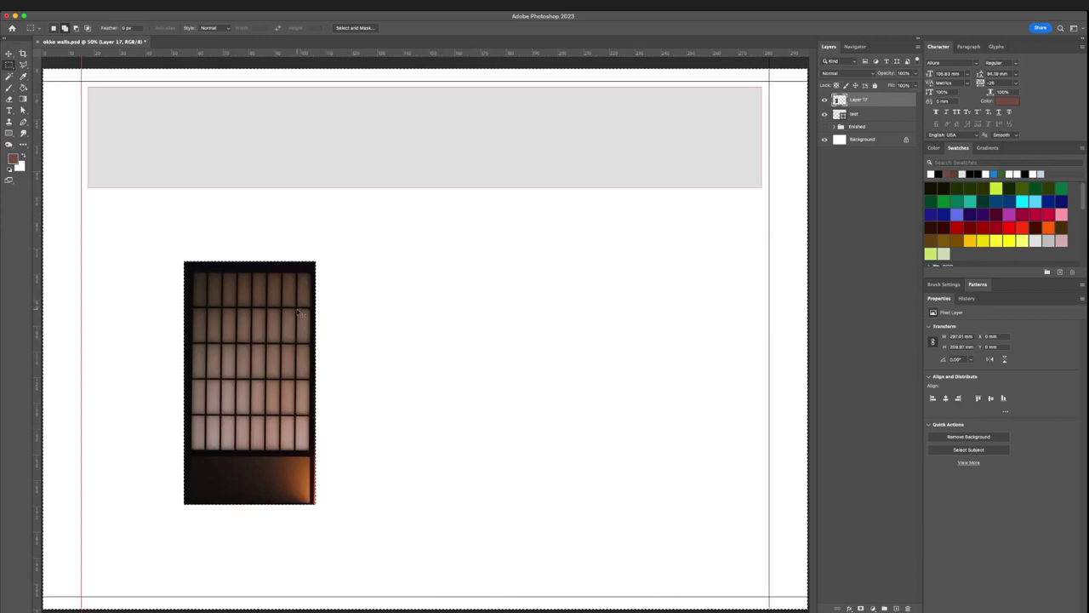
{"action": "key", "text": "super+d"}
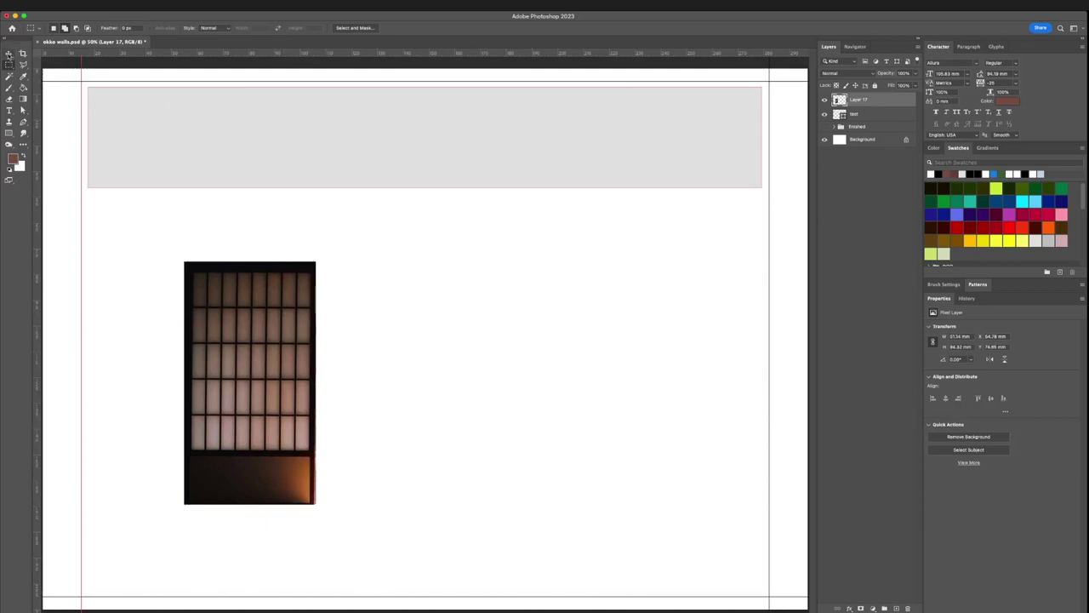
Rotate the cut-out shoji door slightly counter-clockwise to straighten it
{"action": "key", "text": "v"}
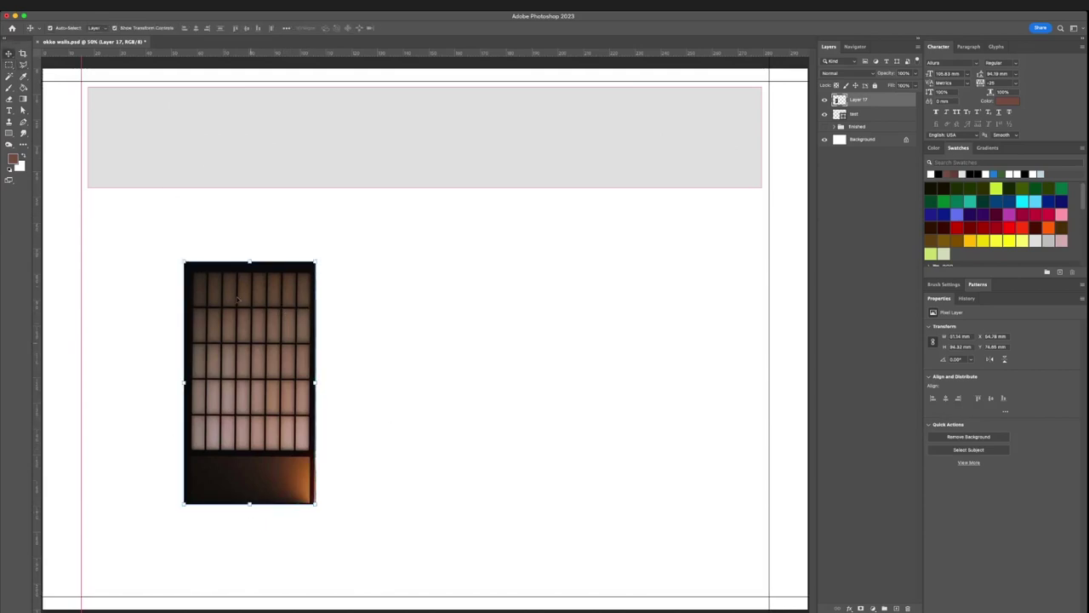
{"action": "left_click", "coordinate": [316, 504]}
{"action": "left_click_drag", "start_coordinate": [321, 507], "coordinate": [319, 493]}
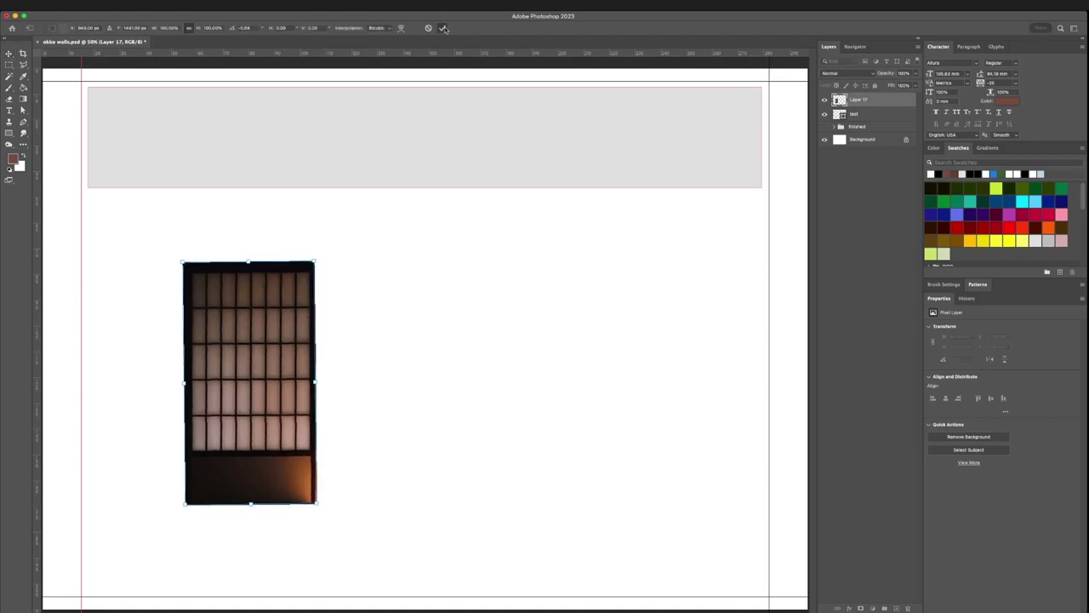
{"action": "left_click", "coordinate": [442, 27]}
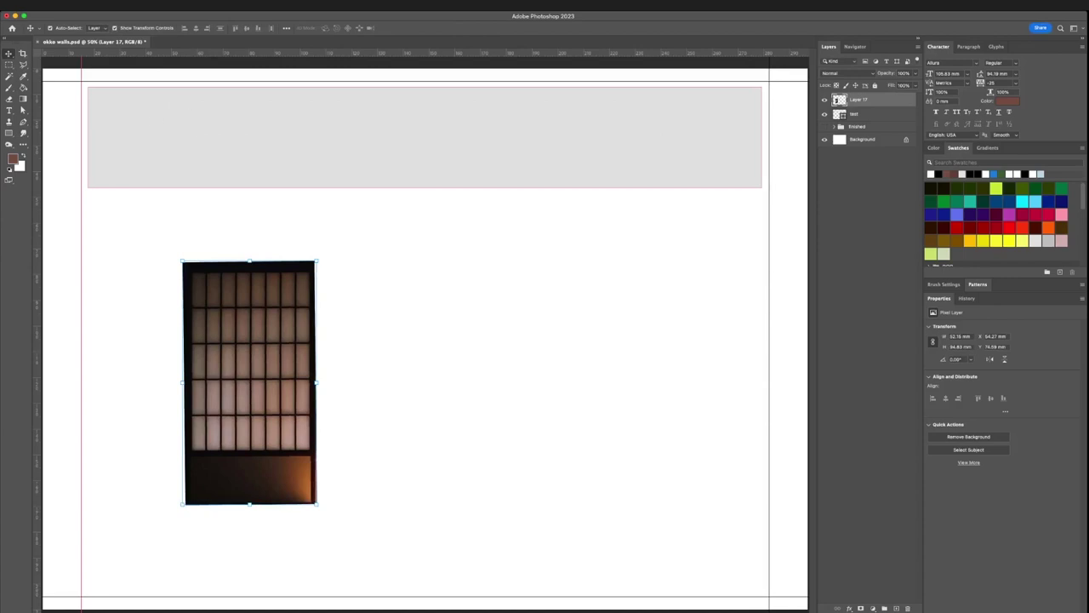
Brighten the shoji door with Levels, setting the midtone input to 1.82 and the white input to 186
{"action": "key", "text": "i"}
{"action": "key", "text": "ctrl+l"}
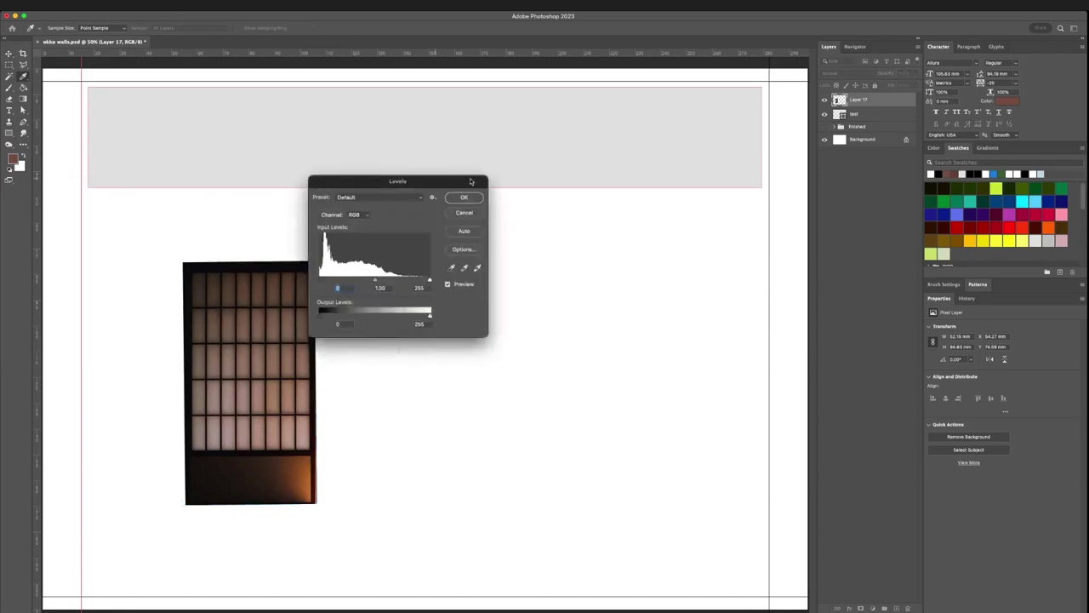
{"action": "left_click_drag", "start_coordinate": [471, 181], "coordinate": [582, 228]}
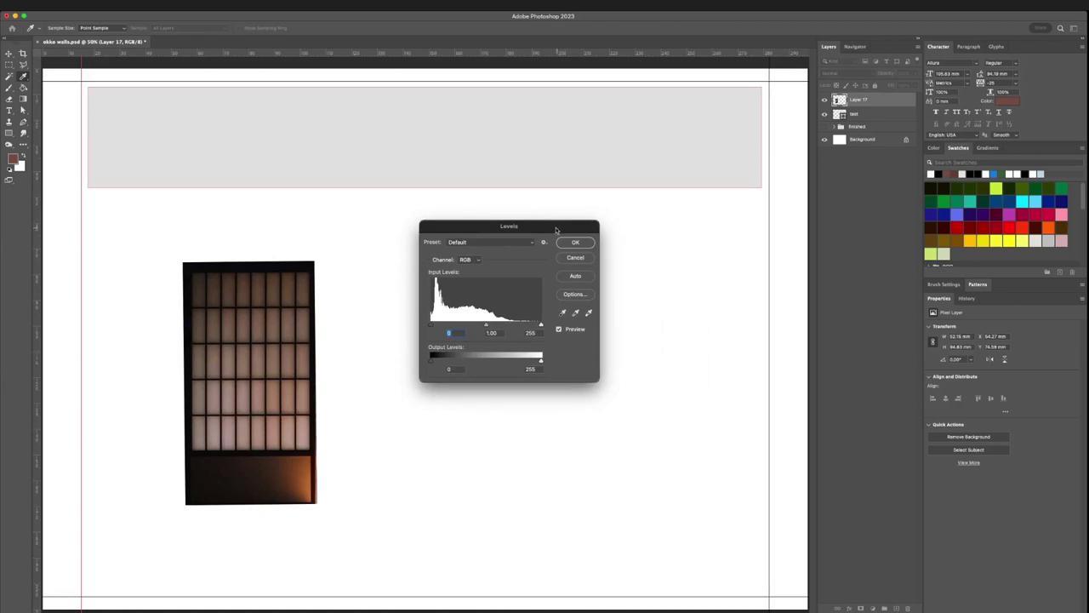
{"action": "left_click_drag", "start_coordinate": [556, 230], "coordinate": [495, 240]}
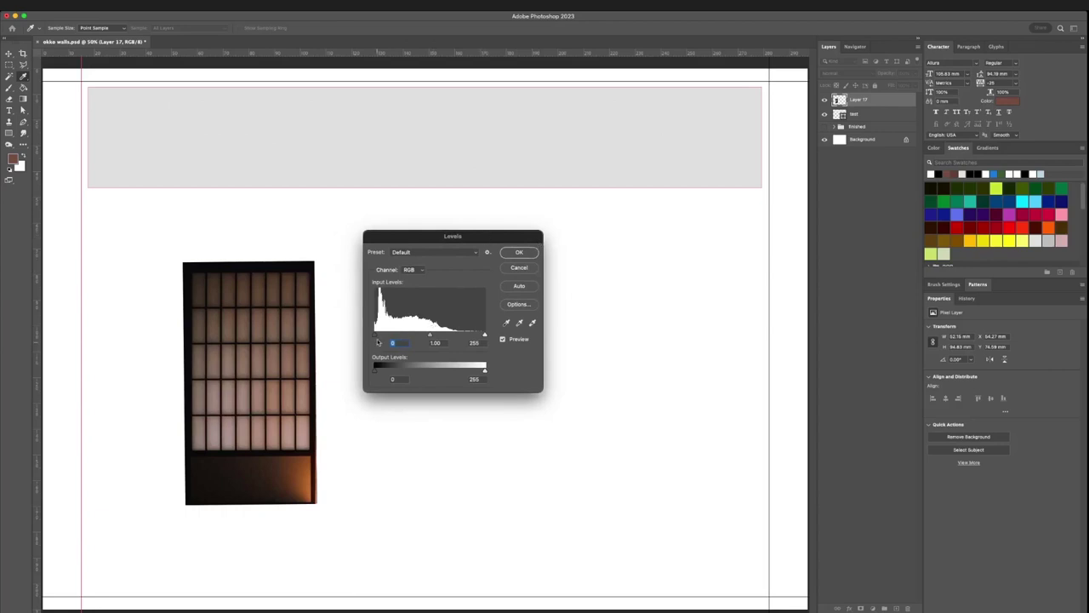
{"action": "mouse_move", "coordinate": [374, 335]}
{"action": "left_mouse_down"}
{"action": "mouse_move", "coordinate": [393, 337]}
{"action": "mouse_move", "coordinate": [356, 336]}
{"action": "left_mouse_up"}
{"action": "left_click", "coordinate": [519, 285]}
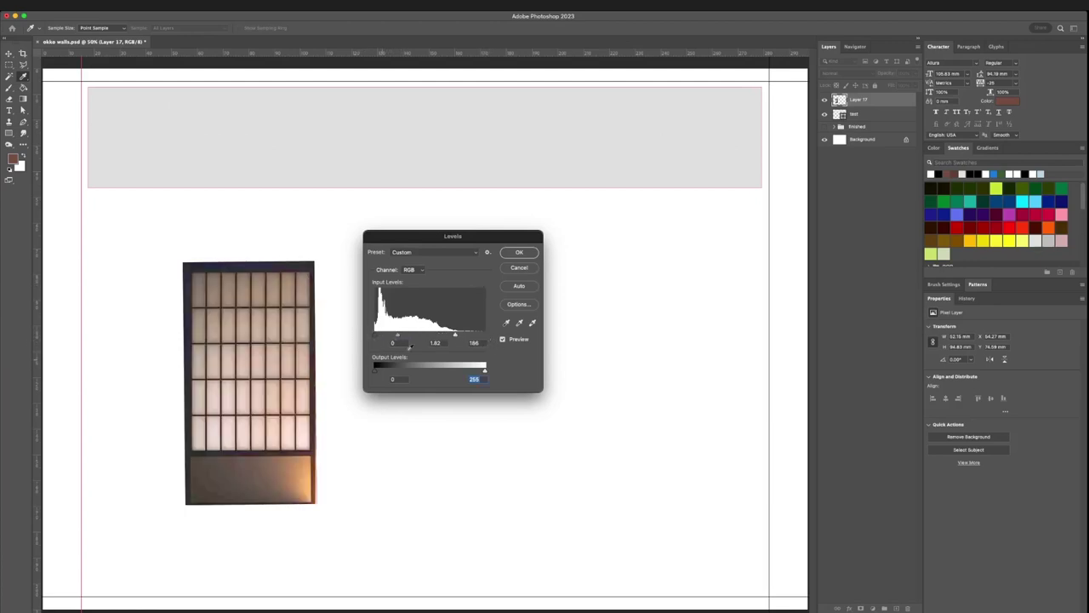
{"action": "left_click", "coordinate": [519, 253]}
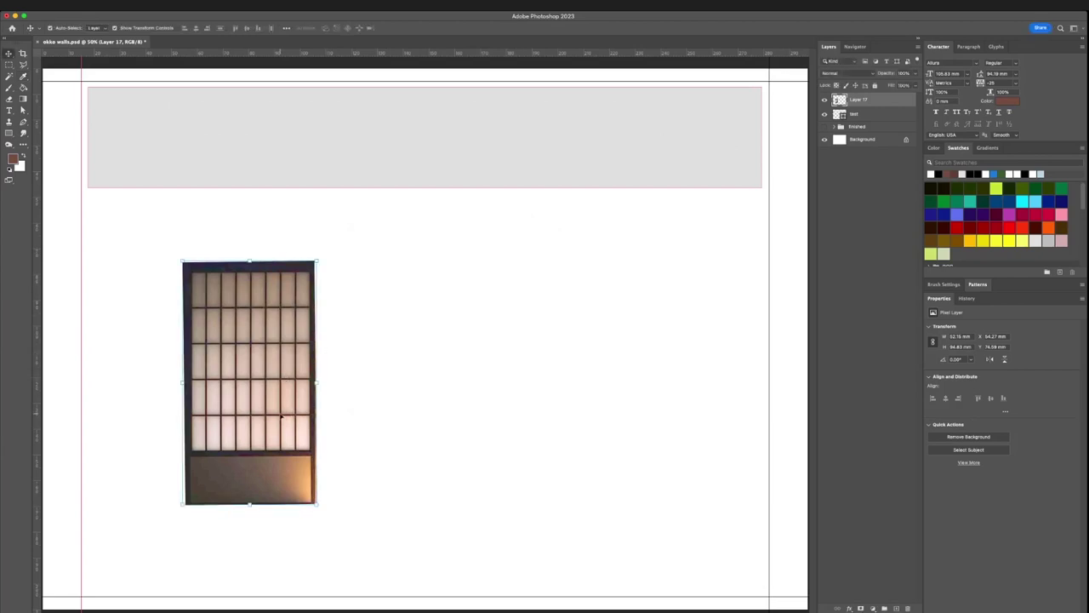
Move the shoji door to the upper left corner of the grey strip and straighten it slightly
{"action": "left_click_drag", "start_coordinate": [277, 414], "coordinate": [183, 241]}
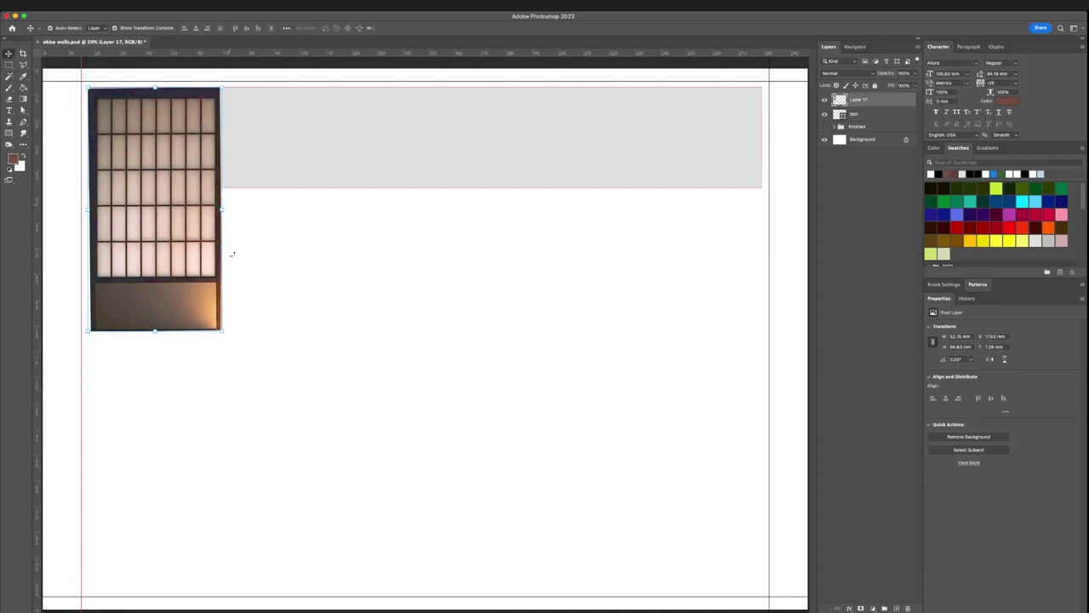
{"action": "left_click_drag", "start_coordinate": [221, 330], "coordinate": [229, 332]}
{"action": "left_click", "coordinate": [443, 29]}
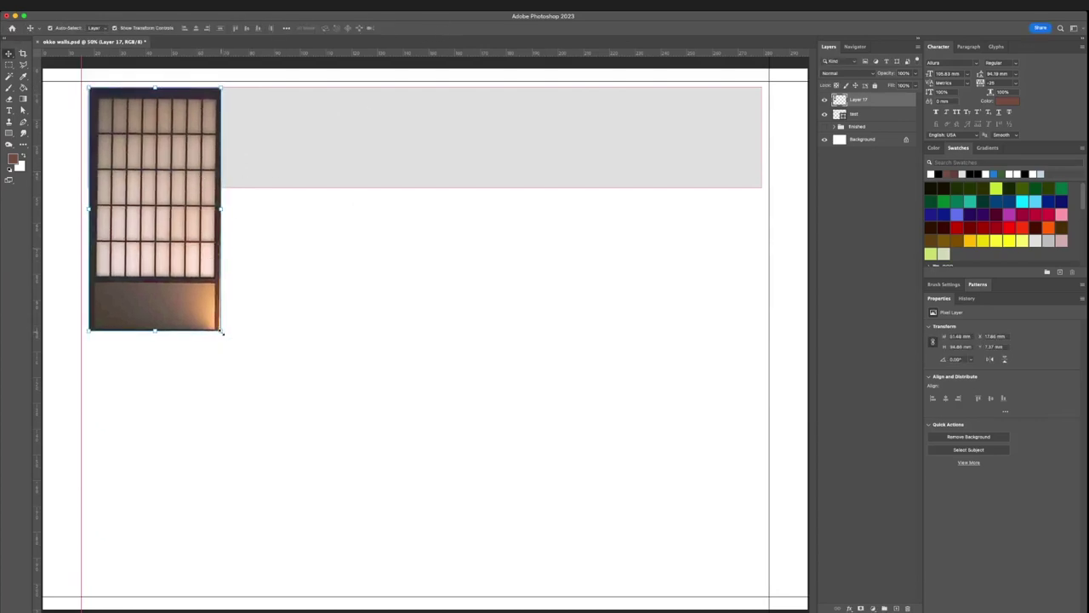
Scale the shoji door down proportionally to the grey strip's height, about 21 mm wide, flush with the strip's left end
{"action": "left_click_drag", "start_coordinate": [223, 333], "coordinate": [148, 187]}
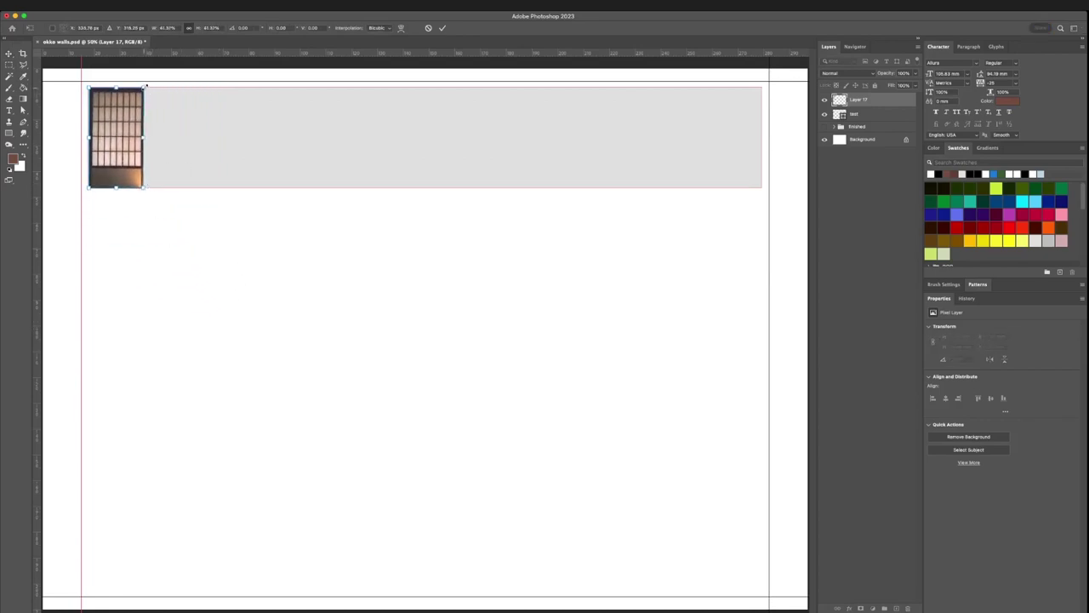
{"action": "left_click_drag", "start_coordinate": [146, 85], "coordinate": [146, 84]}
{"action": "left_click_drag", "start_coordinate": [117, 138], "coordinate": [116, 137]}
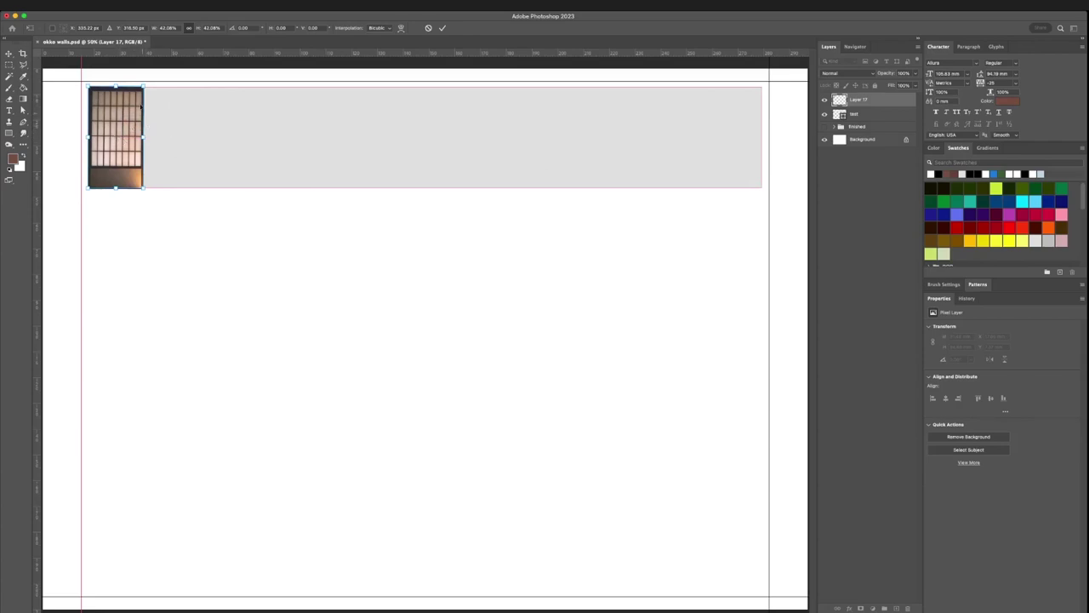
{"action": "left_click", "coordinate": [442, 28]}
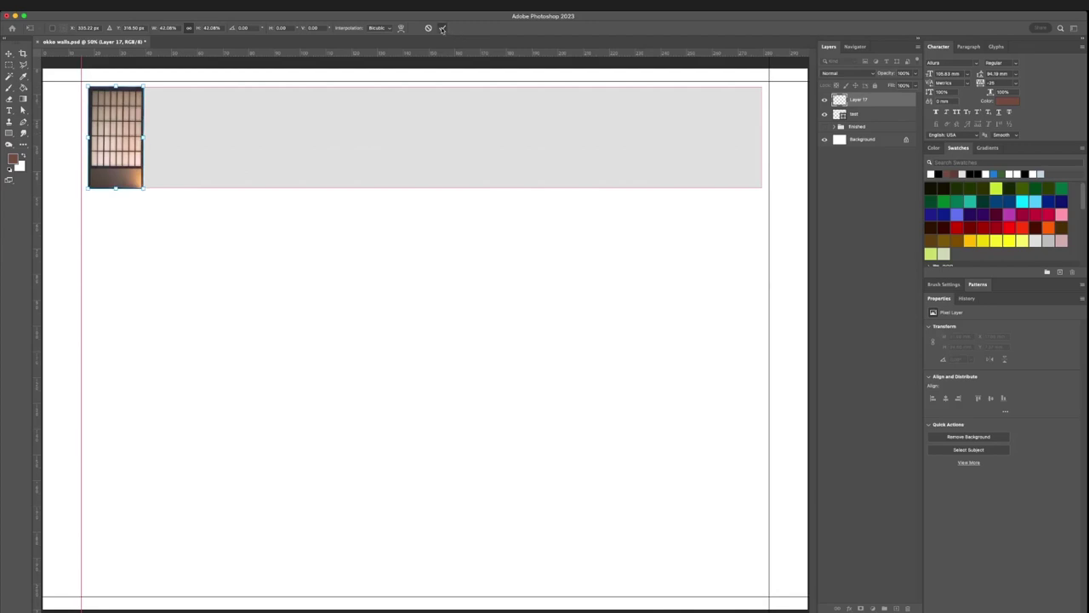
Change the fill of the grey strip shape to black
{"action": "left_click", "coordinate": [238, 138]}
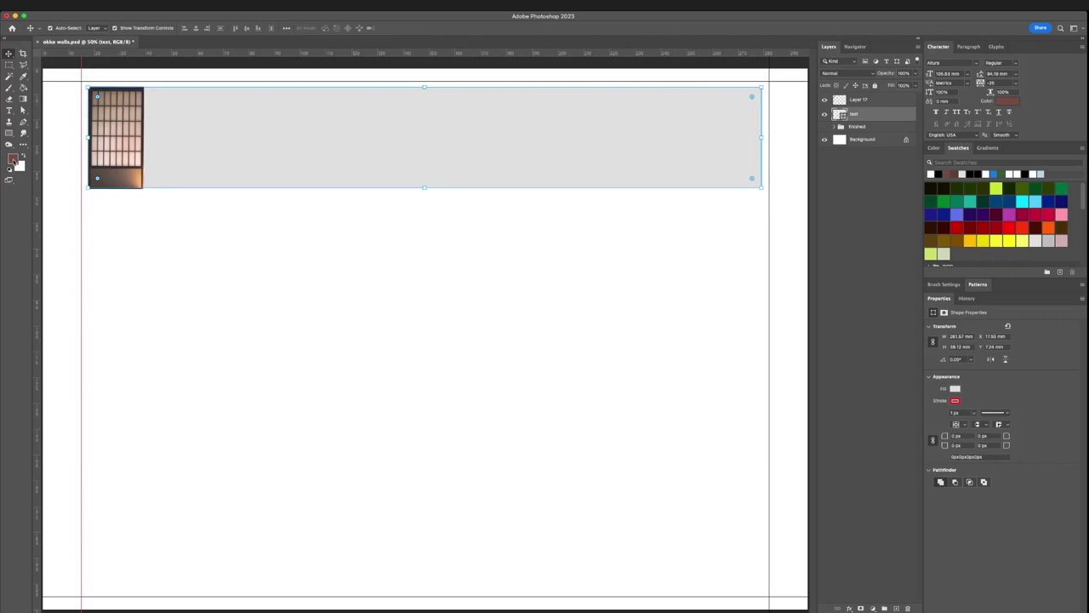
{"action": "left_click", "coordinate": [9, 133]}
{"action": "left_click", "coordinate": [96, 28]}
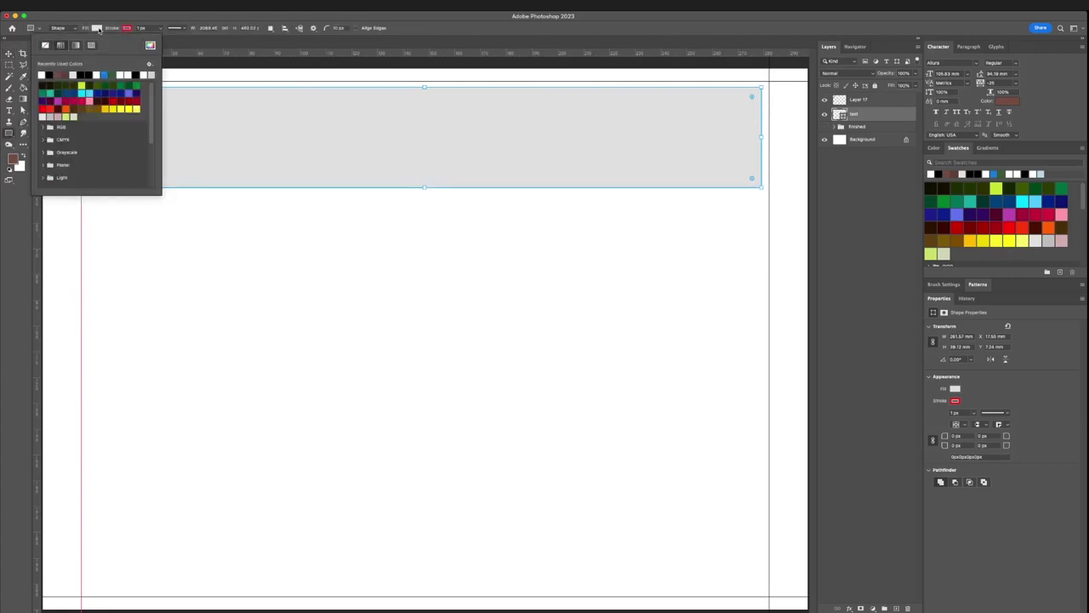
{"action": "left_click", "coordinate": [150, 45]}
{"action": "left_click", "coordinate": [398, 347]}
{"action": "left_click", "coordinate": [96, 28]}
{"action": "left_click", "coordinate": [49, 75]}
{"action": "left_click", "coordinate": [258, 15]}
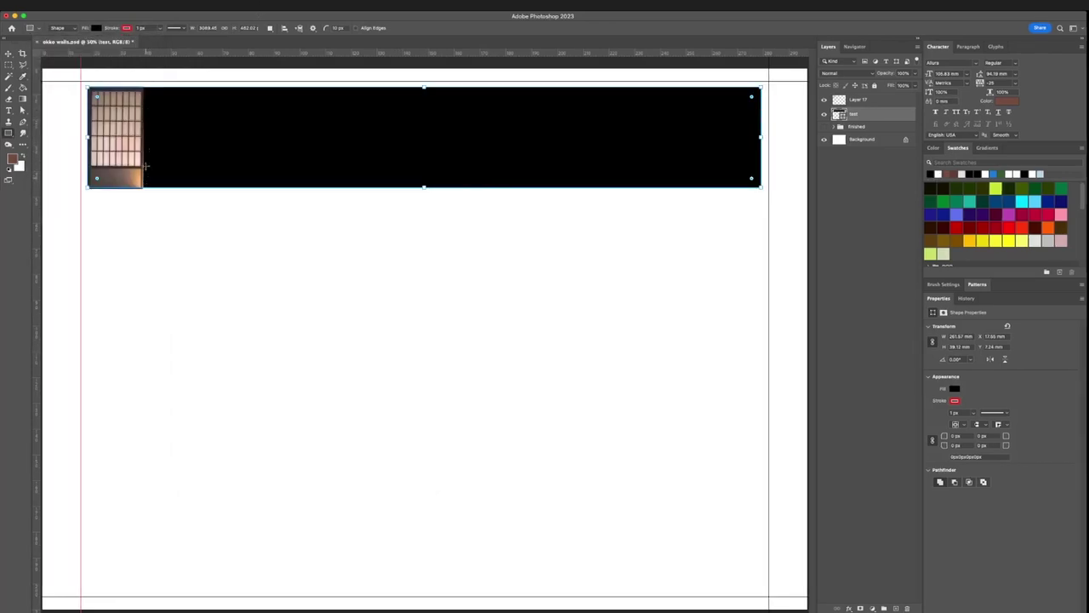
Duplicate the shoji door directly beside the original and flip the copy horizontally to make a mirrored pair
{"action": "key", "text": "v"}
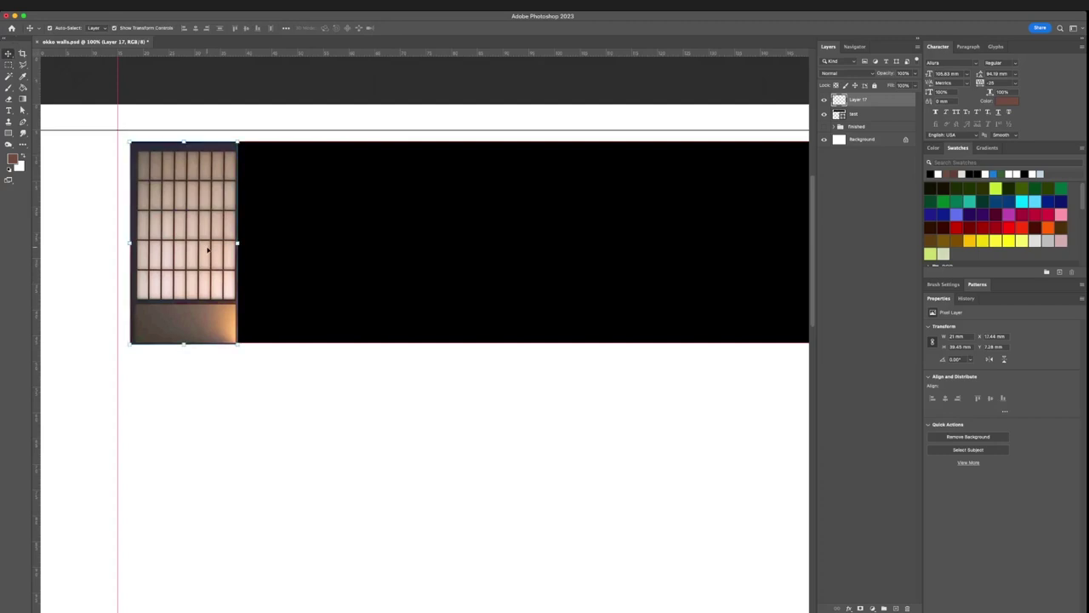
{"action": "left_click_drag", "start_coordinate": [187, 239], "coordinate": [293, 242]}
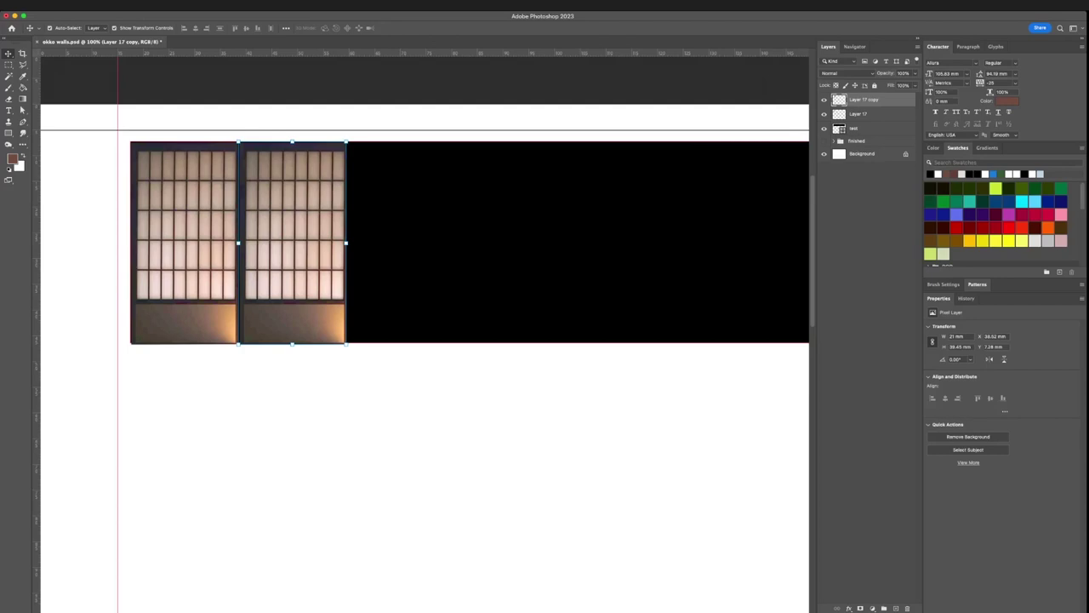
{"action": "key", "text": "shift+h"}
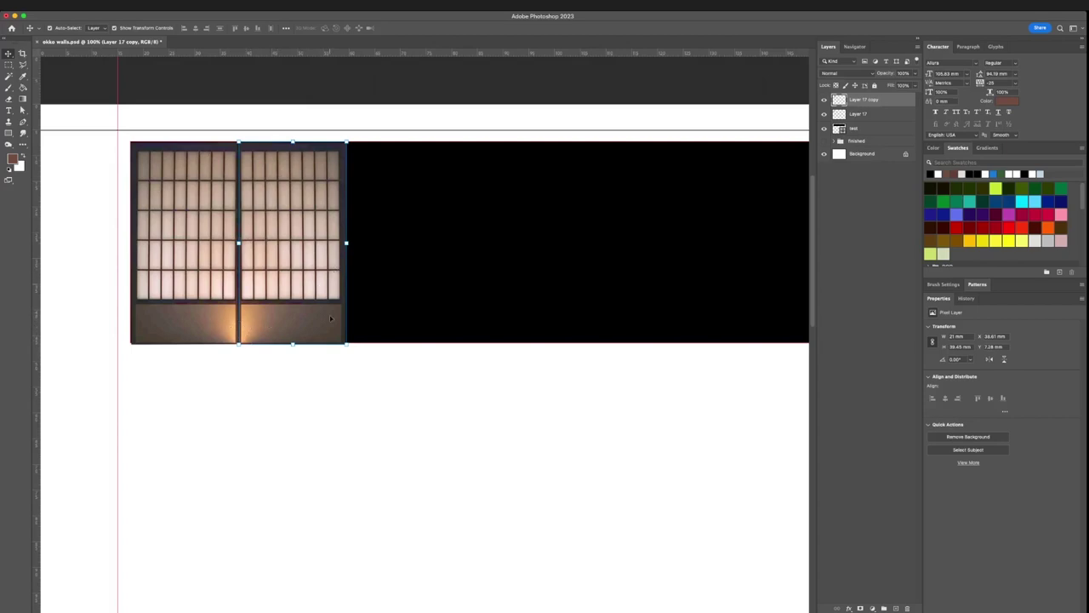
Duplicate the mirrored door pair to its right and nudge the copy left until the adjoining frames overlap slightly
{"action": "left_click", "coordinate": [189, 267], "text": "shift"}
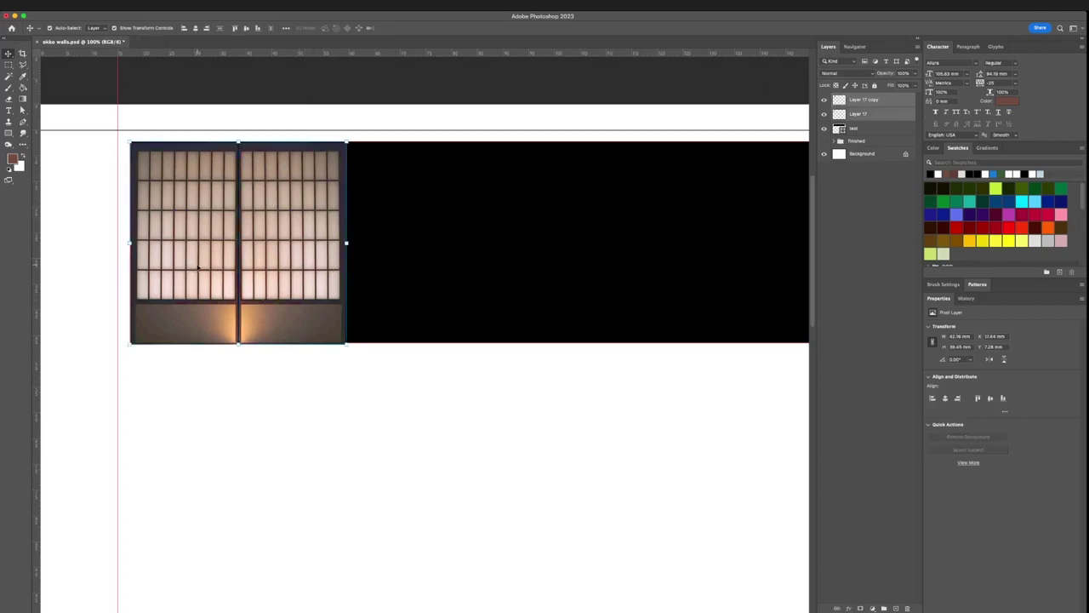
{"action": "left_click_drag", "start_coordinate": [198, 266], "coordinate": [419, 274]}
{"action": "key", "text": "Left"}
{"action": "key", "text": "Left"}
{"action": "key", "text": "Left"}
{"action": "key", "text": "Left"}
{"action": "key", "text": "Left"}
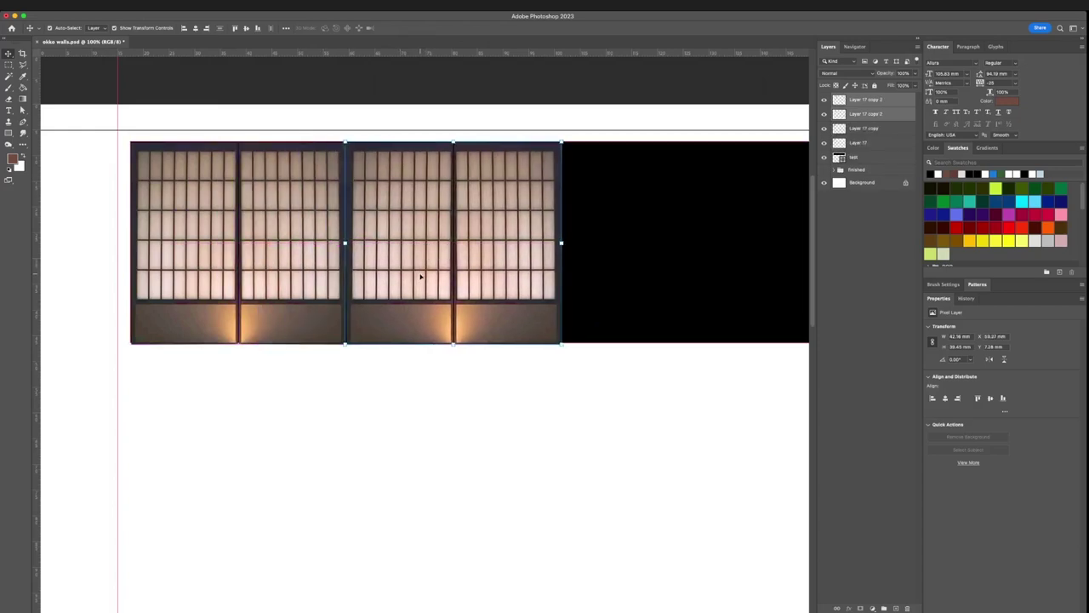
{"action": "key", "text": "Left"}
{"action": "key", "text": "Left"}
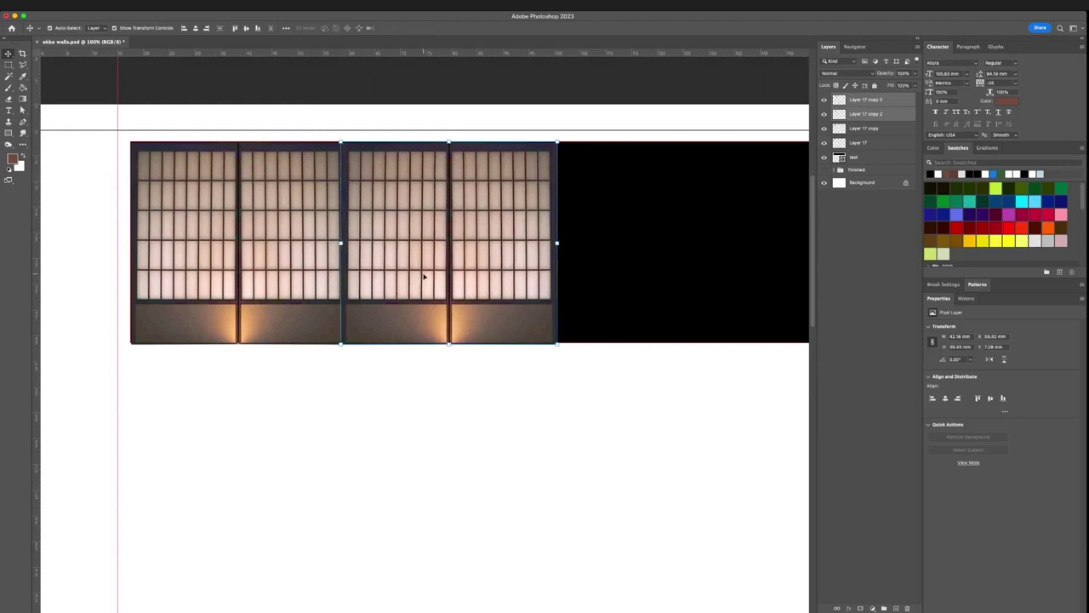
Select all four shoji doors and repeat them along the black strip until it is filled to its right end
{"action": "left_click", "coordinate": [510, 414]}
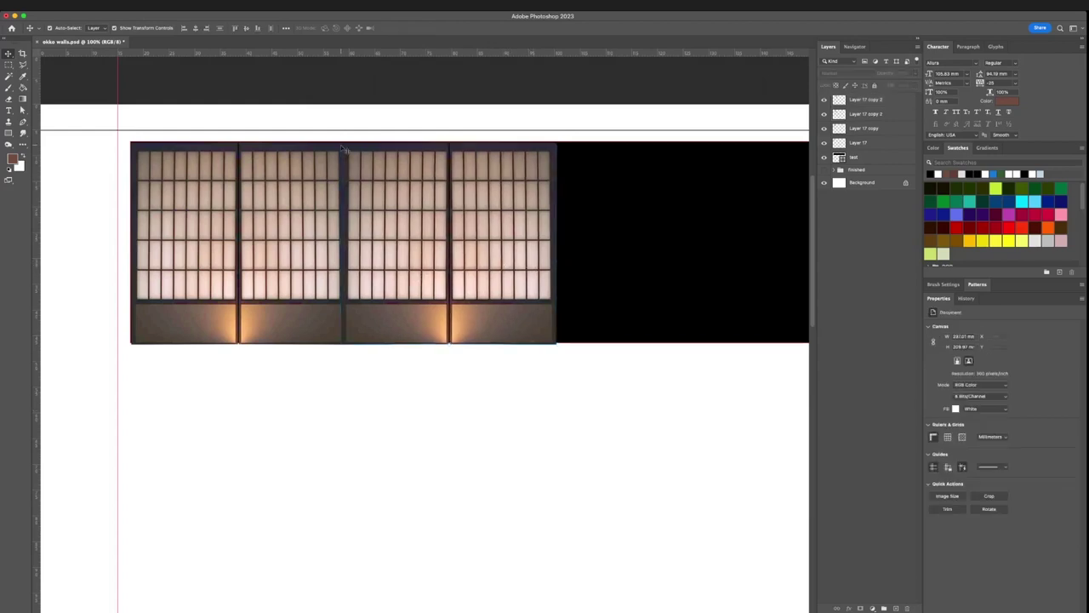
{"action": "left_click_drag", "start_coordinate": [559, 178], "coordinate": [360, 255]}
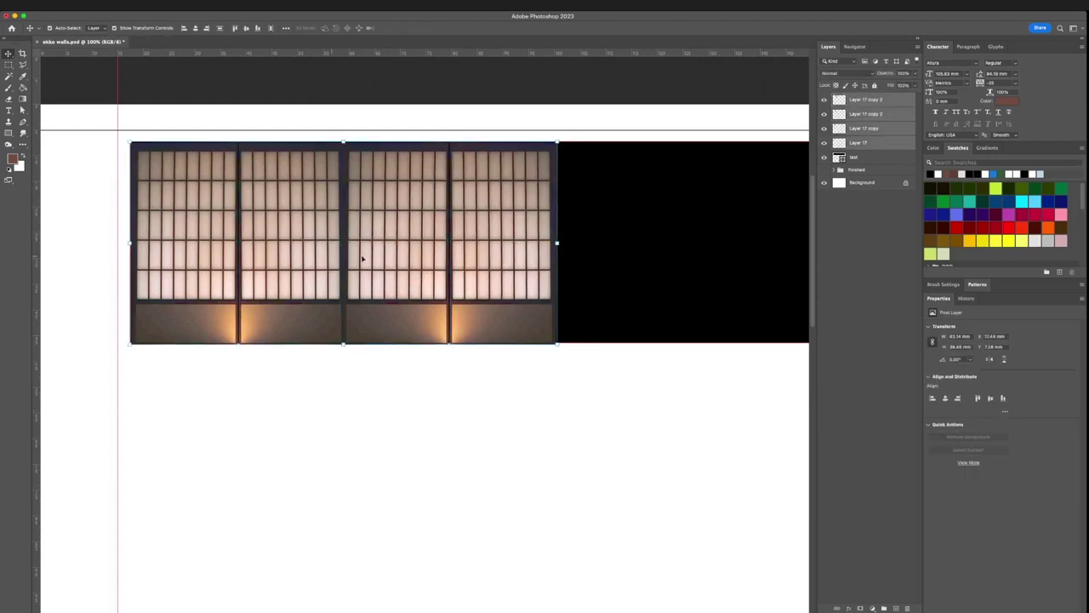
{"action": "scroll", "coordinate": [605, 275], "scroll_direction": "down", "scroll_amount": 3}
{"action": "scroll", "coordinate": [503, 262], "scroll_direction": "down", "scroll_amount": 2}
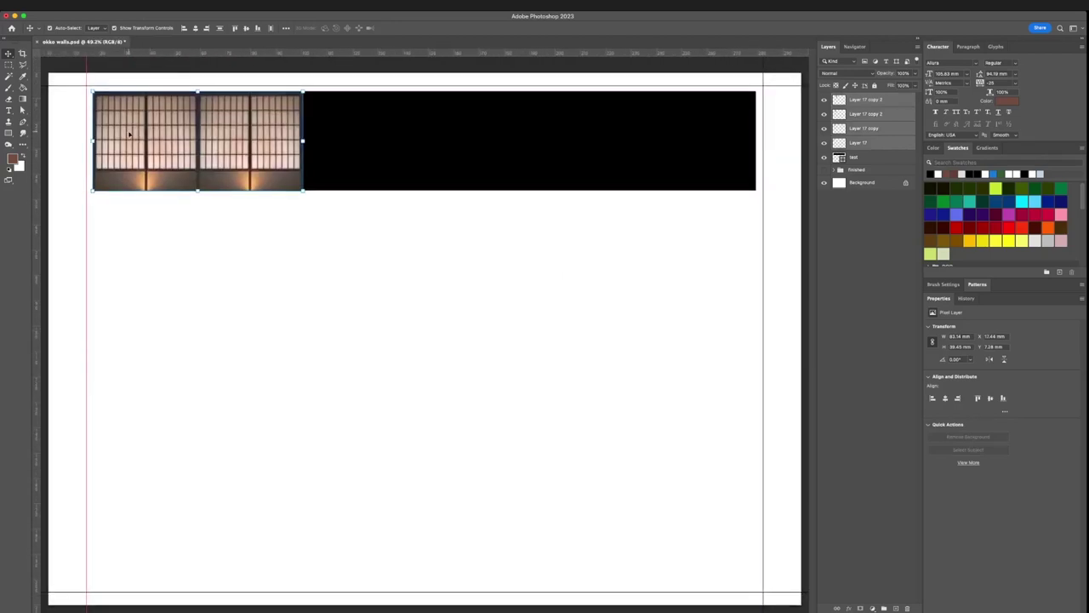
{"action": "left_click_drag", "start_coordinate": [132, 134], "coordinate": [744, 141]}
{"action": "key", "text": "super+z"}
Shift the whole door row together with its black strip left to the left margin guide
{"action": "key", "text": "super+alt+a"}
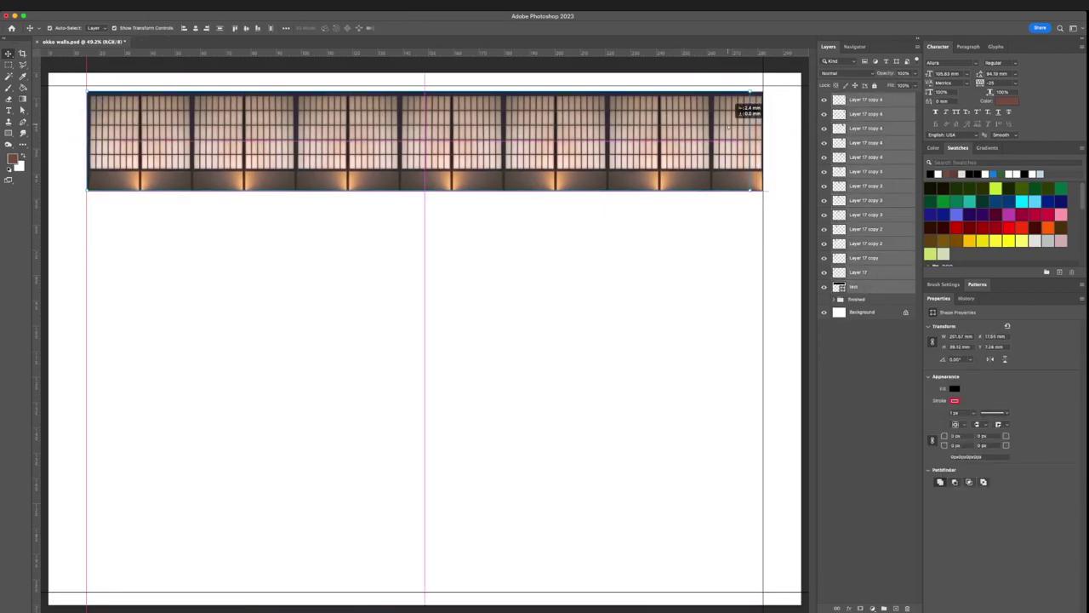
{"action": "left_click_drag", "start_coordinate": [447, 147], "coordinate": [441, 147]}
{"action": "left_click", "coordinate": [764, 219]}
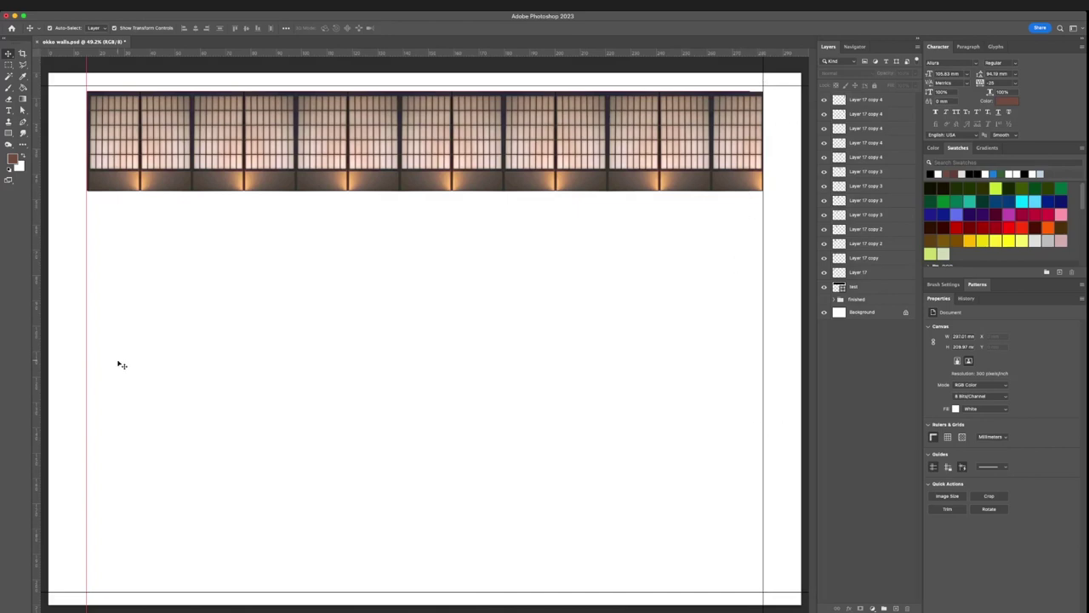
Group the door layers as Images and widen the black strip to about 267 mm, spanning both side margin guides
{"action": "key", "text": "super+alt+a"}
{"action": "key", "text": "super+g"}
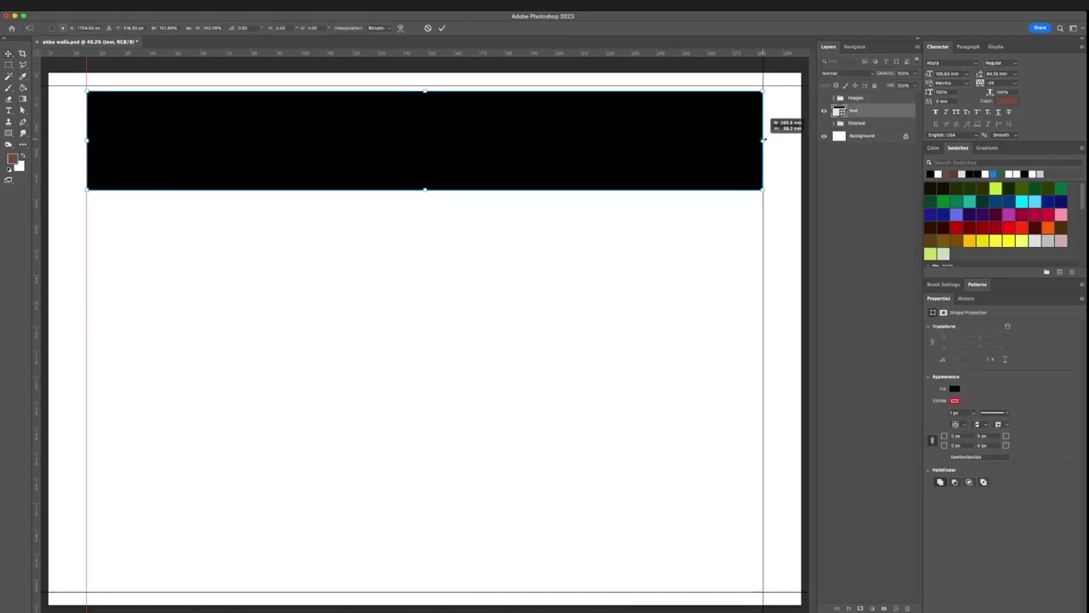
{"action": "left_click", "coordinate": [722, 244]}
{"action": "left_click", "coordinate": [841, 110]}
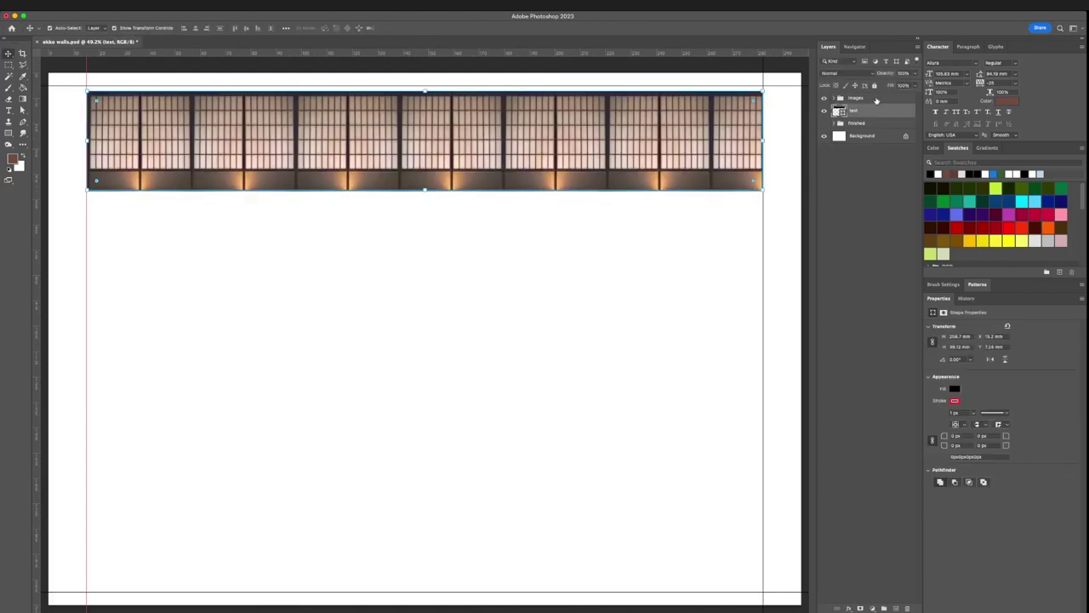
Group the black strip with the Images group and name the new group "dark row 1"
{"action": "left_click", "coordinate": [877, 101], "text": "shift"}
{"action": "key", "text": "super+g"}
{"action": "double_click", "coordinate": [855, 98]}
{"action": "type", "text": "dark row 1"}
{"action": "key", "text": "Return"}
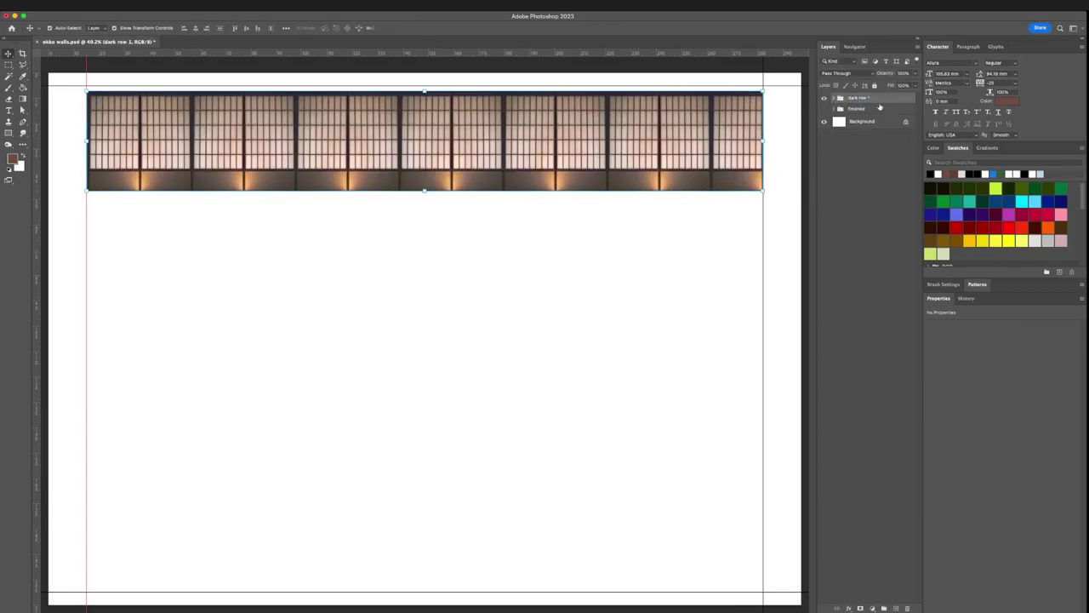
Duplicate the dark row twice, stacking the copies beneath it, and move all three rows down to the bottom margin guide
{"action": "key", "text": "super+j"}
{"action": "left_click_drag", "start_coordinate": [788, 137], "coordinate": [780, 313]}
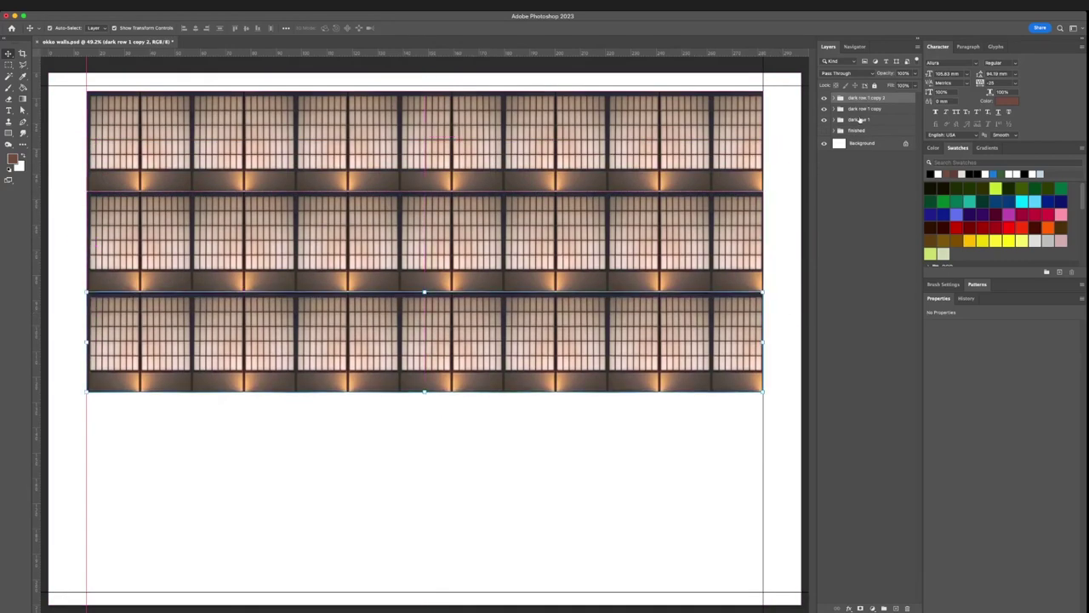
{"action": "left_click", "coordinate": [859, 120], "text": "shift"}
{"action": "left_click_drag", "start_coordinate": [776, 112], "coordinate": [780, 310]}
Rename the two copied row groups "dark row 2" and "dark row 3"
{"action": "double_click", "coordinate": [882, 109]}
{"action": "type", "text": "dark row 2"}
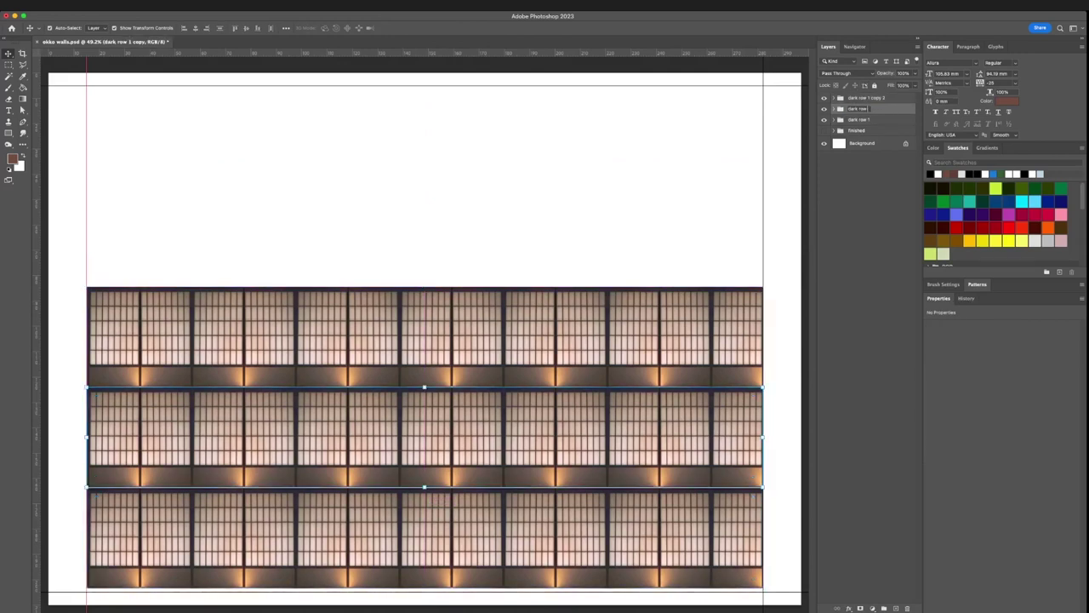
{"action": "key", "text": "Return"}
{"action": "double_click", "coordinate": [885, 98]}
{"action": "type", "text": "dark row 3"}
{"action": "key", "text": "Return"}
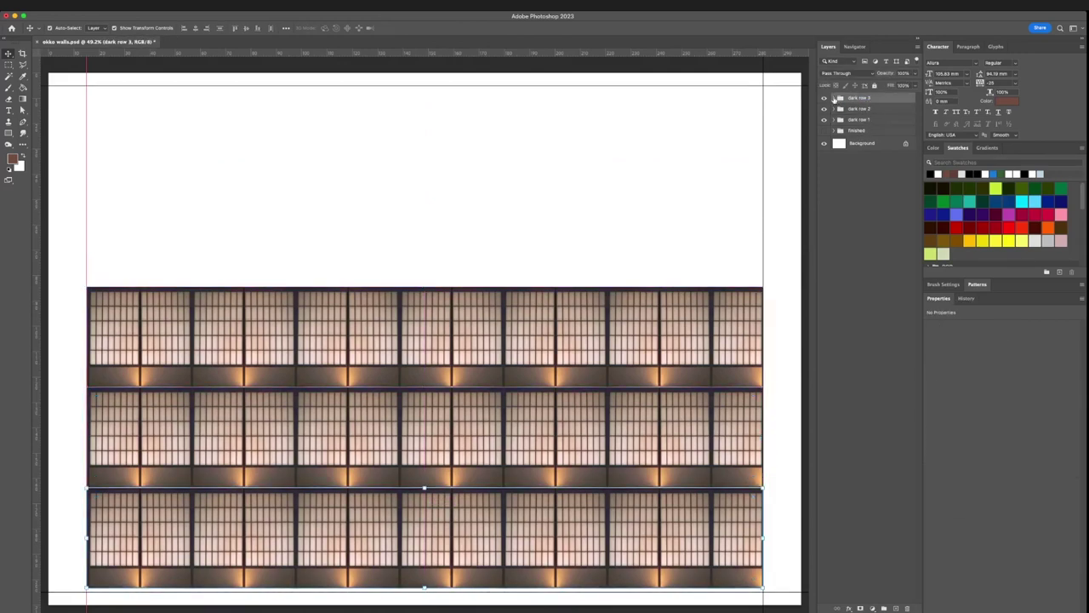
Duplicate the black strip from dark row 3 and place the copy in the empty area above the three rows
{"action": "left_click", "coordinate": [872, 98]}
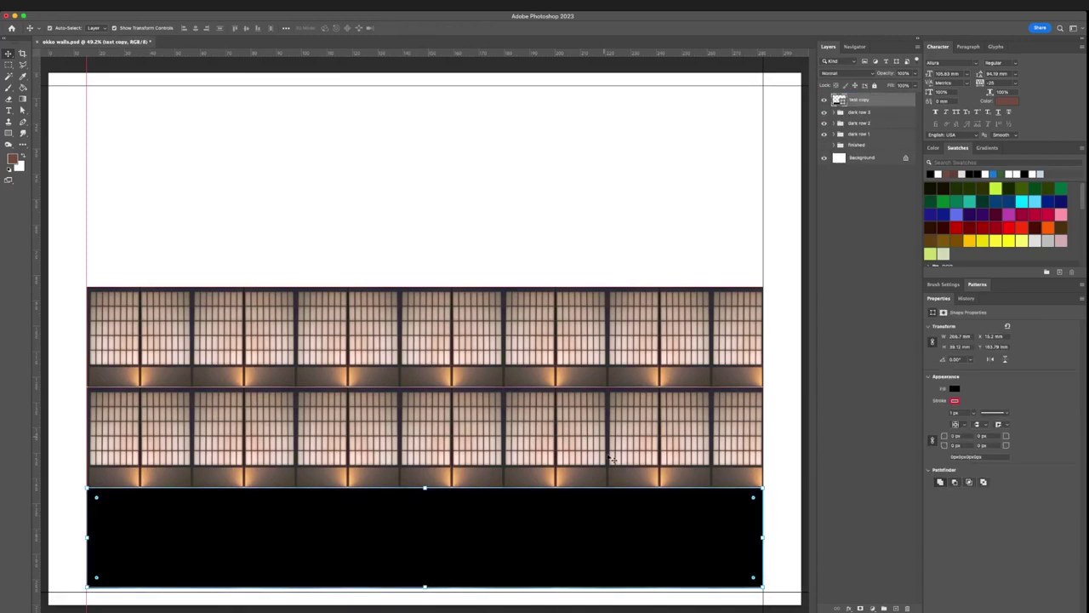
{"action": "left_click_drag", "start_coordinate": [587, 523], "coordinate": [584, 231]}
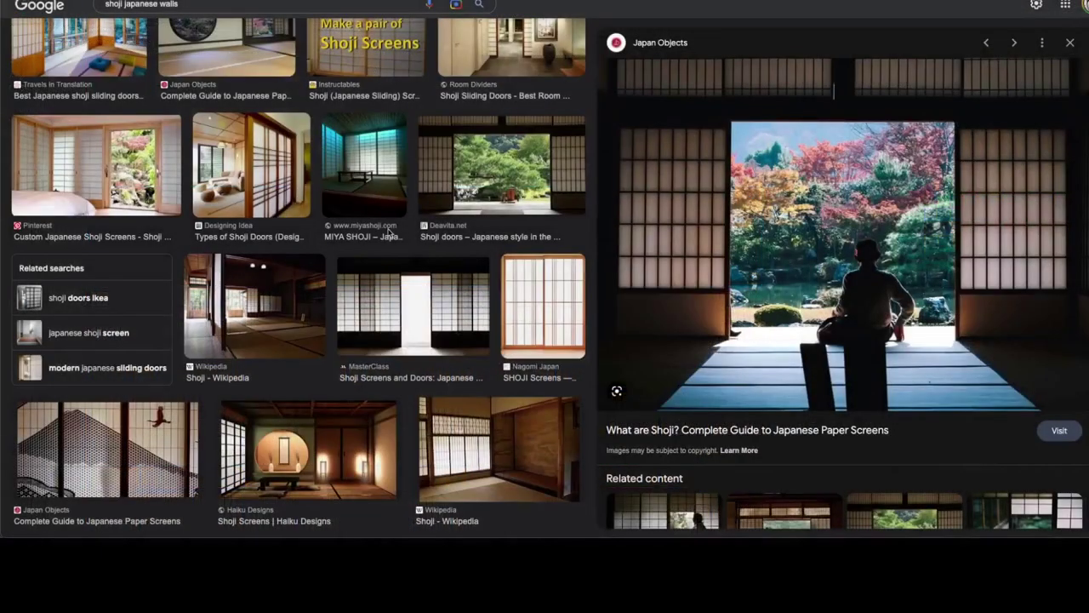
Close the open preview and browse the shoji image results for a wall photo in a different style
{"action": "scroll", "coordinate": [395, 227], "scroll_direction": "up", "scroll_amount": 2}
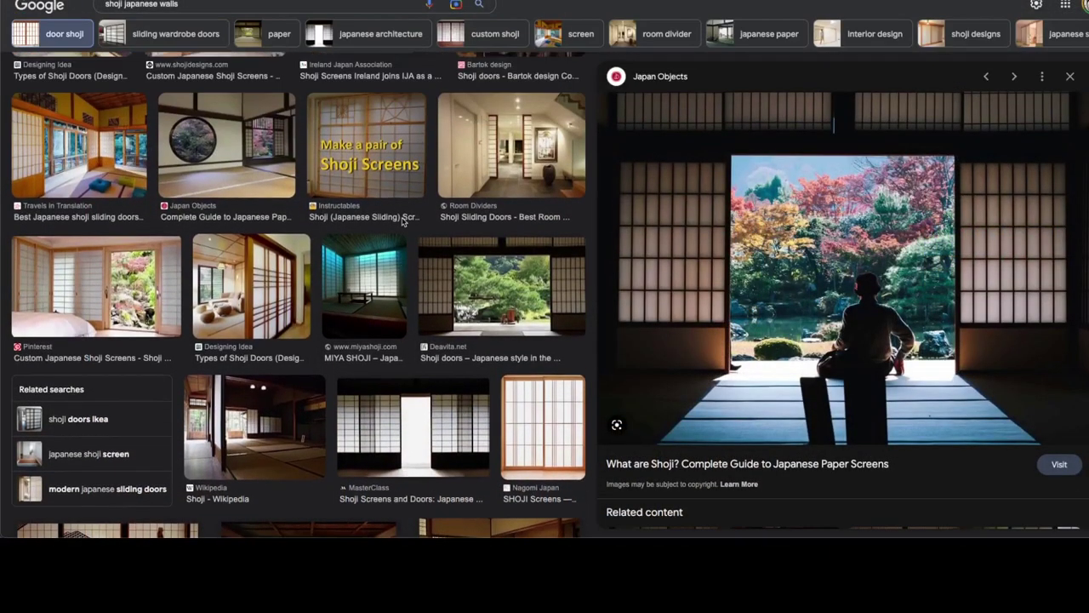
{"action": "left_click", "coordinate": [1070, 77]}
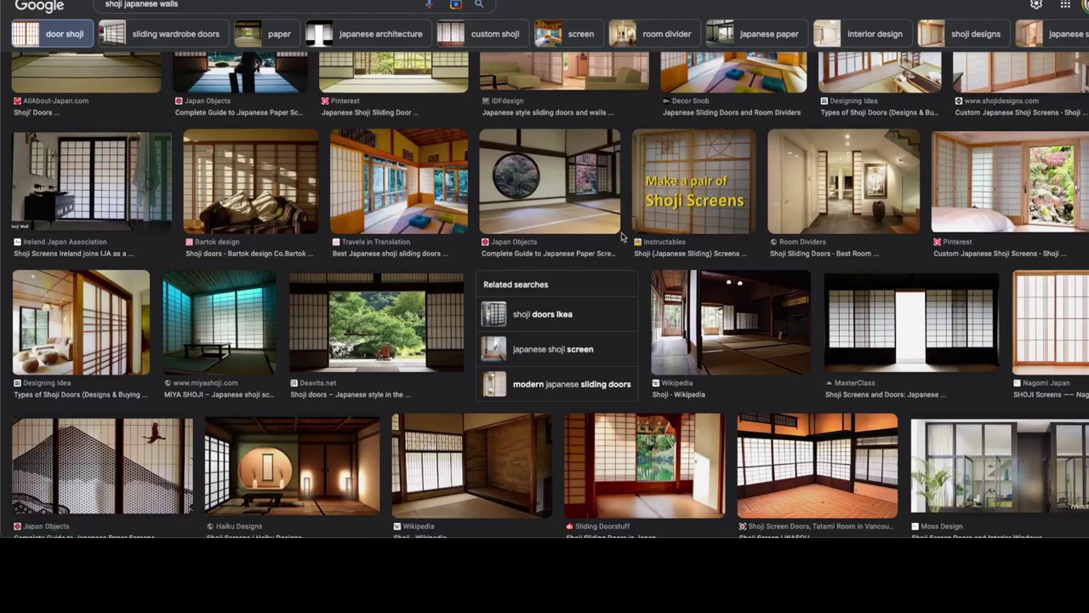
{"action": "scroll", "coordinate": [521, 272], "scroll_direction": "down", "scroll_amount": 3}
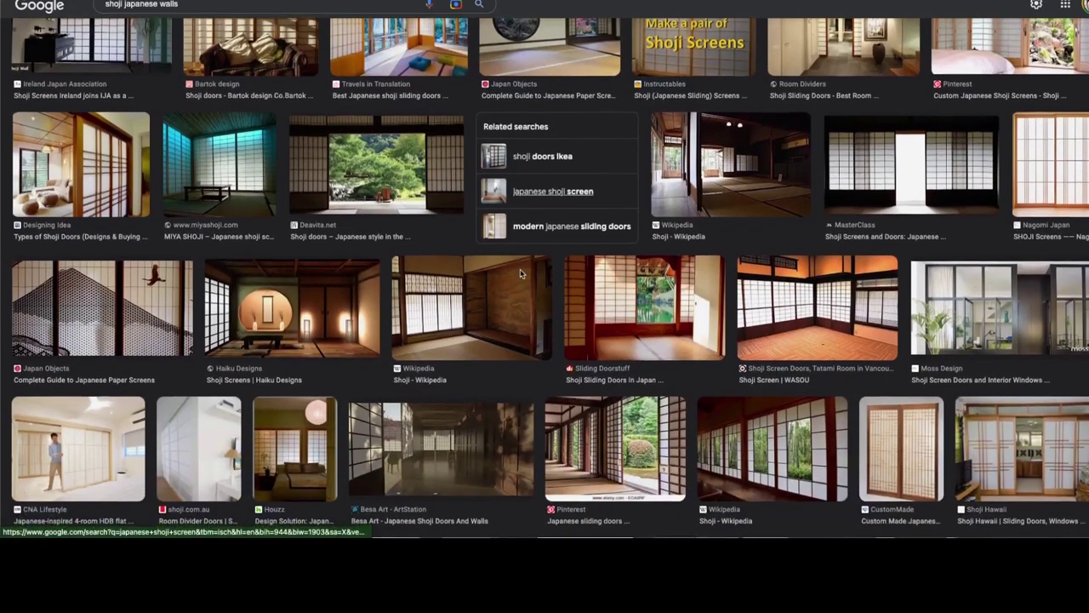
{"action": "scroll", "coordinate": [522, 273], "scroll_direction": "down", "scroll_amount": 5}
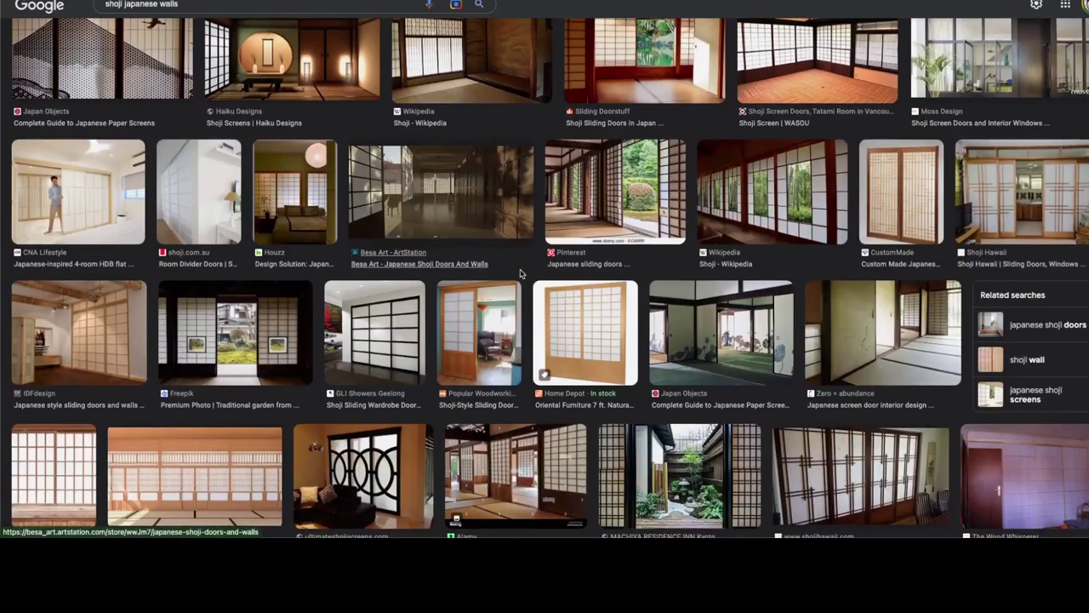
{"action": "scroll", "coordinate": [522, 272], "scroll_direction": "down", "scroll_amount": 2}
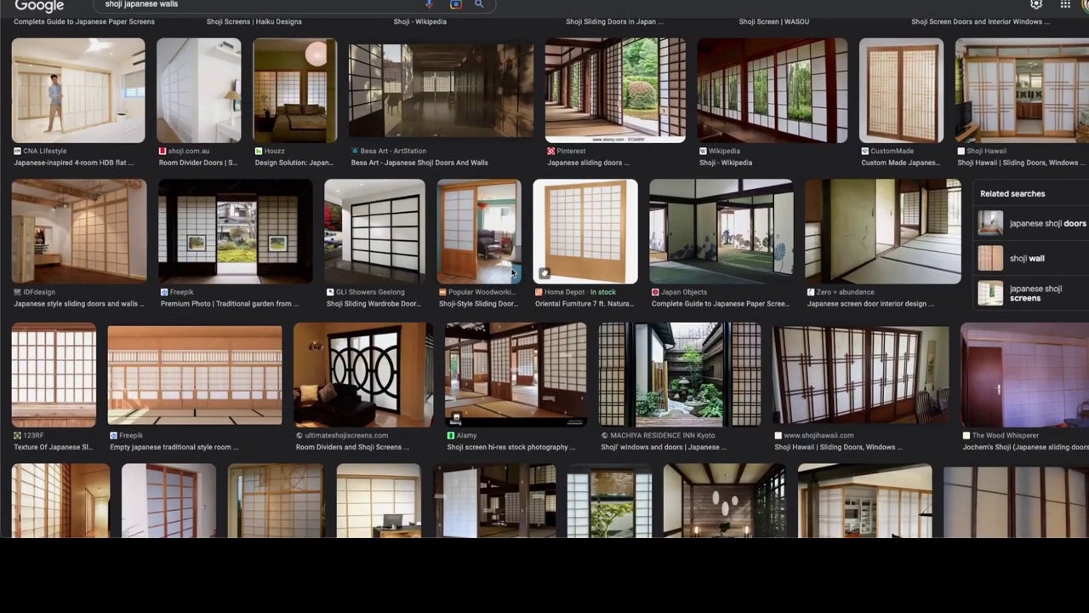
{"action": "scroll", "coordinate": [391, 269], "scroll_direction": "down", "scroll_amount": 3}
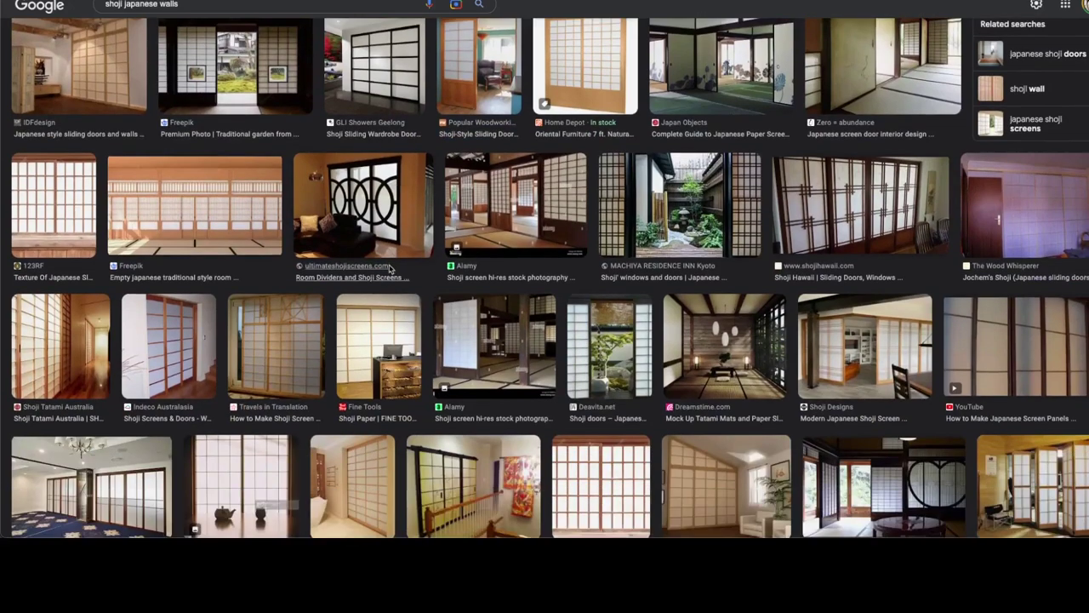
{"action": "scroll", "coordinate": [392, 269], "scroll_direction": "down", "scroll_amount": 4}
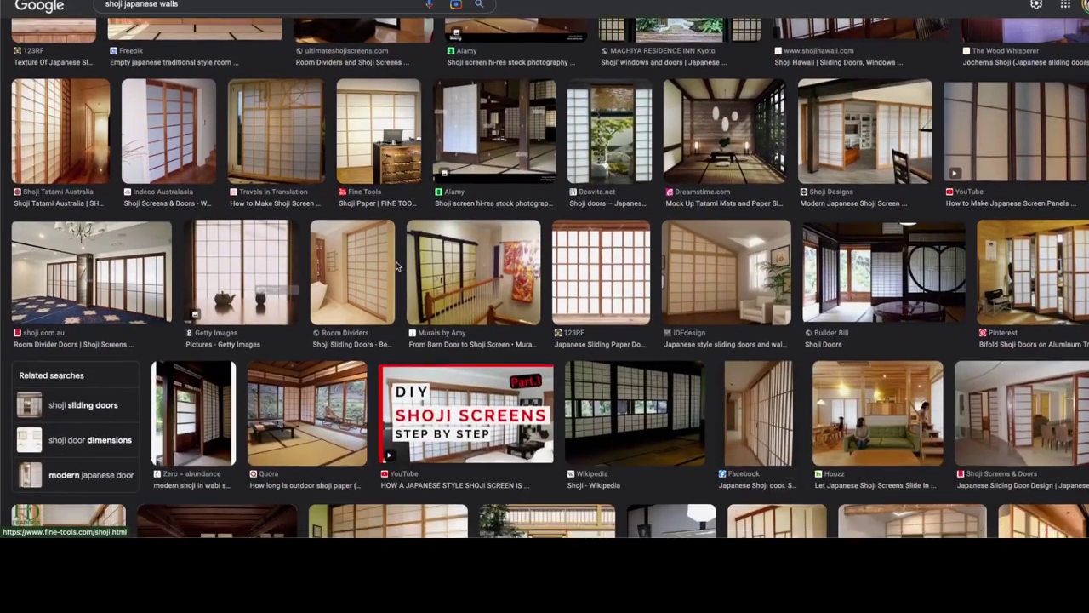
{"action": "scroll", "coordinate": [396, 266], "scroll_direction": "down", "scroll_amount": 8}
{"action": "scroll", "coordinate": [395, 267], "scroll_direction": "up", "scroll_amount": 5}
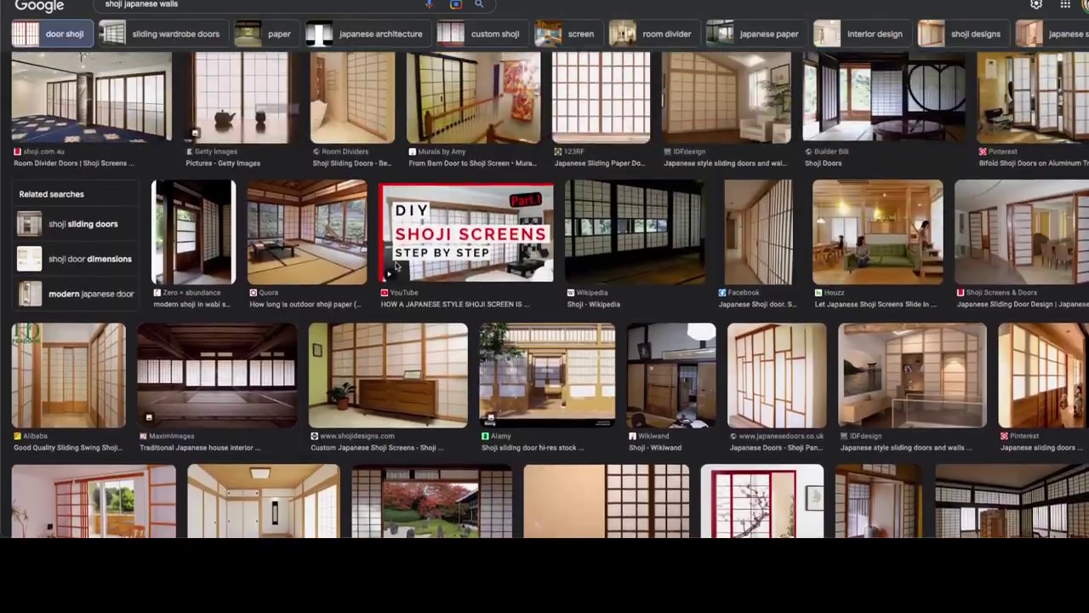
{"action": "scroll", "coordinate": [395, 267], "scroll_direction": "down", "scroll_amount": 8}
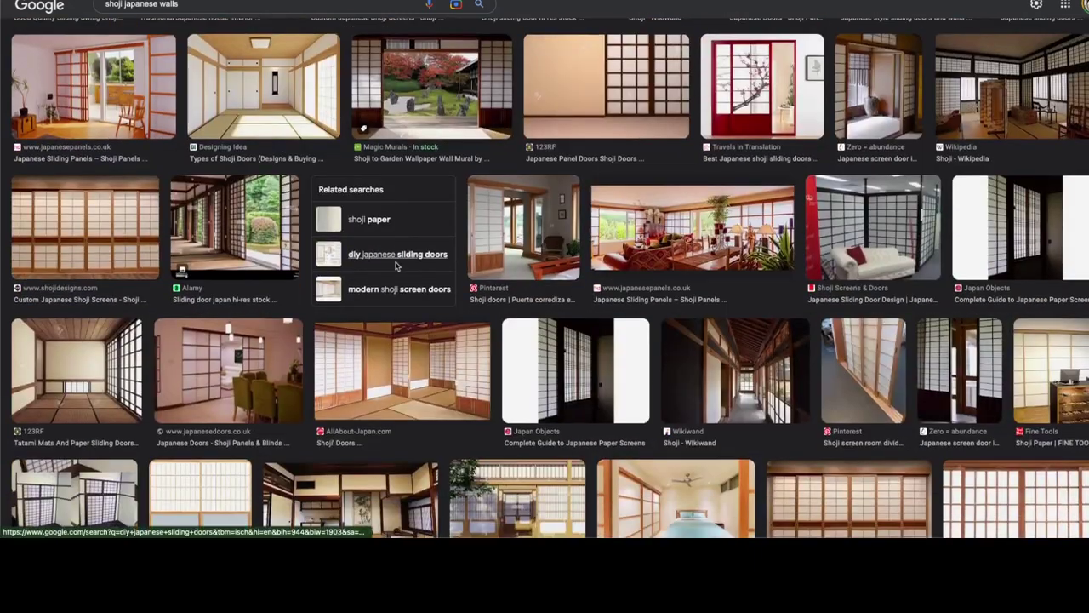
Open the Shoji Designs "Custom Japanese Shoji Screens" photo with six wooden sliding panels and copy the image
{"action": "left_click", "coordinate": [89, 229]}
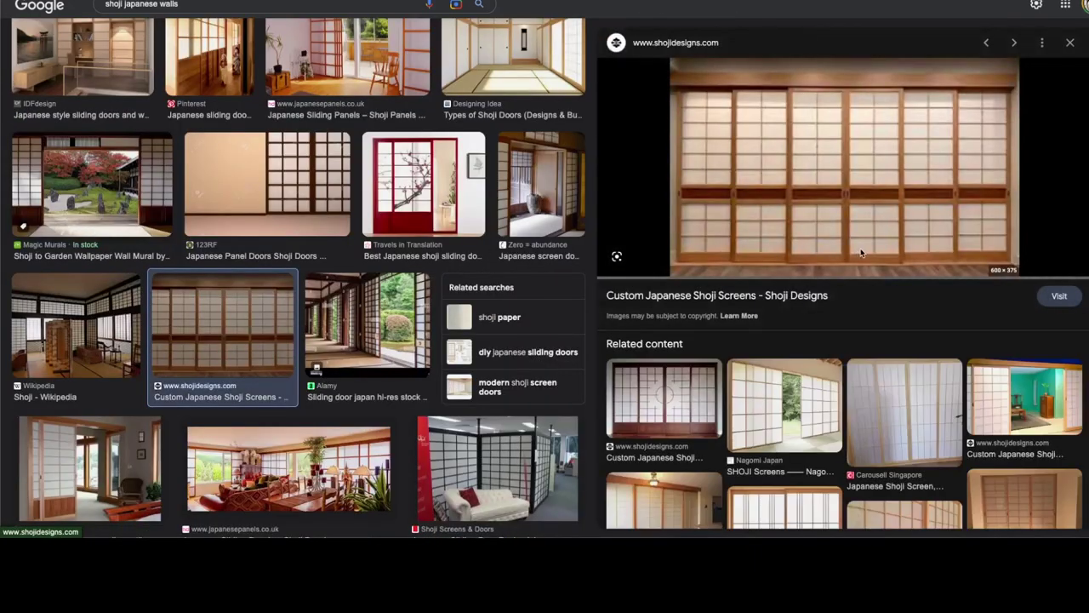
{"action": "scroll", "coordinate": [861, 252], "scroll_direction": "down", "scroll_amount": 3}
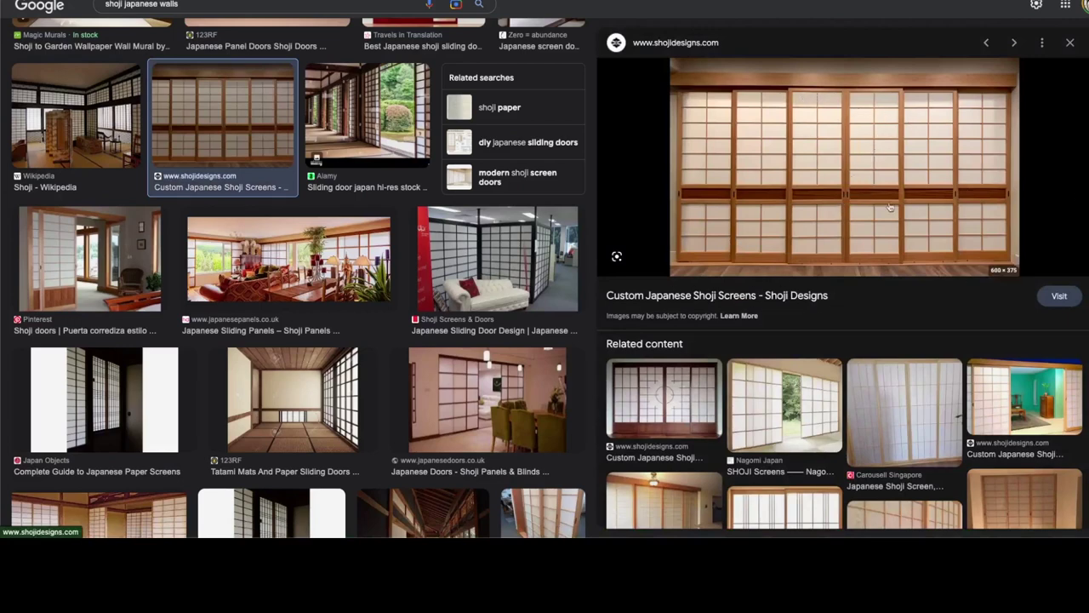
{"action": "right_click", "coordinate": [835, 182]}
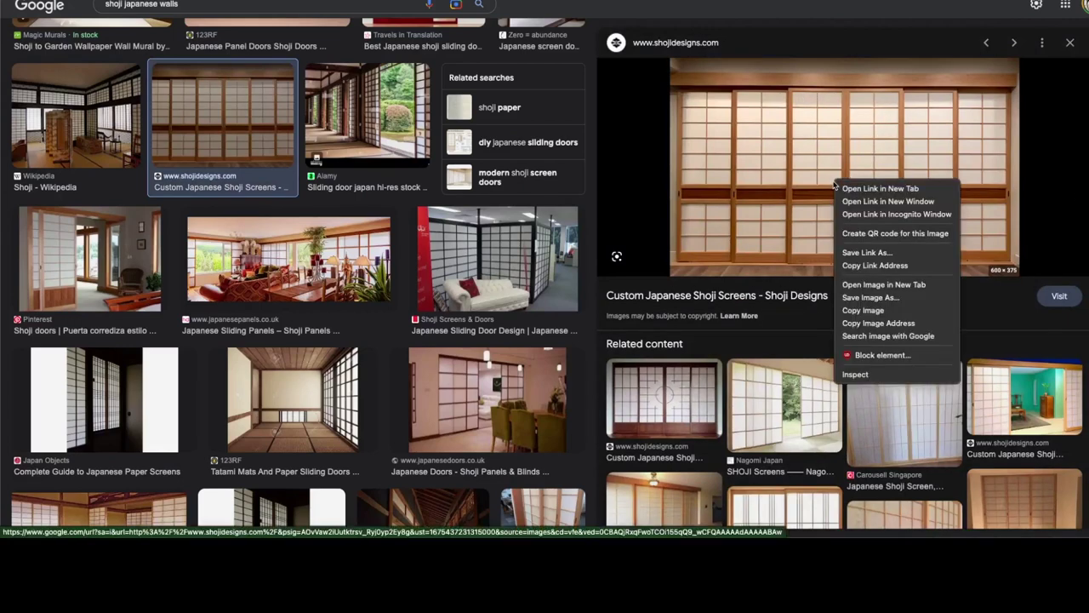
{"action": "left_click", "coordinate": [886, 311]}
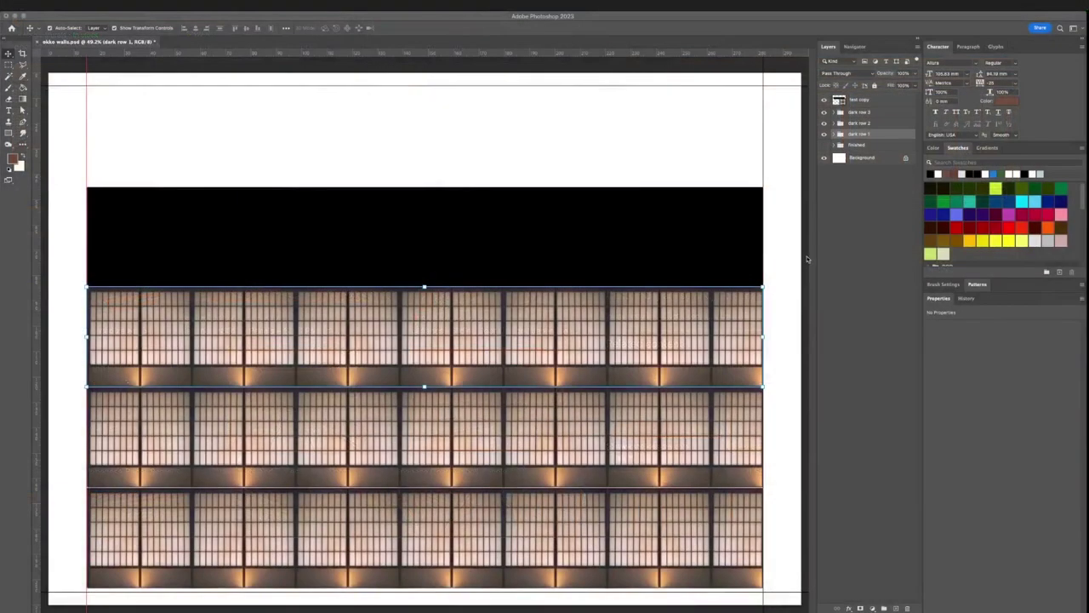
Switch to Photoshop, paste the copied photo above the black strip's layer, and move it into the empty area above the strip
{"action": "left_click", "coordinate": [808, 258]}
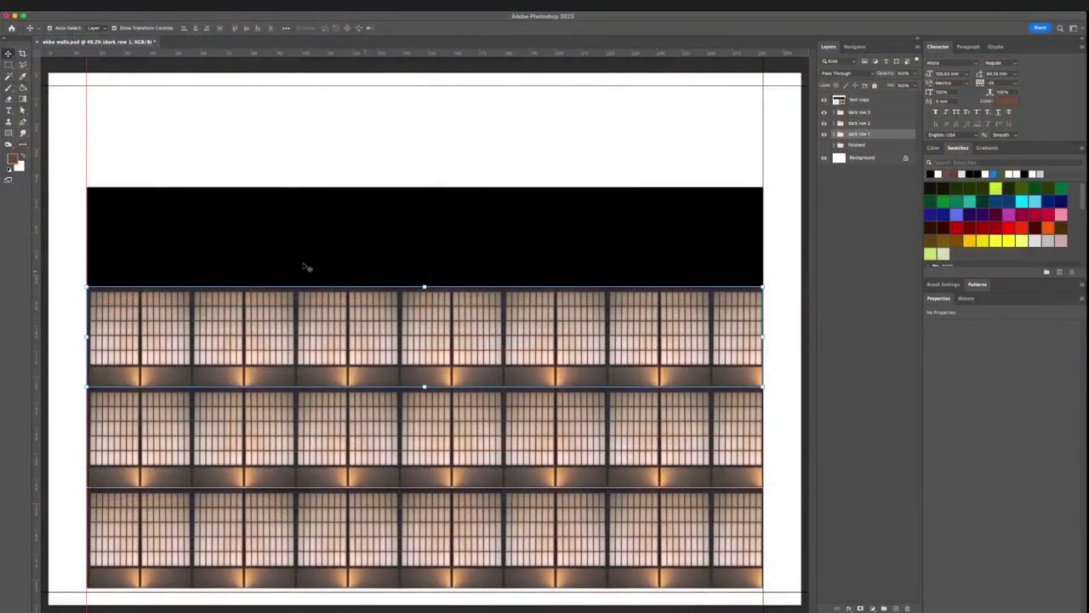
{"action": "left_click", "coordinate": [867, 100]}
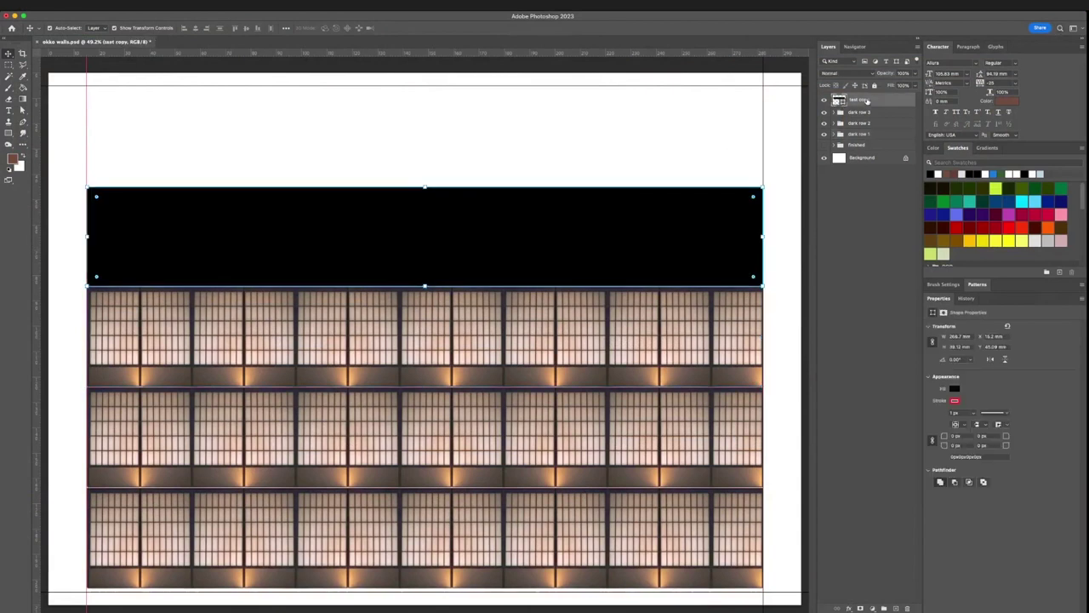
{"action": "right_click", "coordinate": [304, 240]}
{"action": "left_click", "coordinate": [277, 238]}
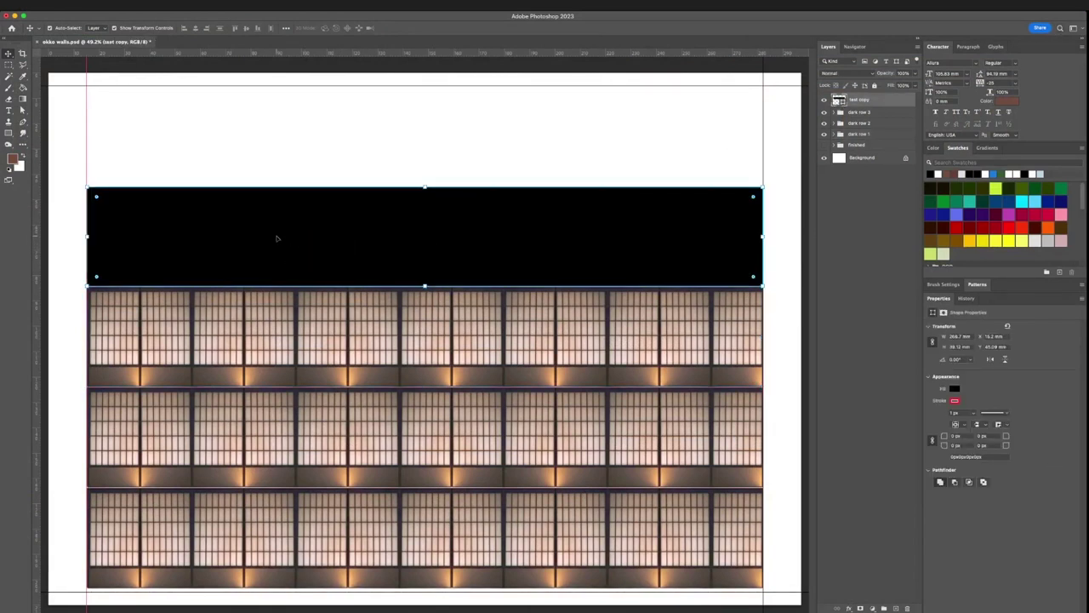
{"action": "key", "text": "super+v"}
{"action": "left_click_drag", "start_coordinate": [460, 353], "coordinate": [257, 159]}
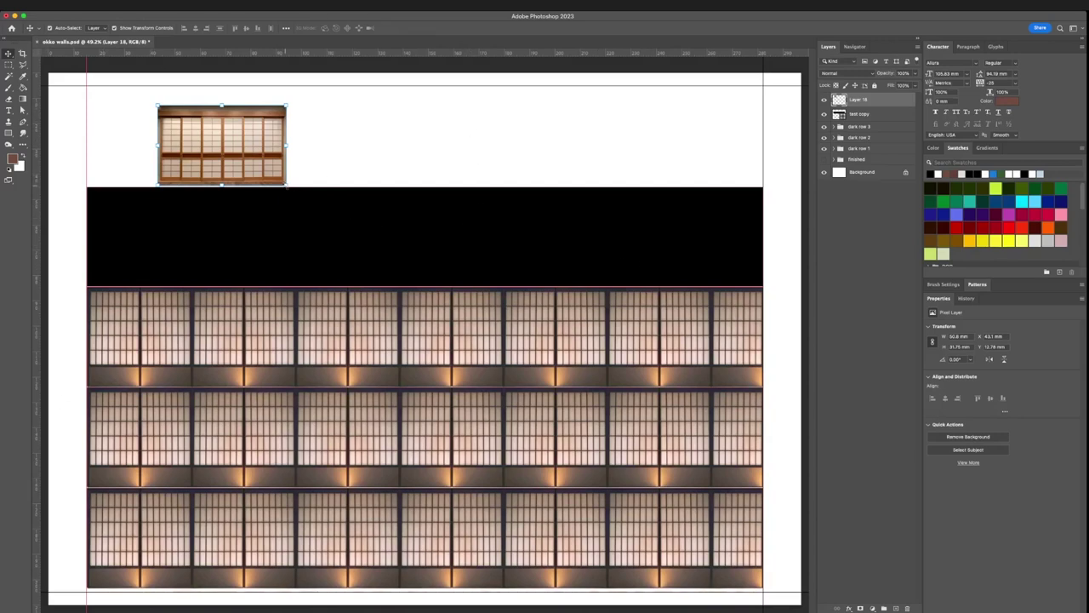
Enlarge the pasted wooden door photo proportionally to about 201 mm wide
{"action": "left_click_drag", "start_coordinate": [286, 183], "coordinate": [606, 389]}
{"action": "left_click", "coordinate": [442, 27]}
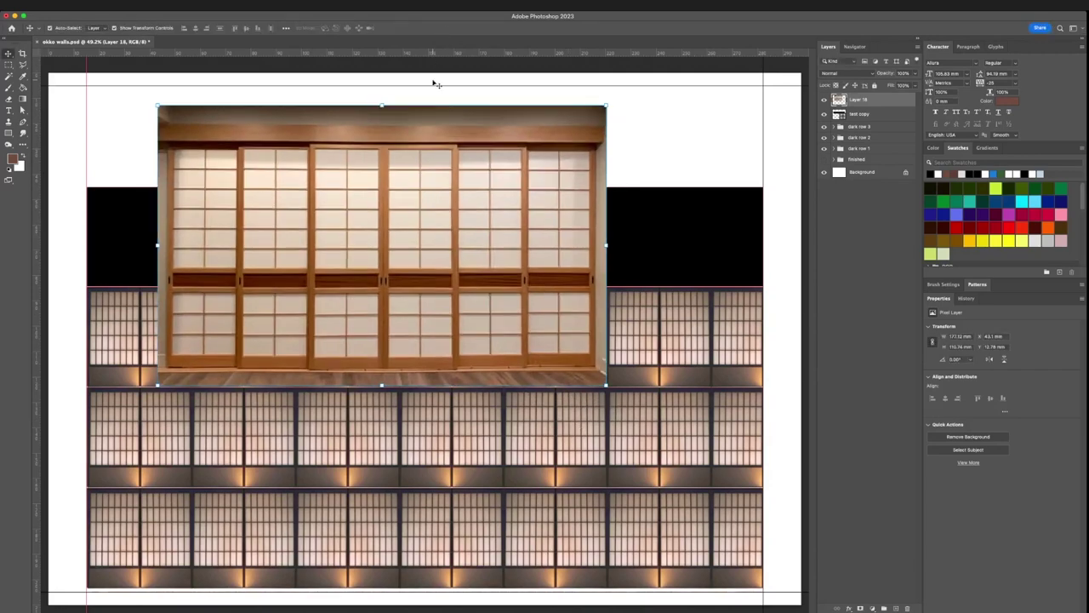
{"action": "left_click_drag", "start_coordinate": [606, 385], "coordinate": [668, 422]}
{"action": "left_click", "coordinate": [441, 27]}
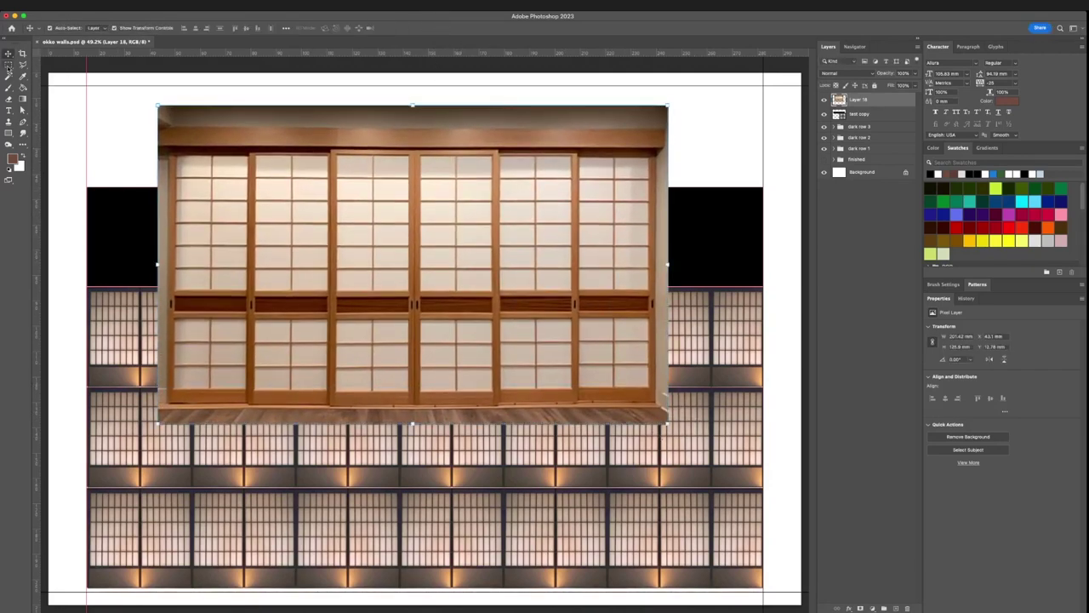
Trim the photo to its six door panels, about 191 by 100 mm, by deleting everything outside a rectangular selection
{"action": "left_click", "coordinate": [7, 66]}
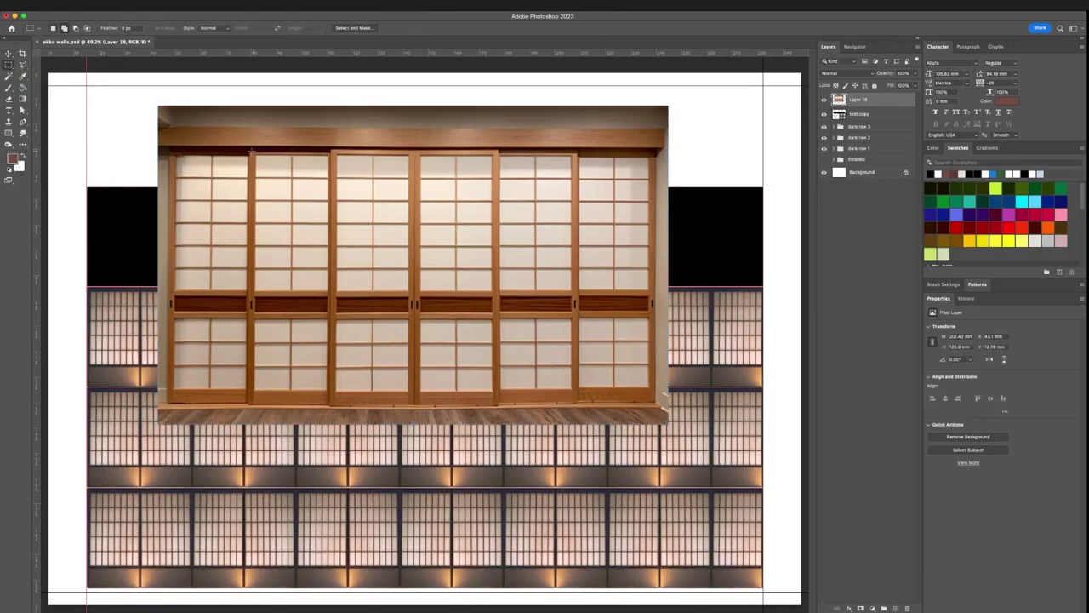
{"action": "left_click_drag", "start_coordinate": [170, 147], "coordinate": [656, 405]}
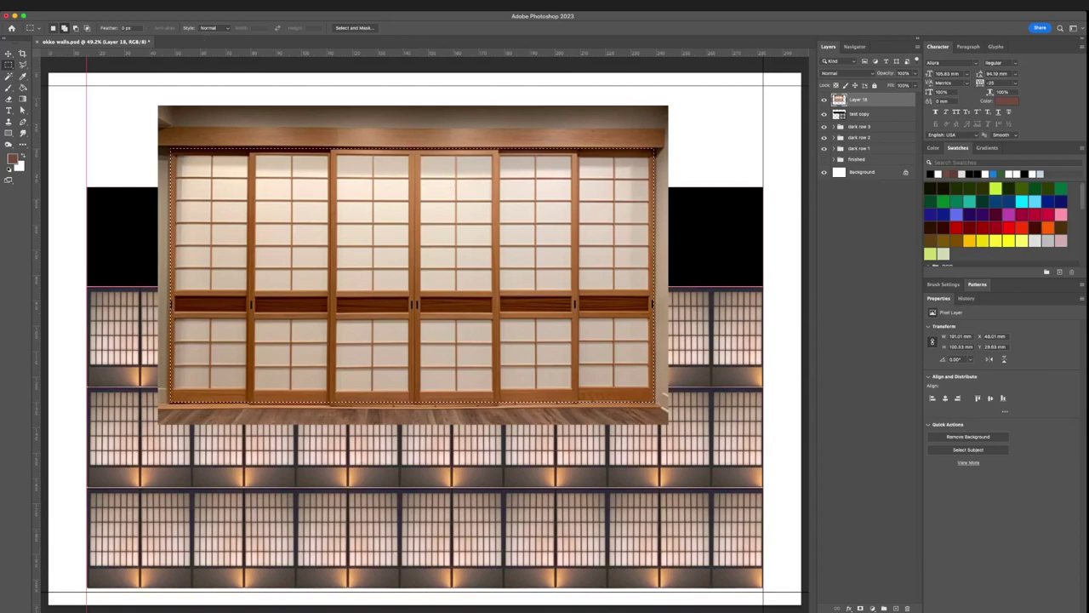
{"action": "key", "text": "super+shift+i"}
{"action": "key", "text": "BackSpace"}
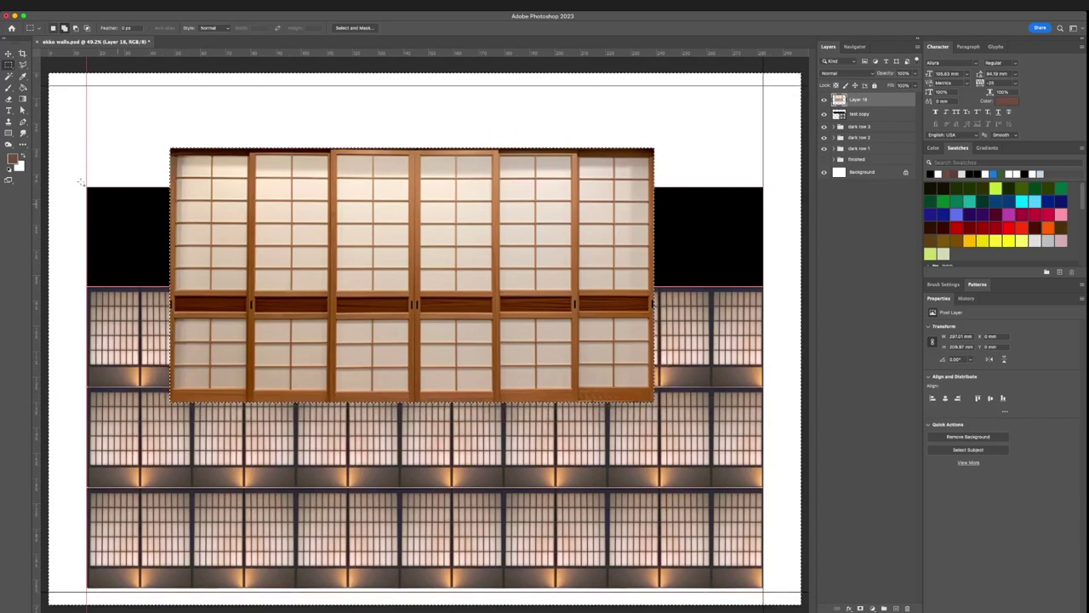
{"action": "key", "text": "super+d"}
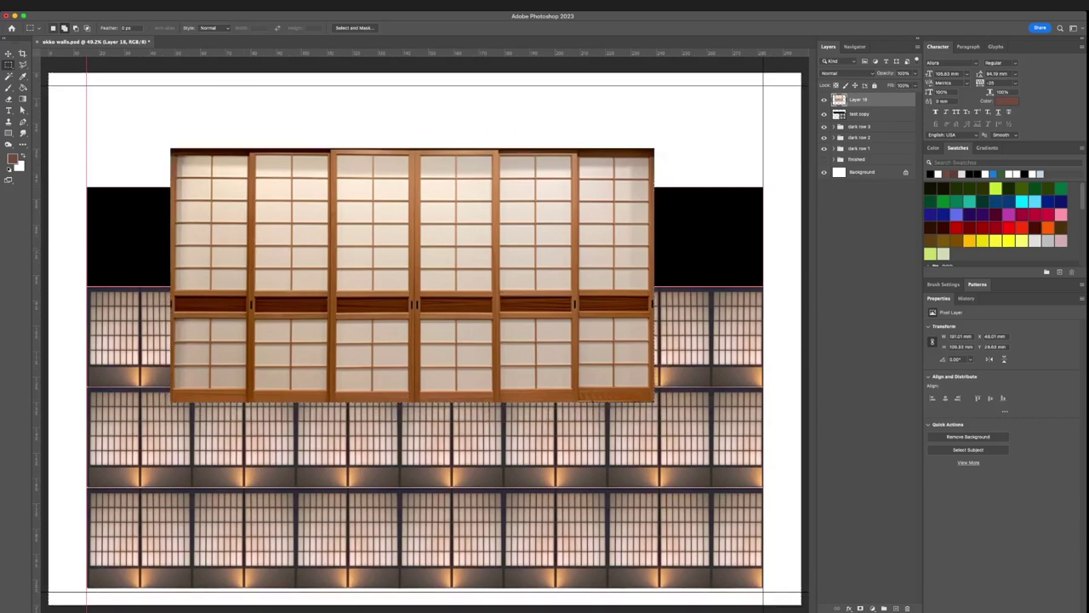
Scale the wooden panels down proportionally to the black strip's height and align them with the strip's left end
{"action": "left_click", "coordinate": [8, 54]}
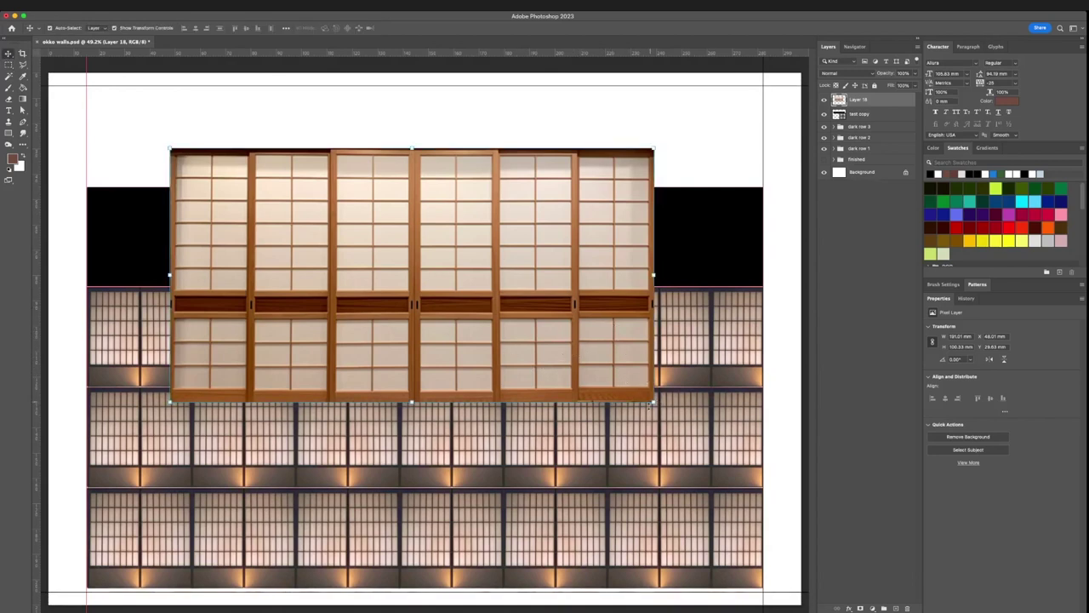
{"action": "left_click_drag", "start_coordinate": [654, 401], "coordinate": [379, 247]}
{"action": "left_click_drag", "start_coordinate": [325, 204], "coordinate": [244, 224]}
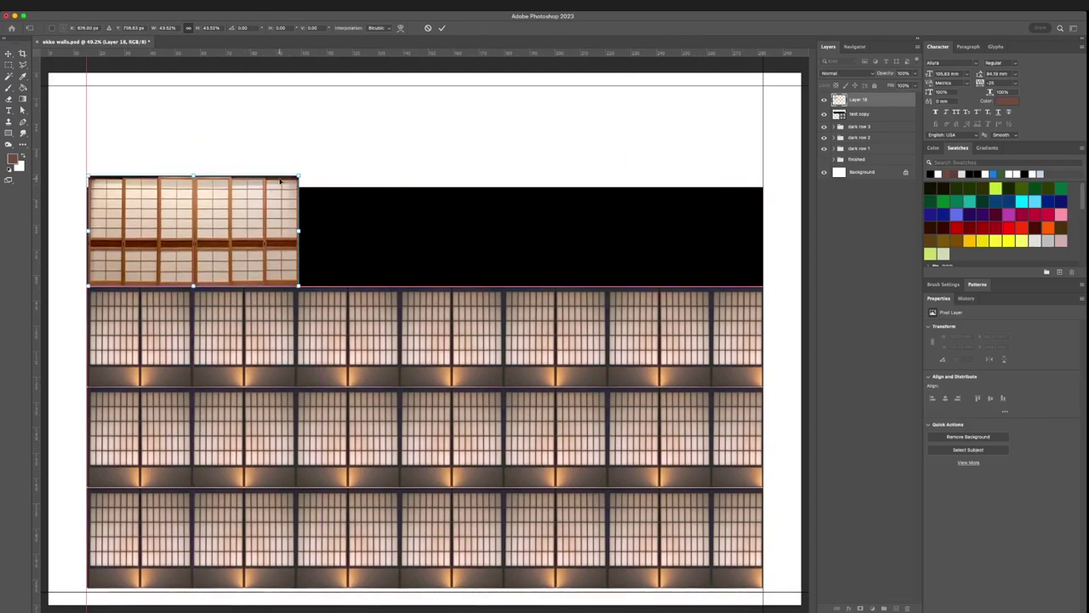
{"action": "key", "text": "Left"}
{"action": "key", "text": "Left"}
{"action": "key", "text": "Left"}
{"action": "key", "text": "Left"}
{"action": "key", "text": "Left"}
{"action": "key", "text": "Left"}
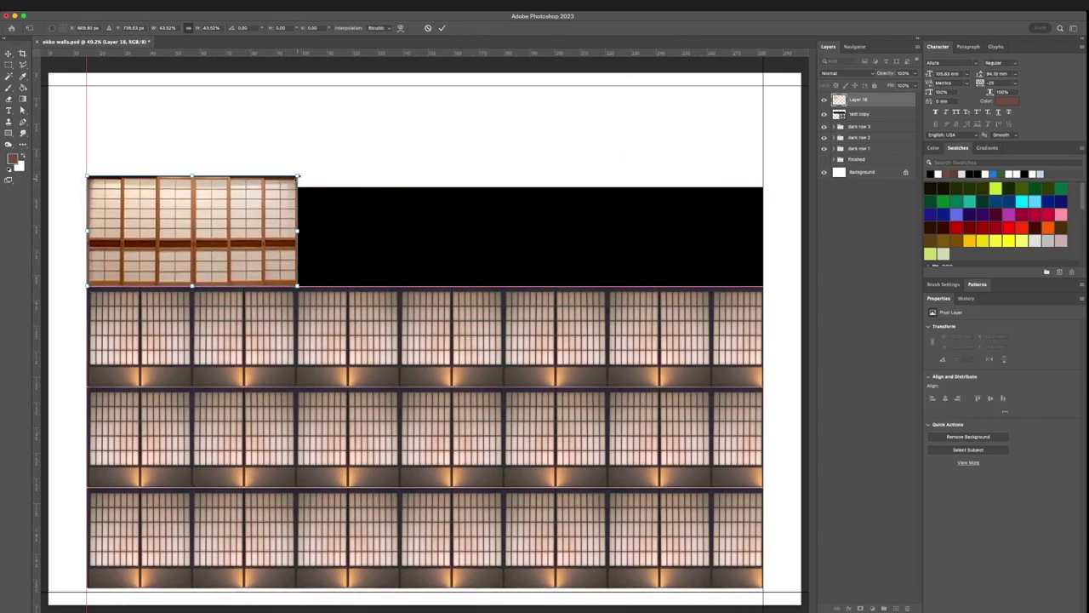
{"action": "left_click_drag", "start_coordinate": [297, 177], "coordinate": [279, 193]}
{"action": "left_click", "coordinate": [441, 27]}
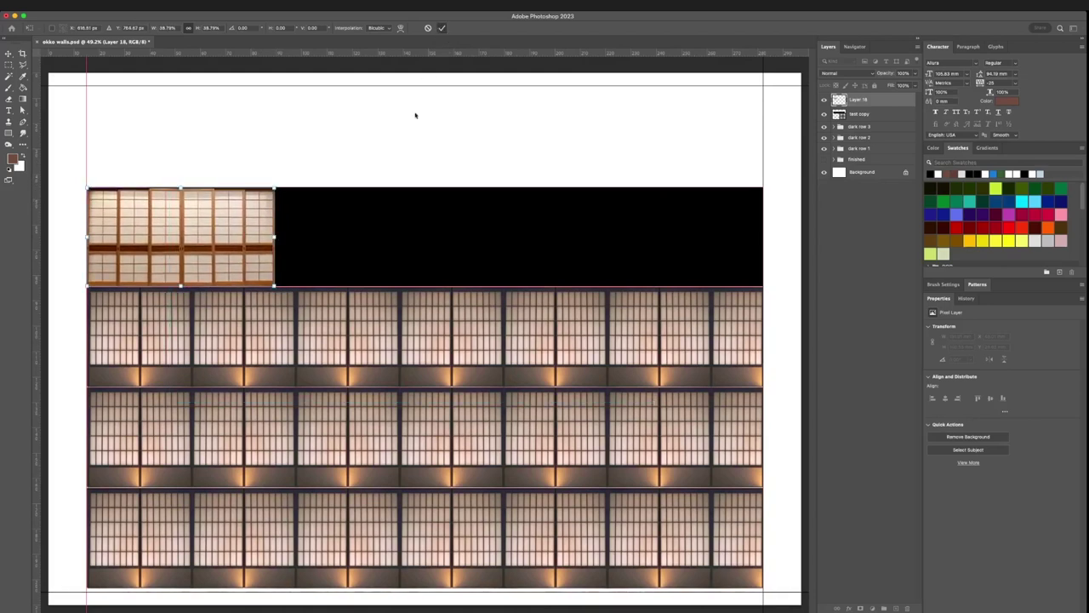
Draw a white rectangle about 41 by 40 mm over one door pair in dark row 1 and bring its layer to the top
{"action": "key", "text": "u"}
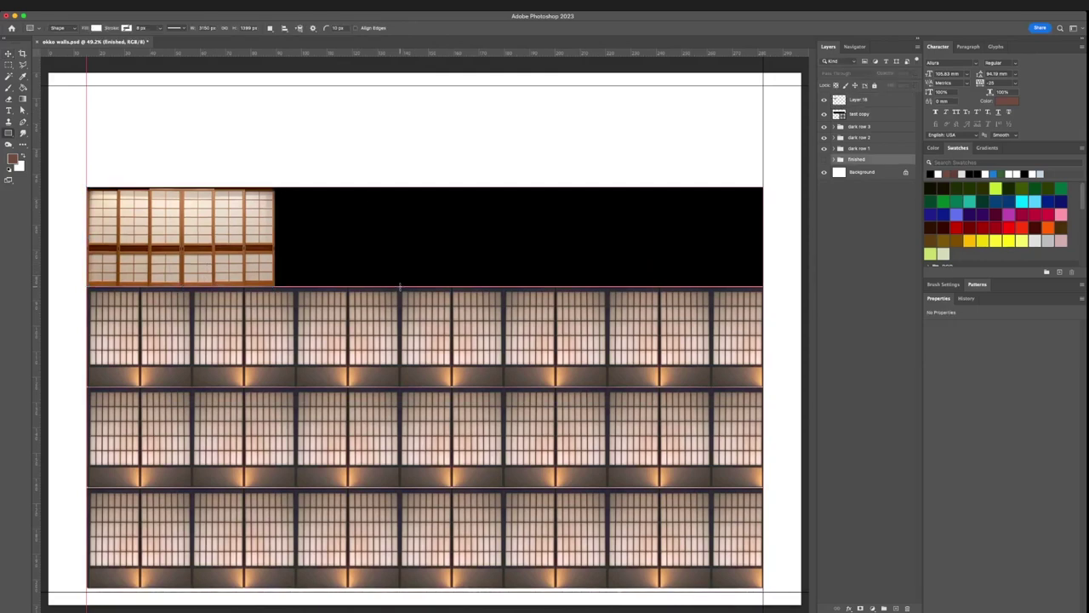
{"action": "left_click_drag", "start_coordinate": [400, 287], "coordinate": [503, 387]}
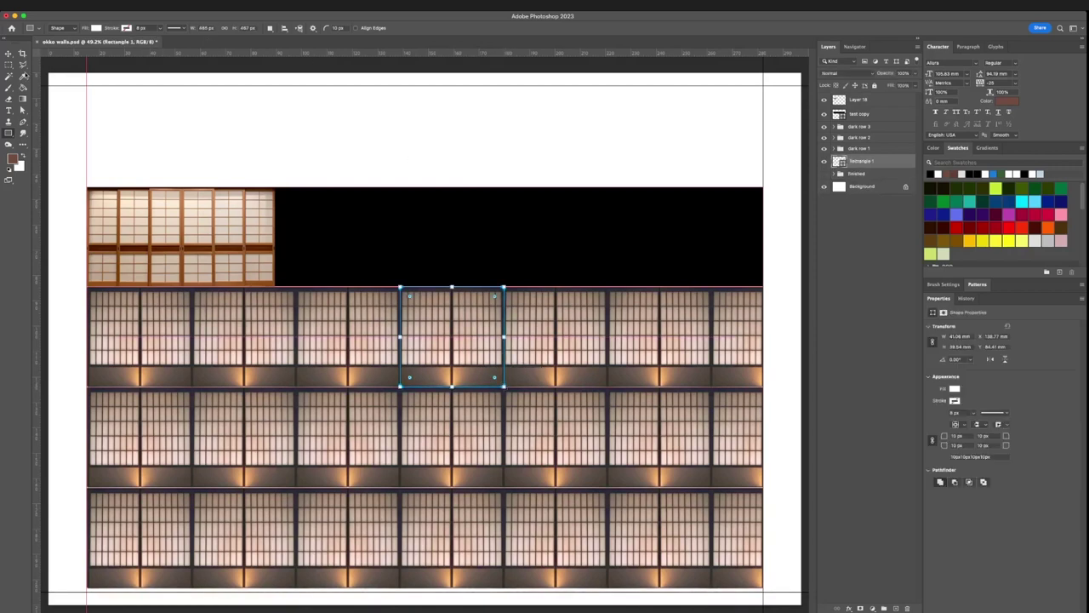
{"action": "left_click", "coordinate": [8, 55]}
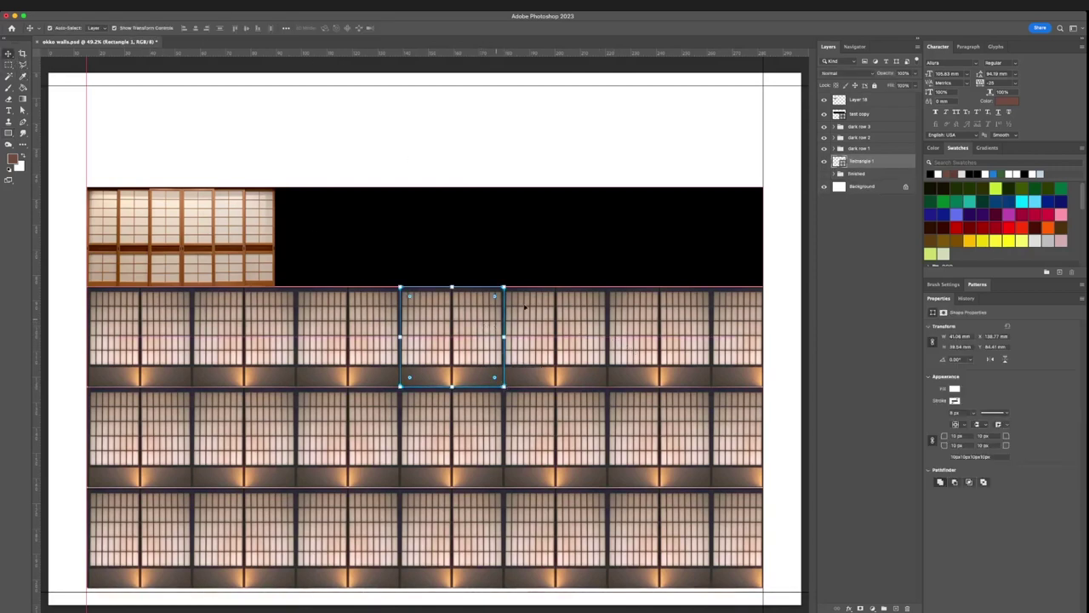
{"action": "left_click_drag", "start_coordinate": [861, 163], "coordinate": [860, 96]}
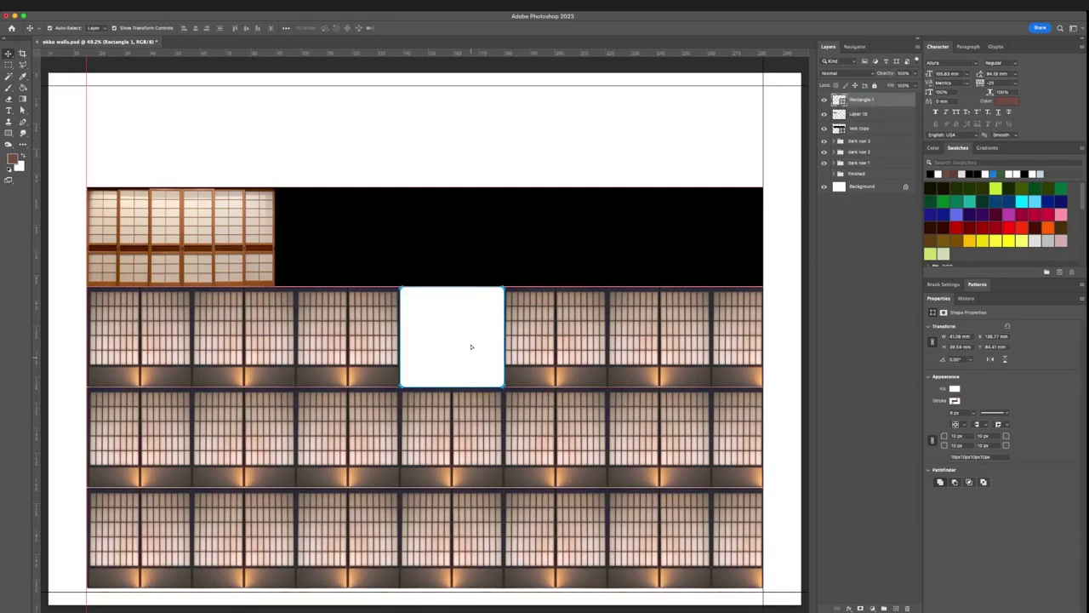
Move the white rectangle into the blank area above the wooden panels, aligned with the left guide and top guide
{"action": "left_click_drag", "start_coordinate": [472, 359], "coordinate": [316, 360]}
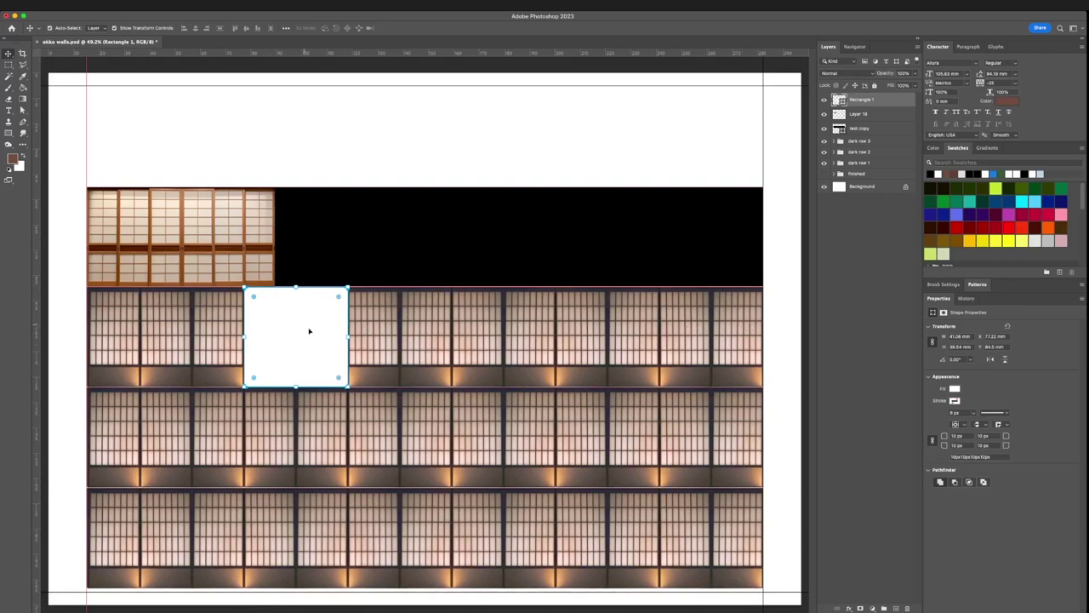
{"action": "left_click_drag", "start_coordinate": [309, 331], "coordinate": [164, 186]}
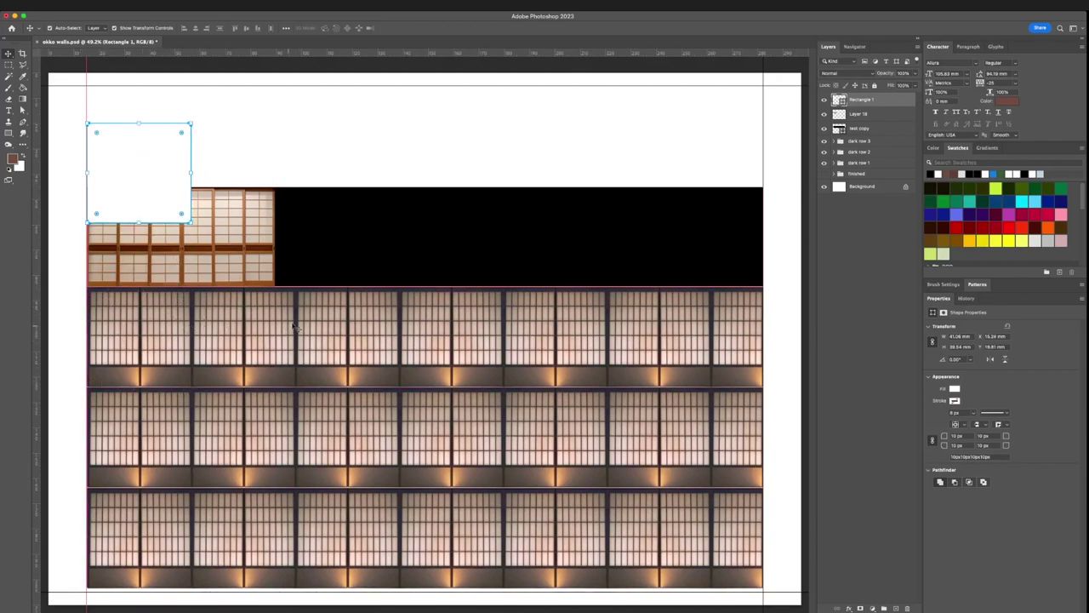
{"action": "left_click_drag", "start_coordinate": [144, 173], "coordinate": [400, 335]}
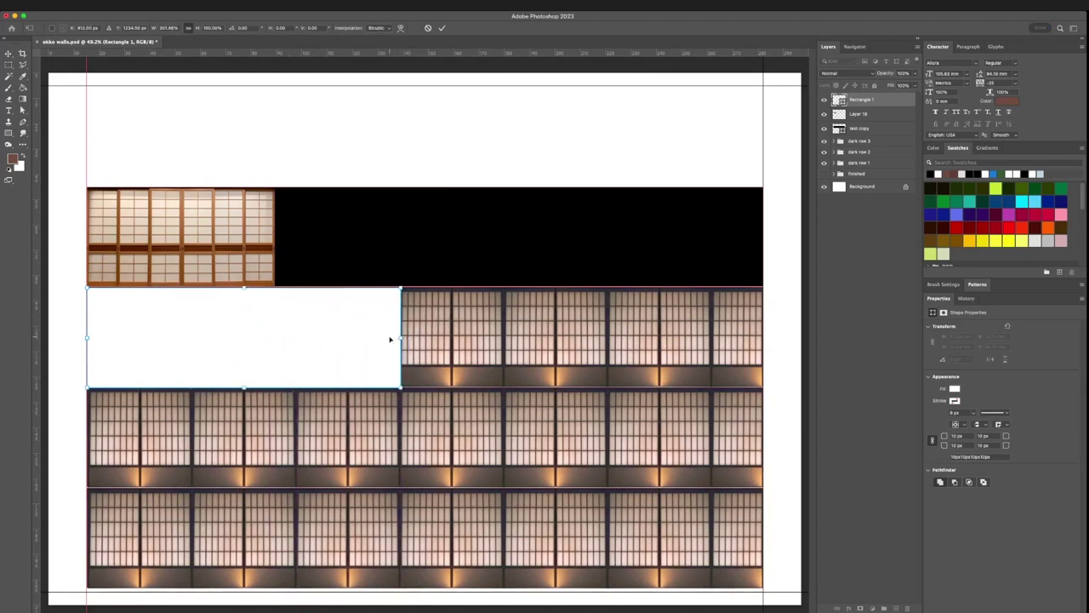
{"action": "key", "text": "ctrl+z"}
{"action": "left_click_drag", "start_coordinate": [172, 330], "coordinate": [157, 142]}
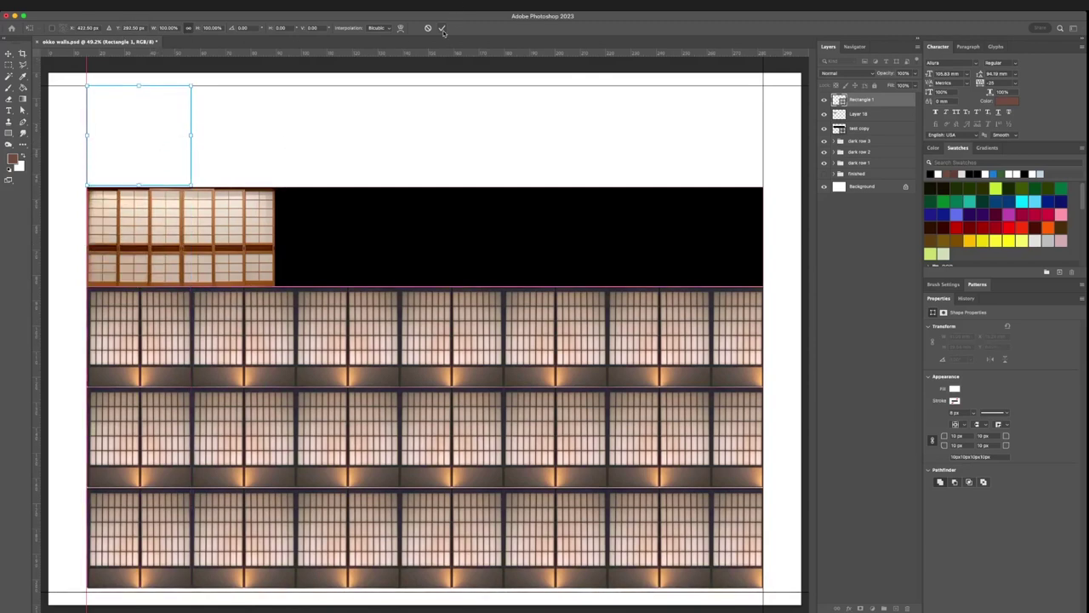
Change the rectangle's fill from the swatches to crimson red so it stands out against the white page
{"action": "left_click", "coordinate": [9, 134]}
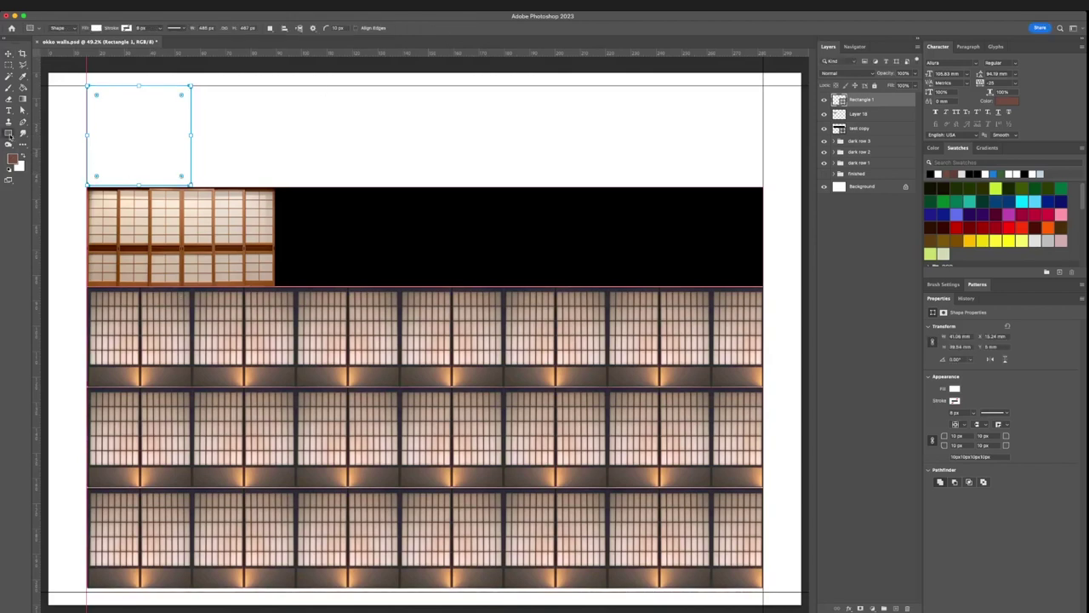
{"action": "left_click", "coordinate": [98, 28]}
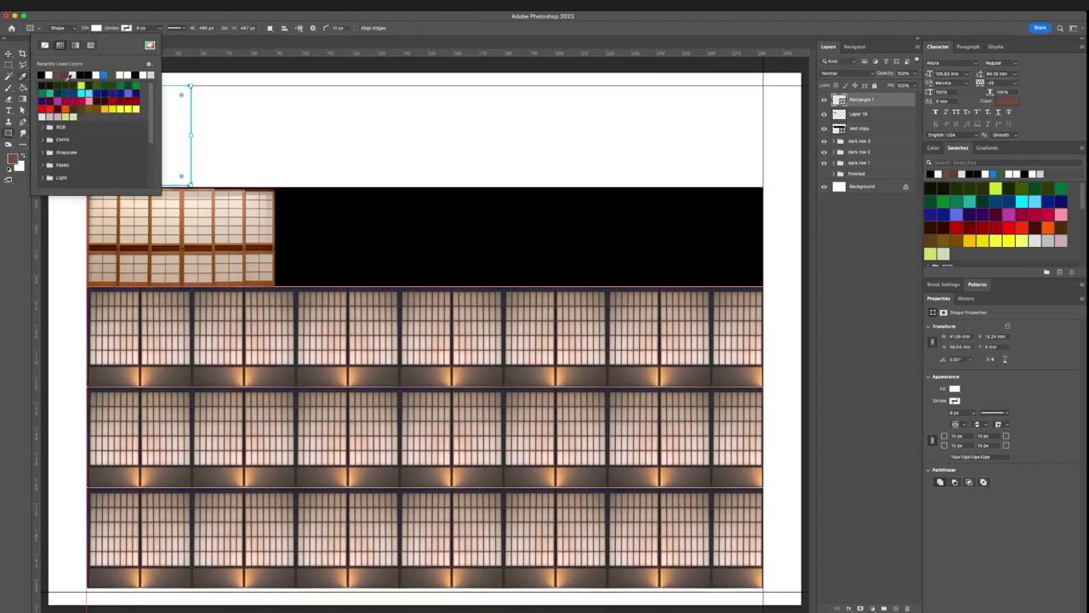
{"action": "left_click", "coordinate": [79, 101]}
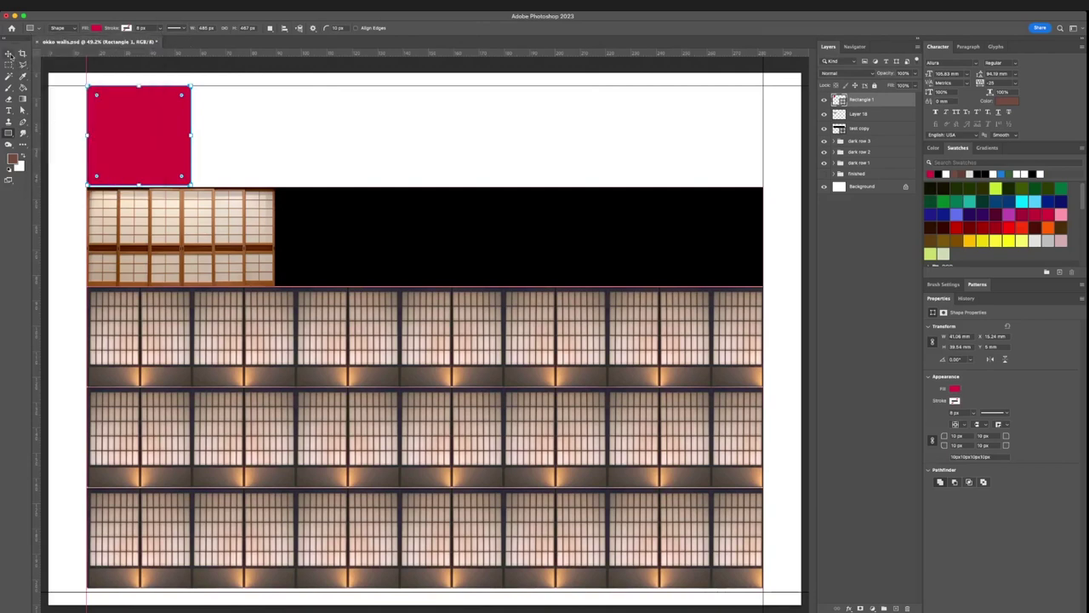
Stretch the wooden panel layer horizontally, without proportions, to about 82 mm wide so three panels match the red rectangle's width
{"action": "left_click", "coordinate": [10, 53]}
{"action": "left_click", "coordinate": [201, 250]}
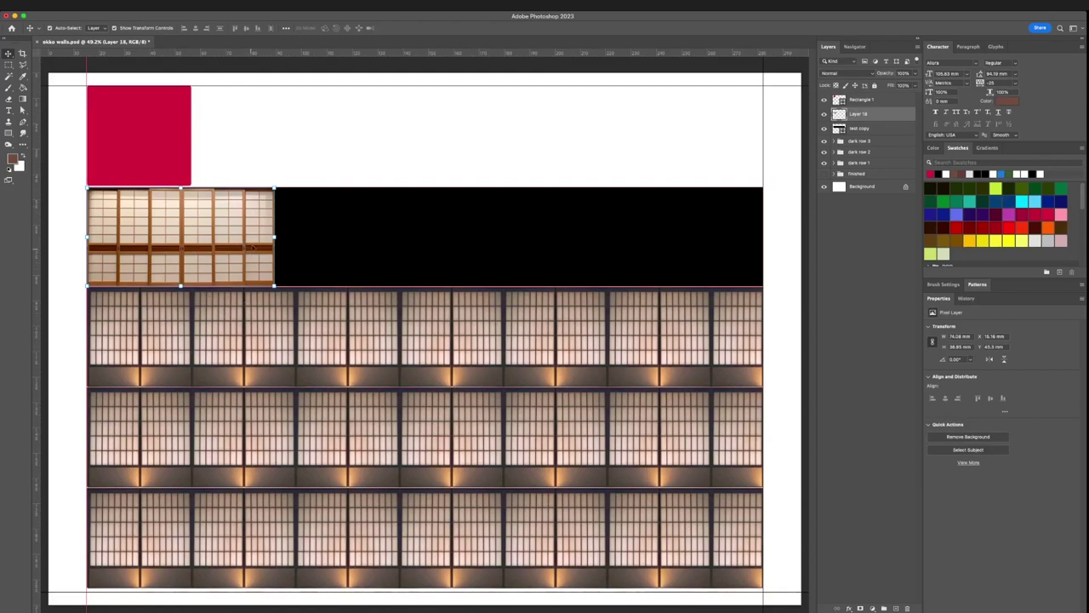
{"action": "left_click_drag", "start_coordinate": [274, 237], "coordinate": [294, 237]}
{"action": "left_click_drag", "start_coordinate": [292, 198], "coordinate": [295, 202]}
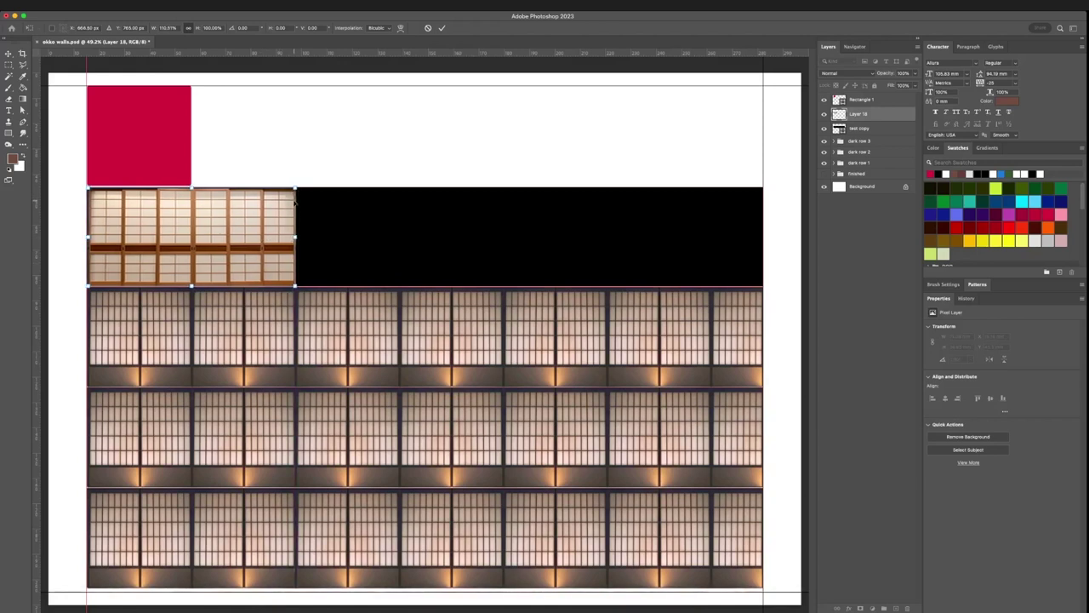
{"action": "left_click", "coordinate": [442, 28]}
Duplicate the wooden panels twice side by side along the black strip and hide the red rectangle layer
{"action": "left_click", "coordinate": [165, 154]}
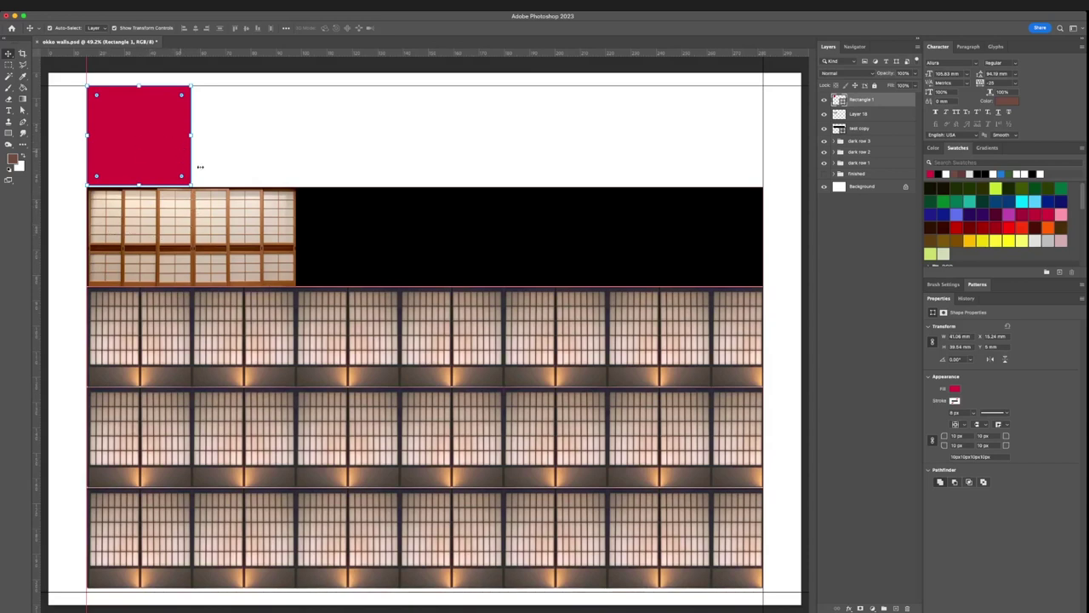
{"action": "left_click", "coordinate": [225, 240]}
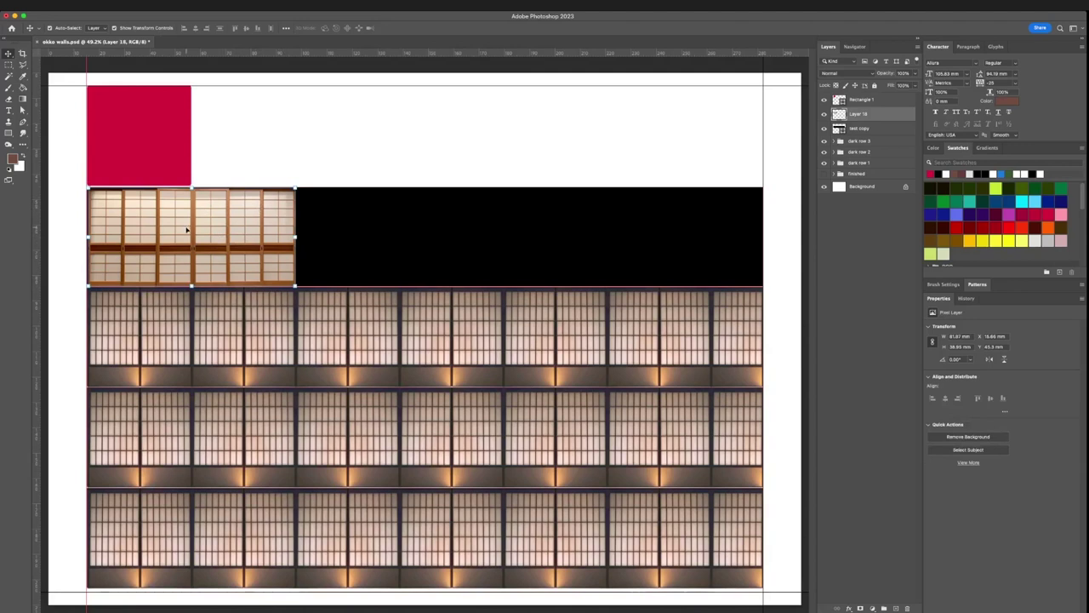
{"action": "left_click_drag", "start_coordinate": [195, 243], "coordinate": [645, 231]}
{"action": "left_click", "coordinate": [824, 99]}
Group the three wooden panel layers with their black strip and name the group "light row 1"
{"action": "left_click", "coordinate": [860, 156], "text": "shift"}
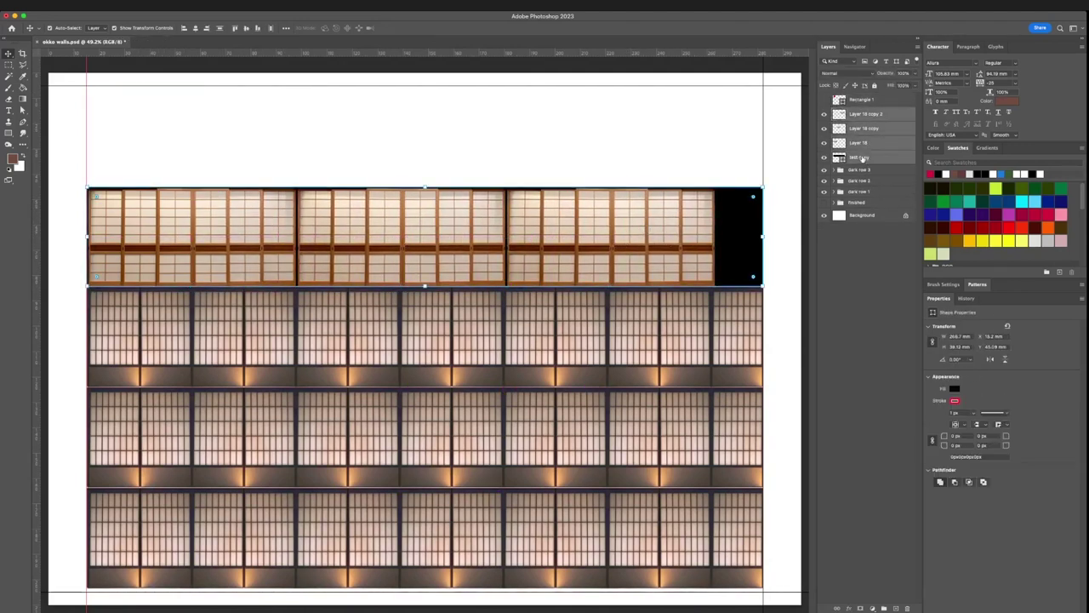
{"action": "key", "text": "super+g"}
{"action": "double_click", "coordinate": [859, 112]}
{"action": "type", "text": "light row 1"}
{"action": "key", "text": "Return"}
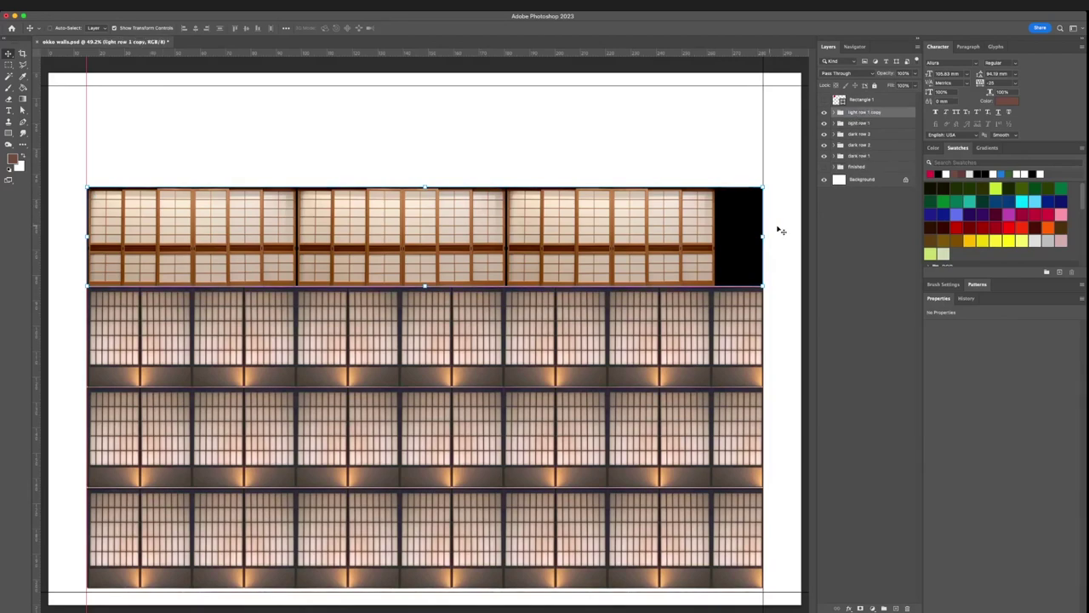
Duplicate the light row 1 group into the blank band directly above it and collapse both light row groups
{"action": "left_click_drag", "start_coordinate": [778, 231], "coordinate": [765, 156]}
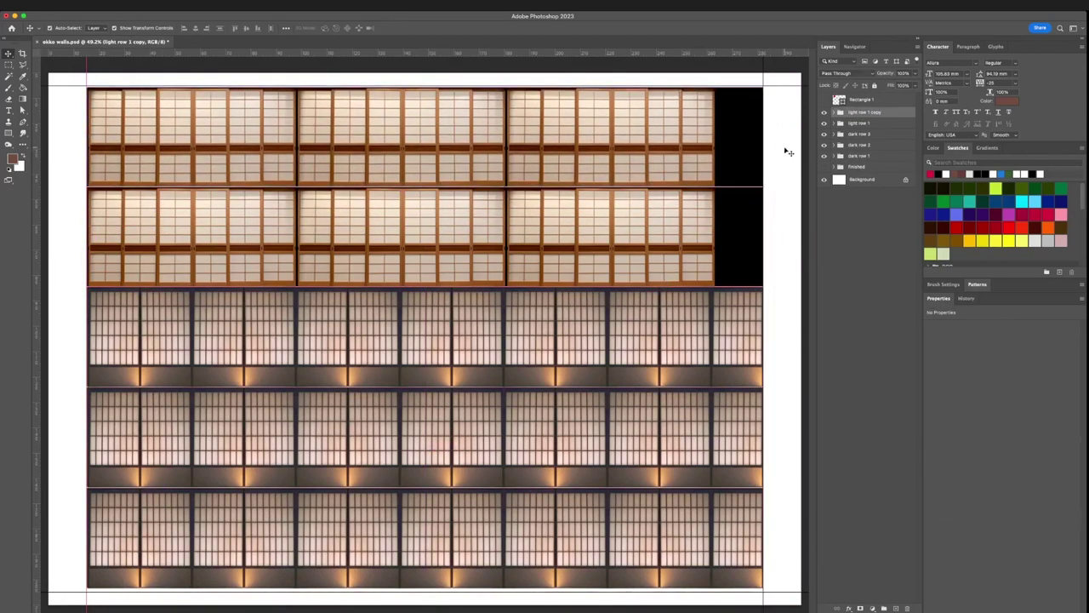
{"action": "left_click", "coordinate": [786, 151]}
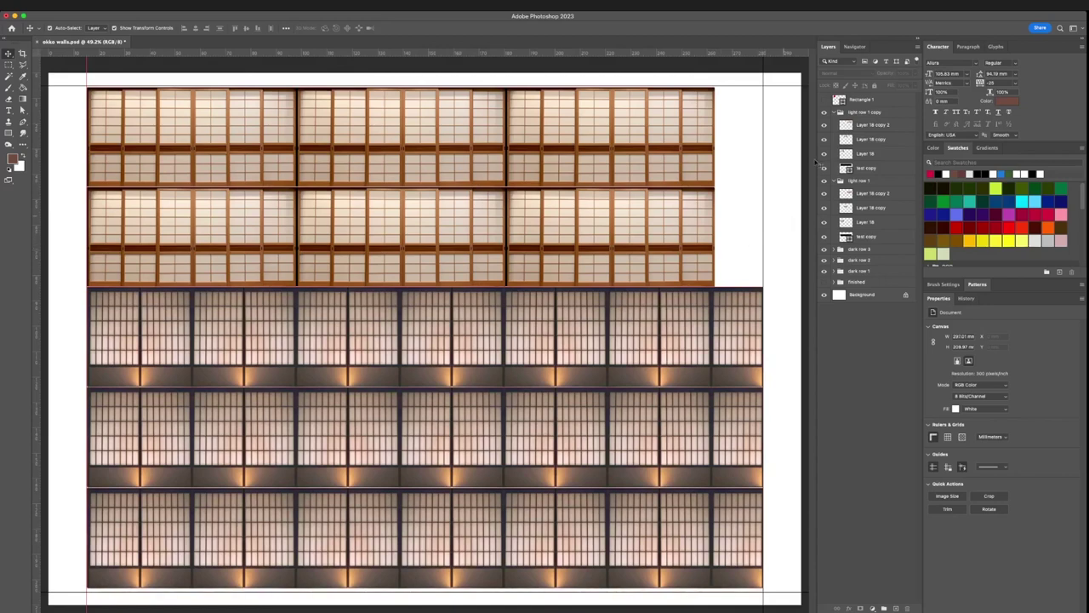
{"action": "left_click", "coordinate": [836, 112]}
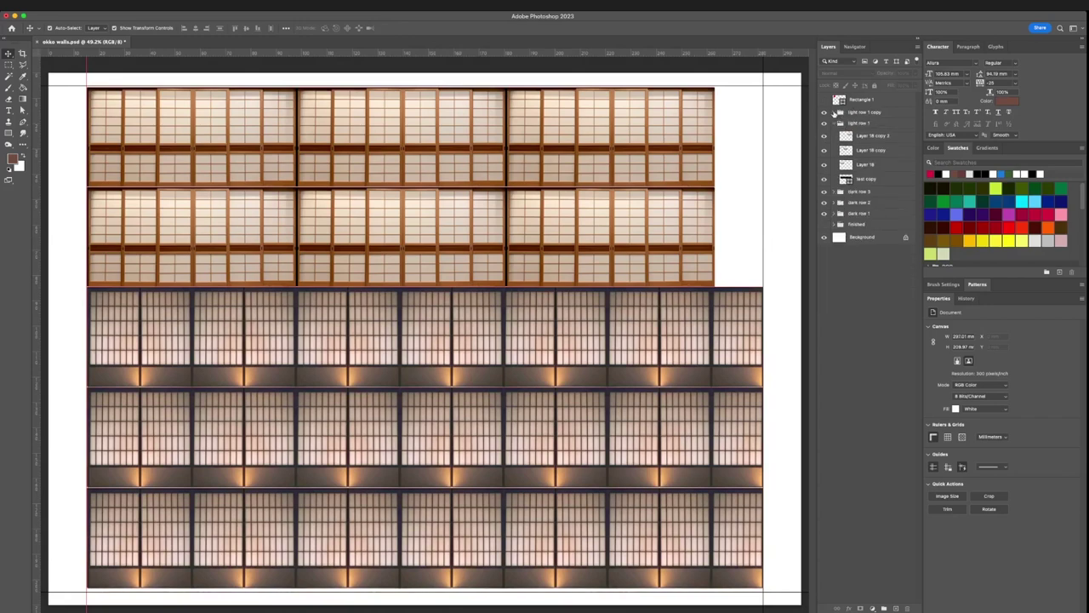
{"action": "left_click", "coordinate": [836, 124]}
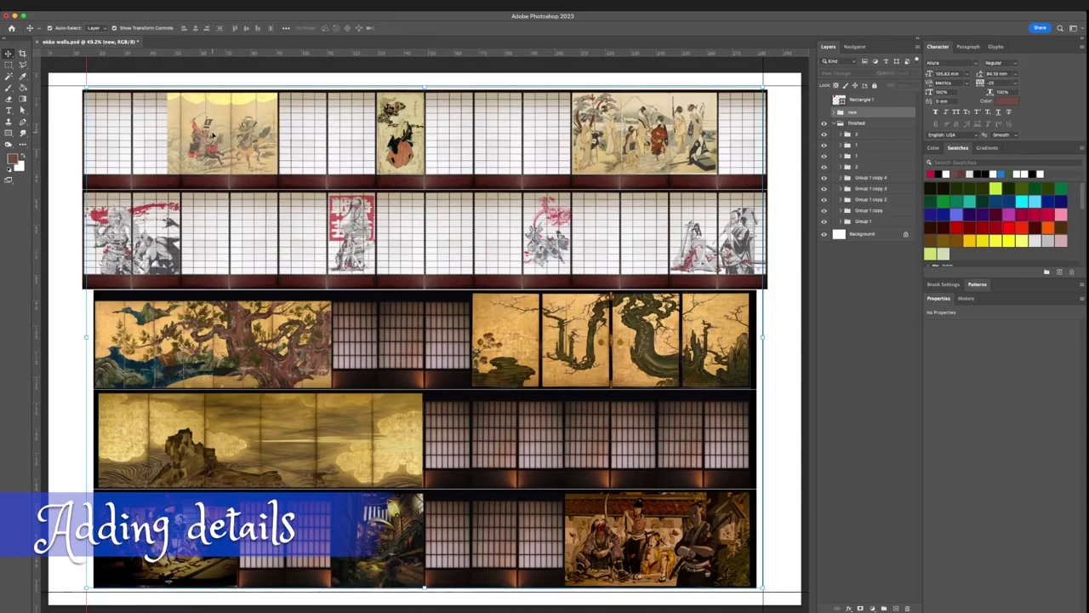
Examine the artwork details on the finished light and dark wall rows, from the painted screens to the mural panels
{"action": "scroll", "coordinate": [215, 136], "scroll_direction": "up", "scroll_amount": 5}
{"action": "scroll", "coordinate": [230, 147], "scroll_direction": "up", "scroll_amount": 10}
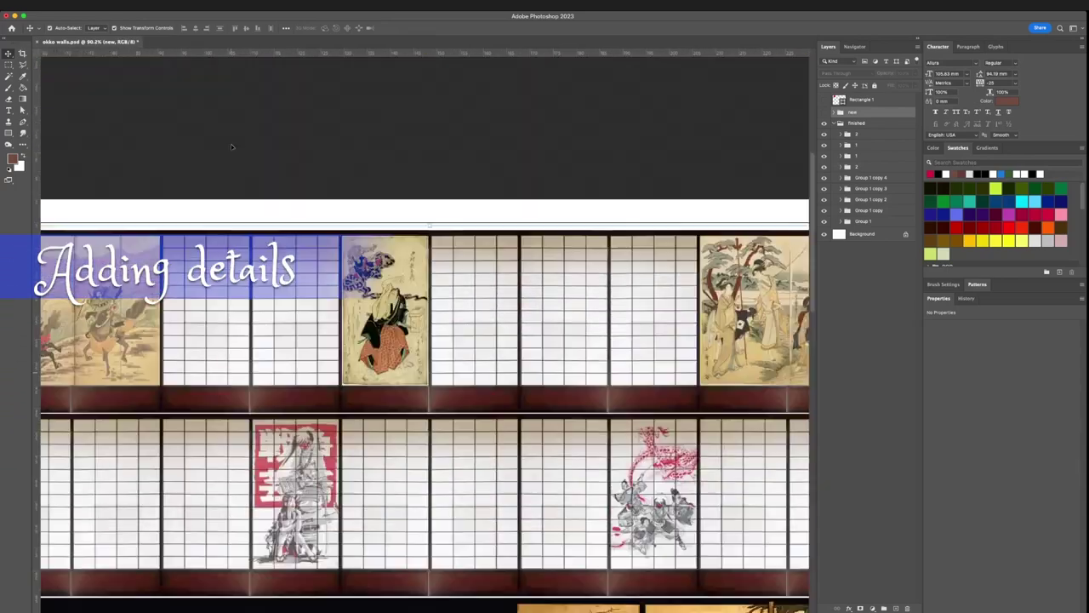
{"action": "scroll", "coordinate": [232, 144], "scroll_direction": "left", "scroll_amount": 5}
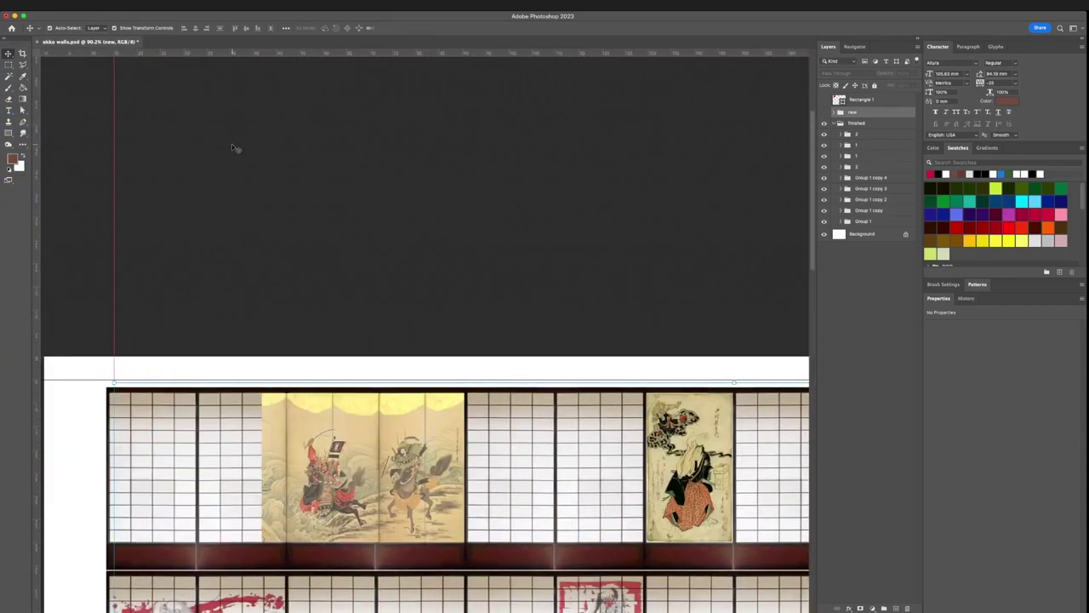
{"action": "scroll", "coordinate": [358, 369], "scroll_direction": "up", "scroll_amount": 3}
{"action": "scroll", "coordinate": [365, 369], "scroll_direction": "down", "scroll_amount": 4}
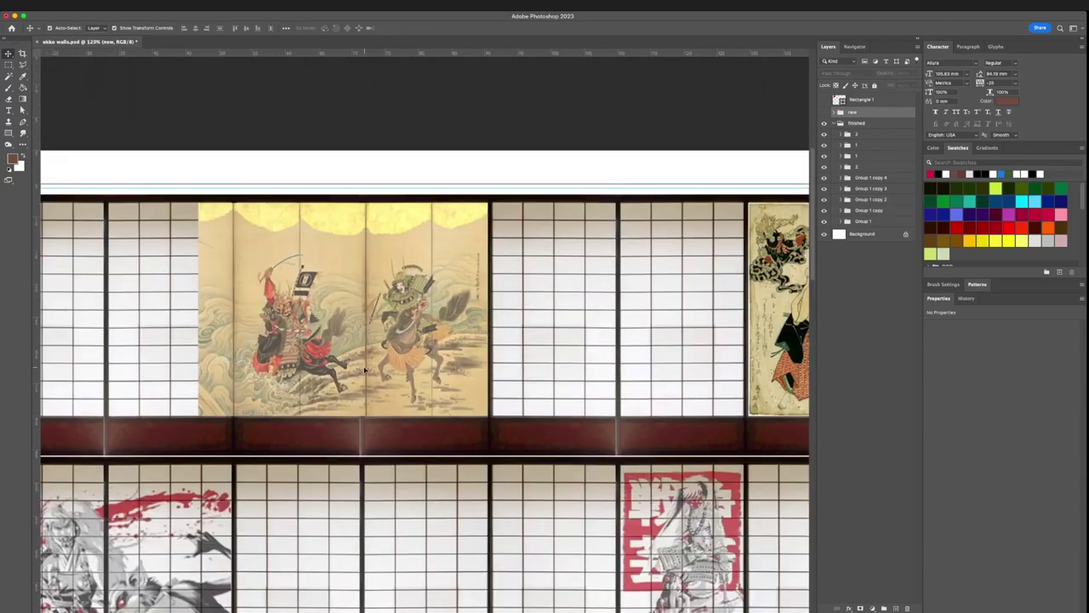
{"action": "scroll", "coordinate": [511, 317], "scroll_direction": "right", "scroll_amount": 15}
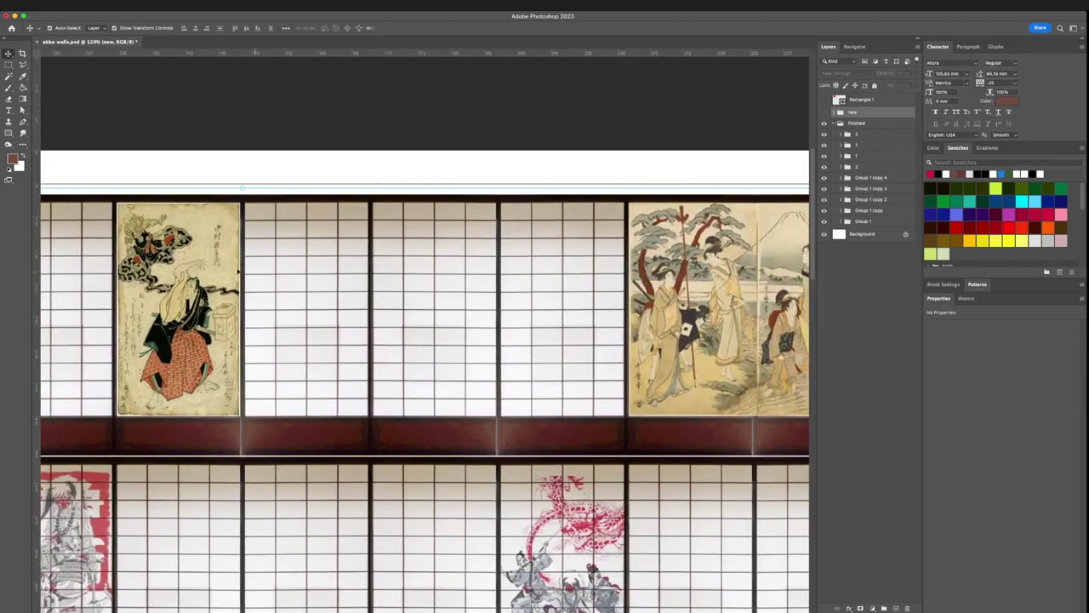
{"action": "scroll", "coordinate": [436, 289], "scroll_direction": "right", "scroll_amount": 8}
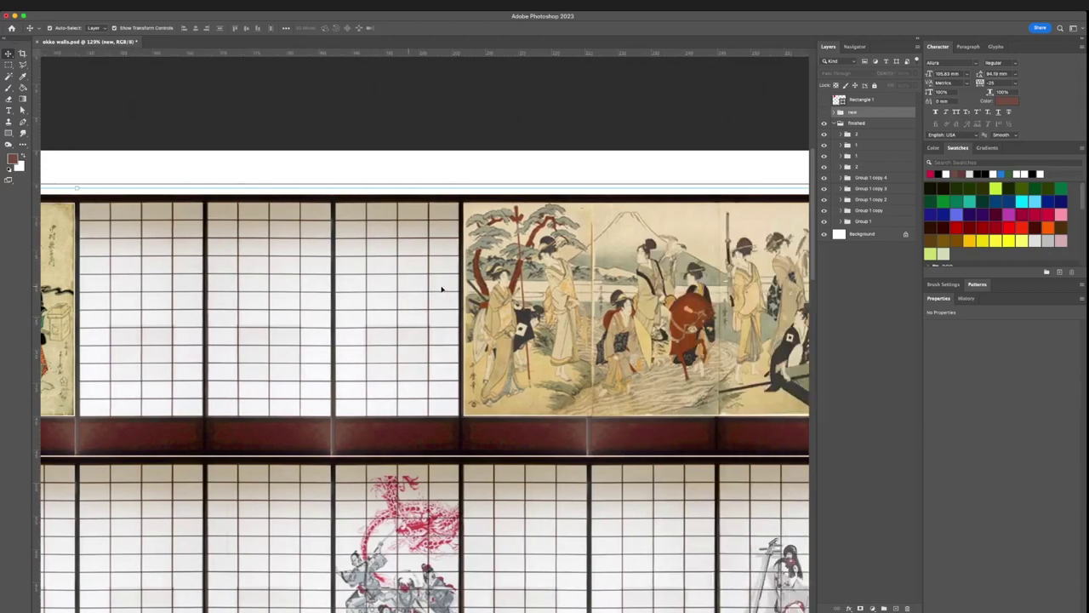
{"action": "scroll", "coordinate": [442, 290], "scroll_direction": "up", "scroll_amount": 2}
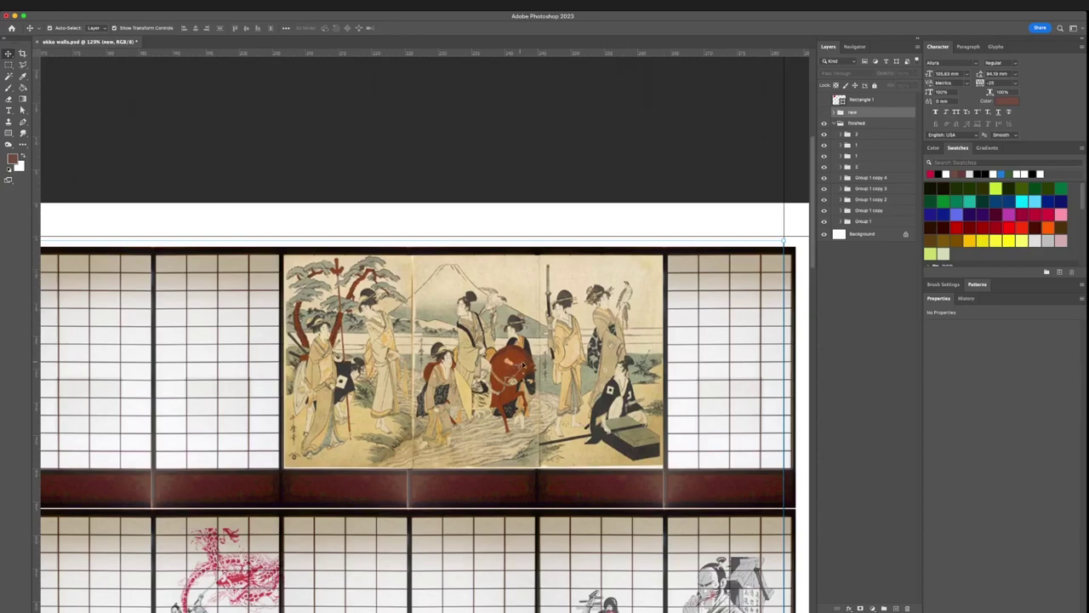
{"action": "scroll", "coordinate": [540, 366], "scroll_direction": "down", "scroll_amount": 20}
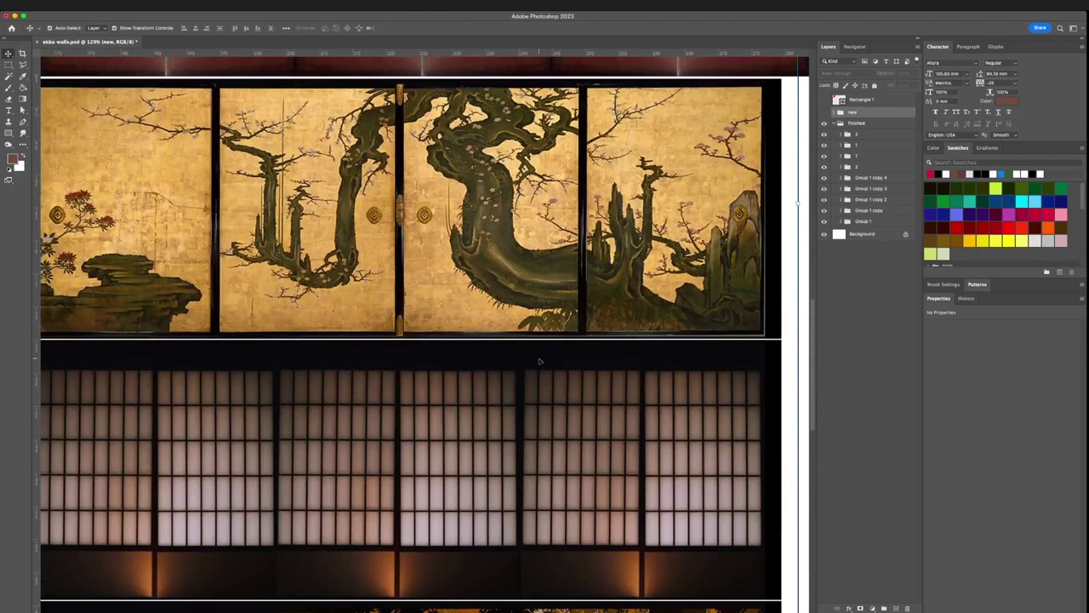
{"action": "scroll", "coordinate": [471, 322], "scroll_direction": "left", "scroll_amount": 10}
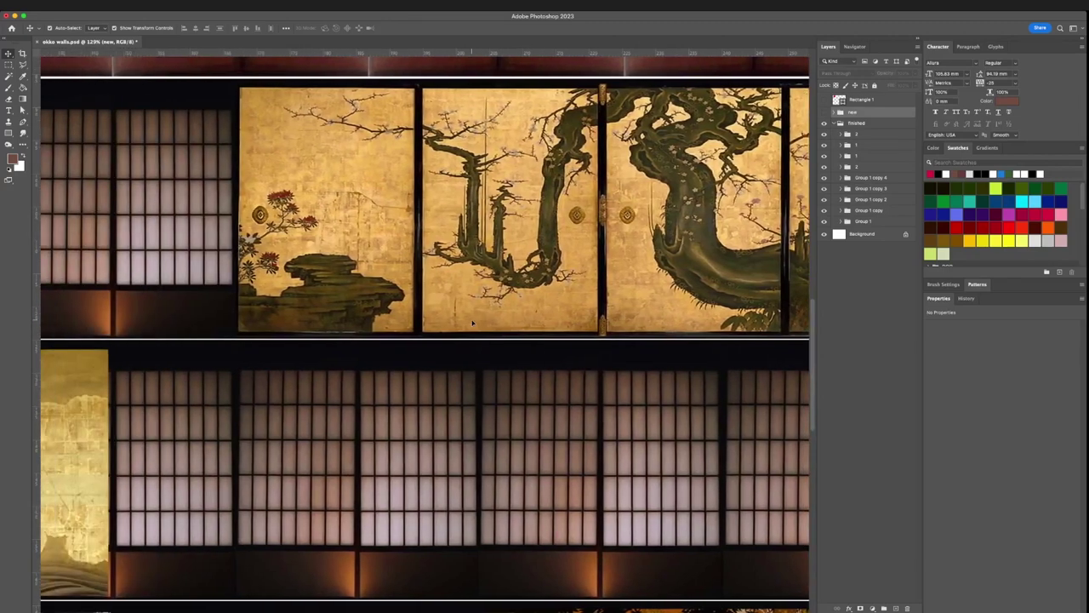
{"action": "scroll", "coordinate": [471, 323], "scroll_direction": "left", "scroll_amount": 15}
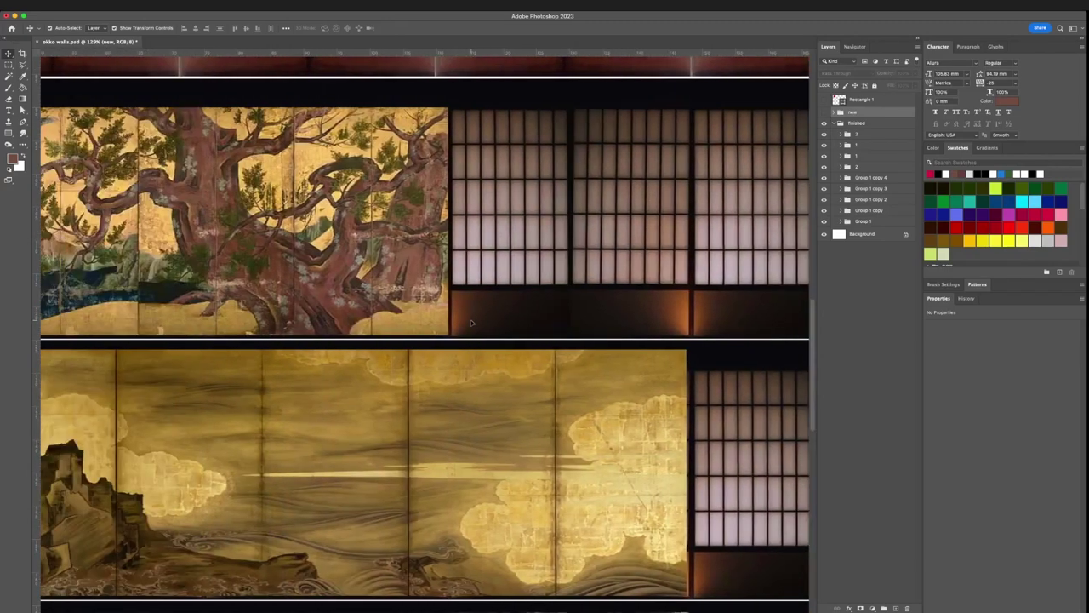
{"action": "scroll", "coordinate": [471, 322], "scroll_direction": "left", "scroll_amount": 4}
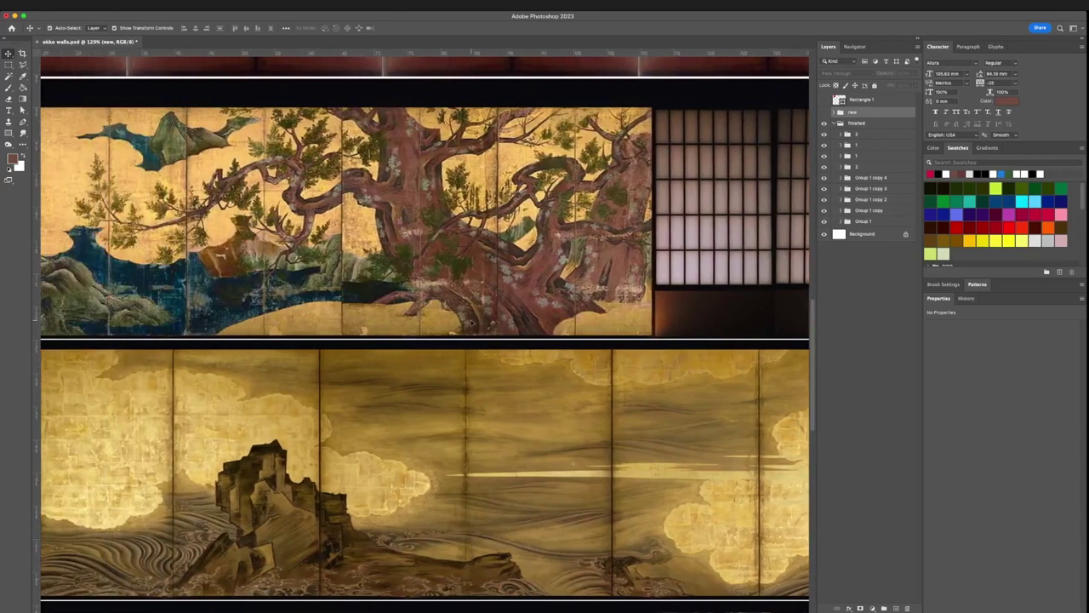
{"action": "scroll", "coordinate": [471, 323], "scroll_direction": "down", "scroll_amount": 4}
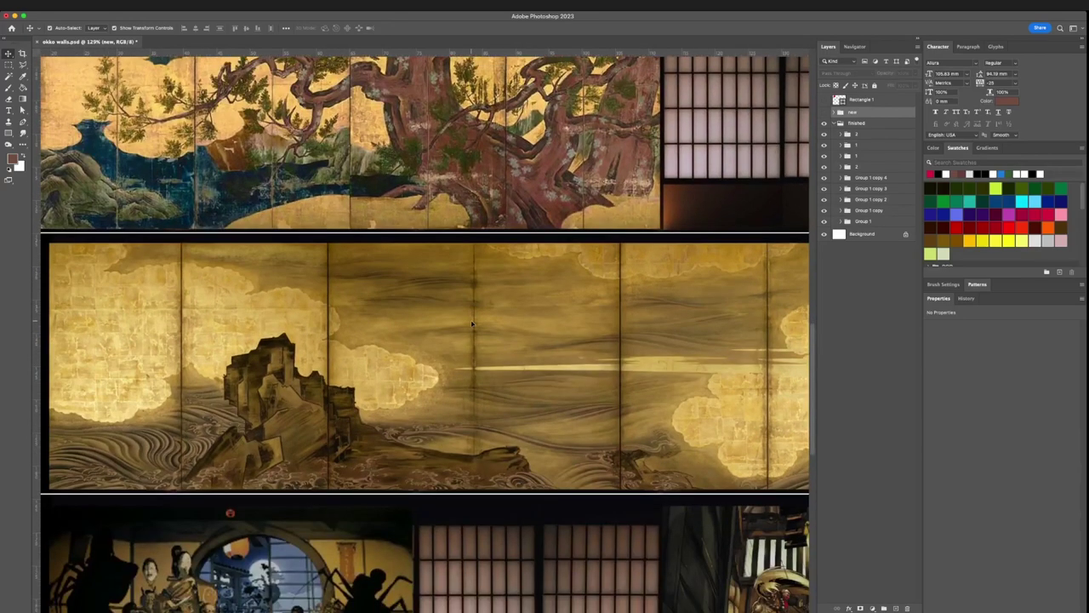
{"action": "scroll", "coordinate": [471, 323], "scroll_direction": "up", "scroll_amount": 3}
Fit the whole page in view, hide the finished group and show the new group
{"action": "key", "text": "super+0"}
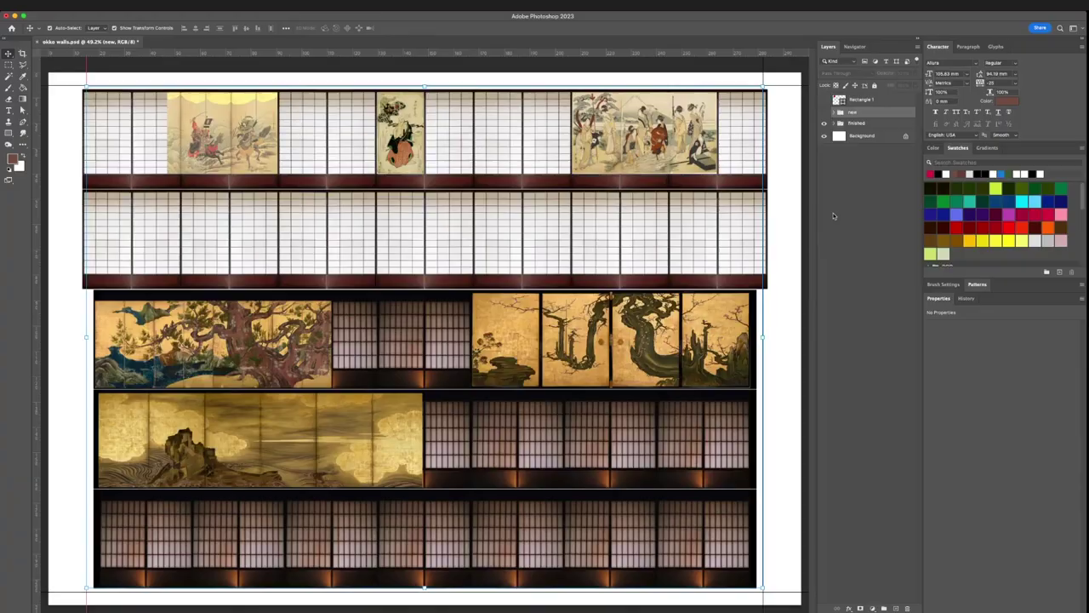
{"action": "left_click", "coordinate": [824, 123]}
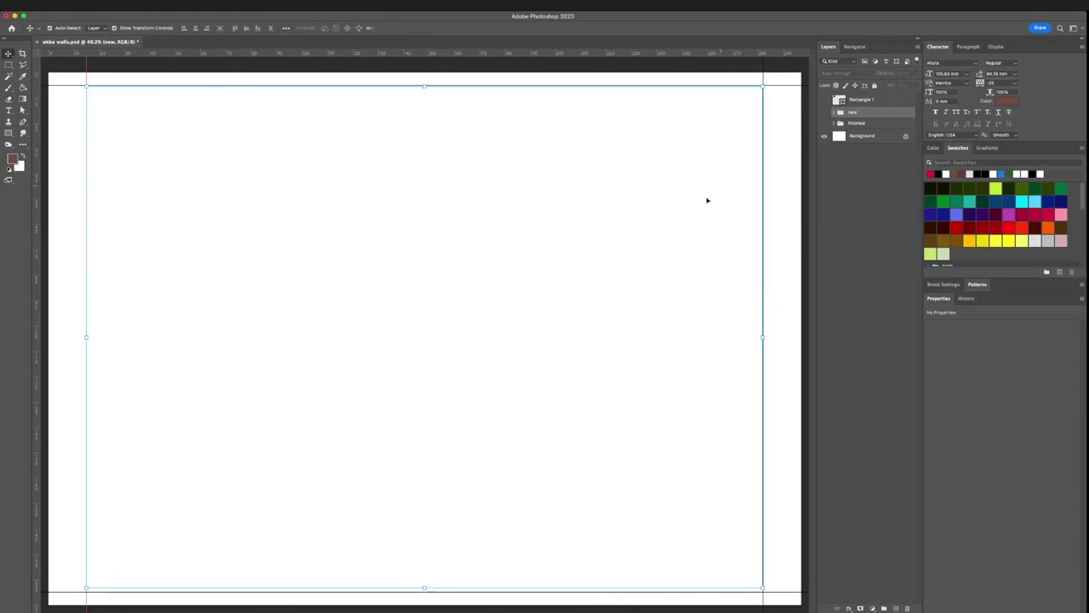
{"action": "left_click", "coordinate": [824, 112]}
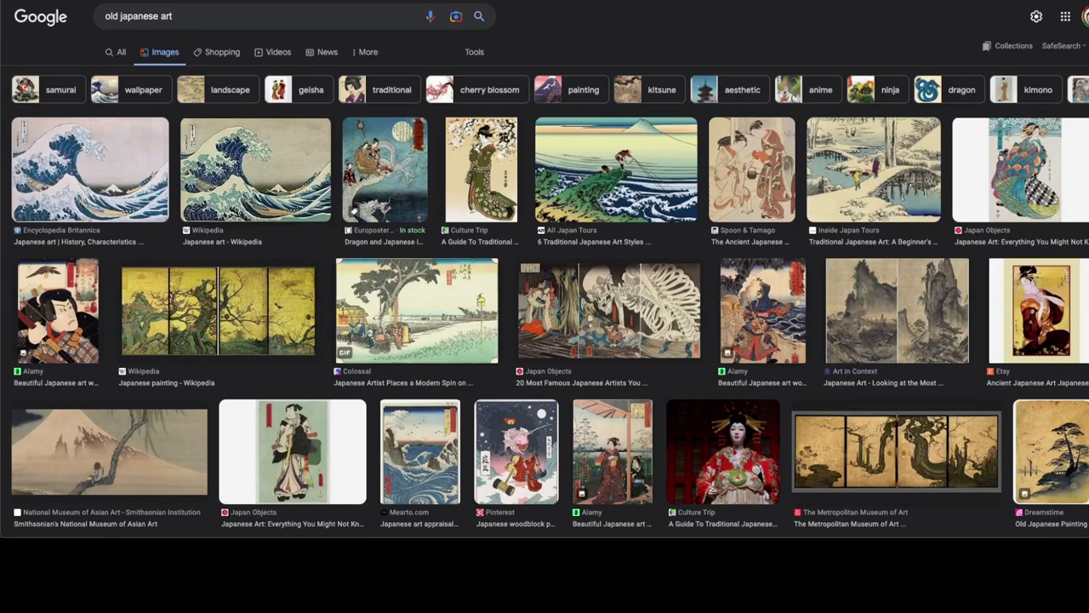
In the browser's "old japanese art" image results, copy the Metropolitan Museum of Art picture of the four-panel golden tree screen
{"action": "left_click", "coordinate": [877, 441]}
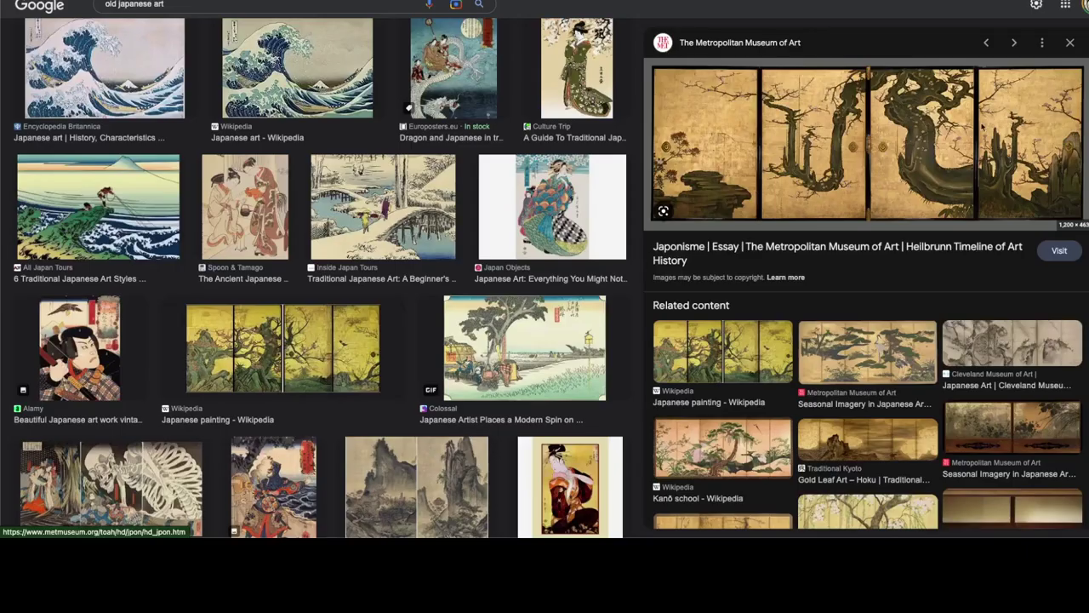
{"action": "right_click", "coordinate": [849, 151]}
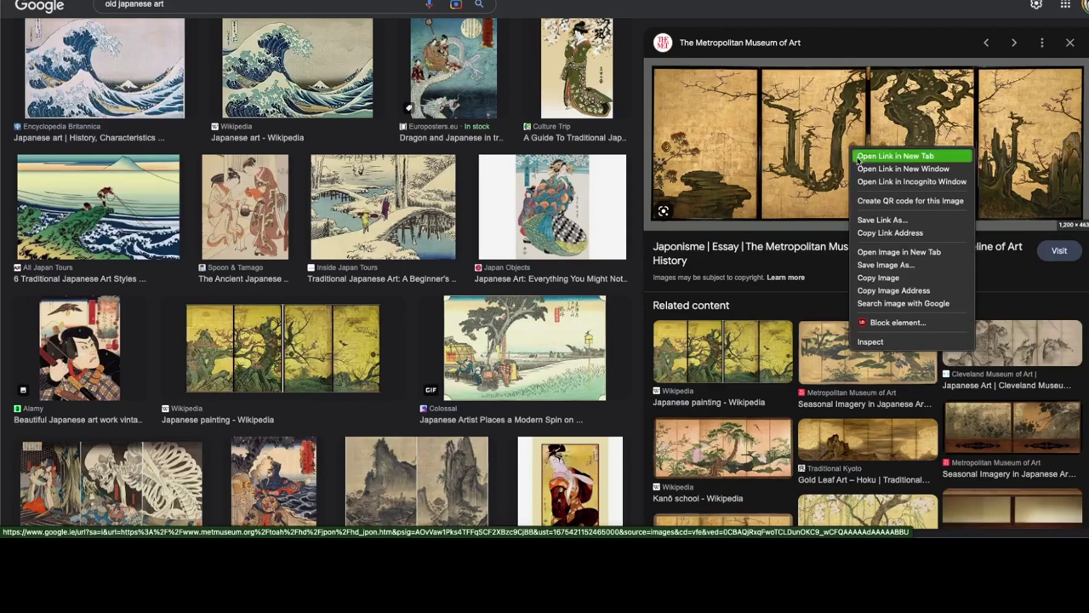
{"action": "left_click", "coordinate": [890, 273]}
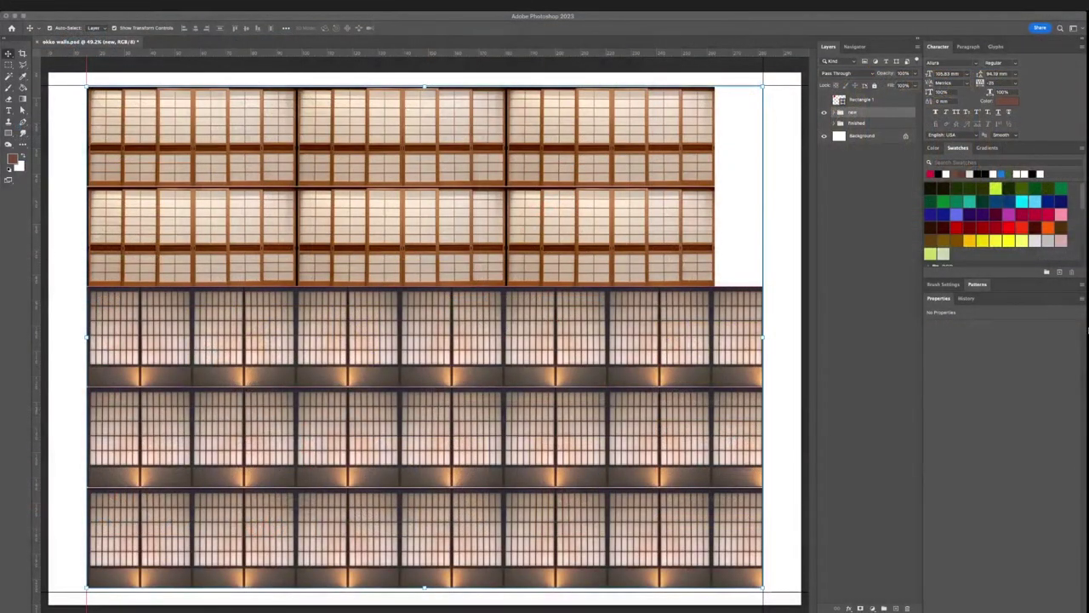
Paste the golden tree screen above the images group in dark row 3 and enlarge it to about 176 mm wide
{"action": "left_click", "coordinate": [189, 486]}
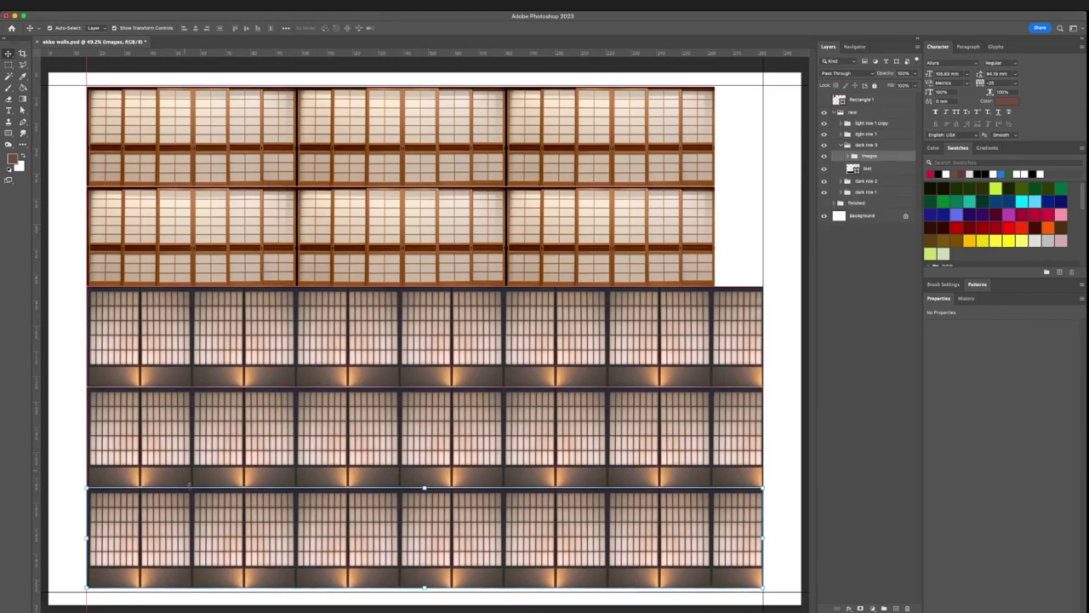
{"action": "key", "text": "super+v"}
{"action": "left_click_drag", "start_coordinate": [429, 315], "coordinate": [364, 359]}
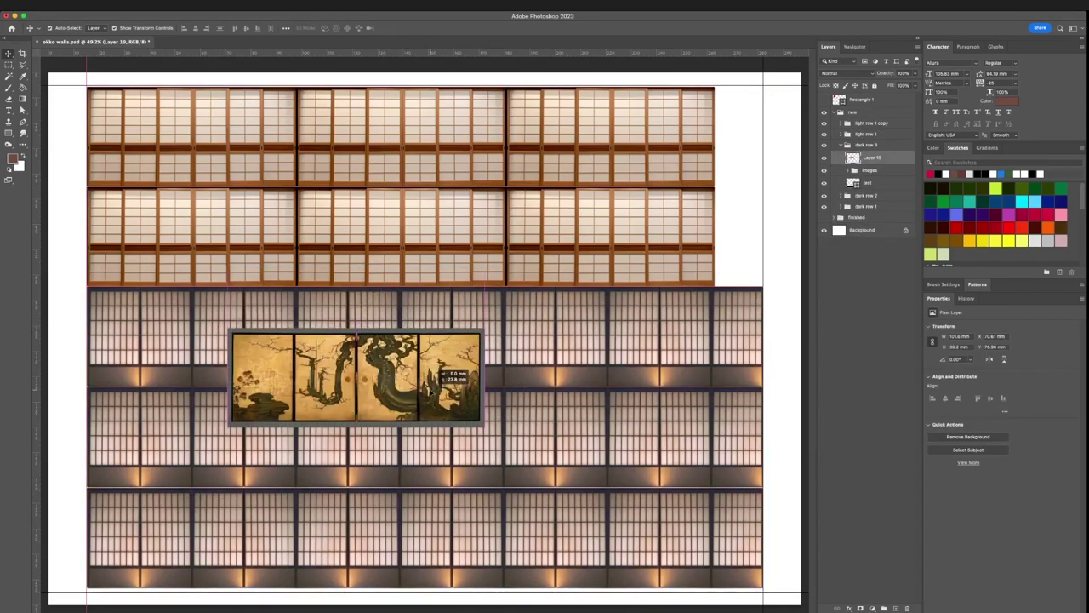
{"action": "left_click_drag", "start_coordinate": [486, 428], "coordinate": [671, 499]}
{"action": "left_click", "coordinate": [441, 28]}
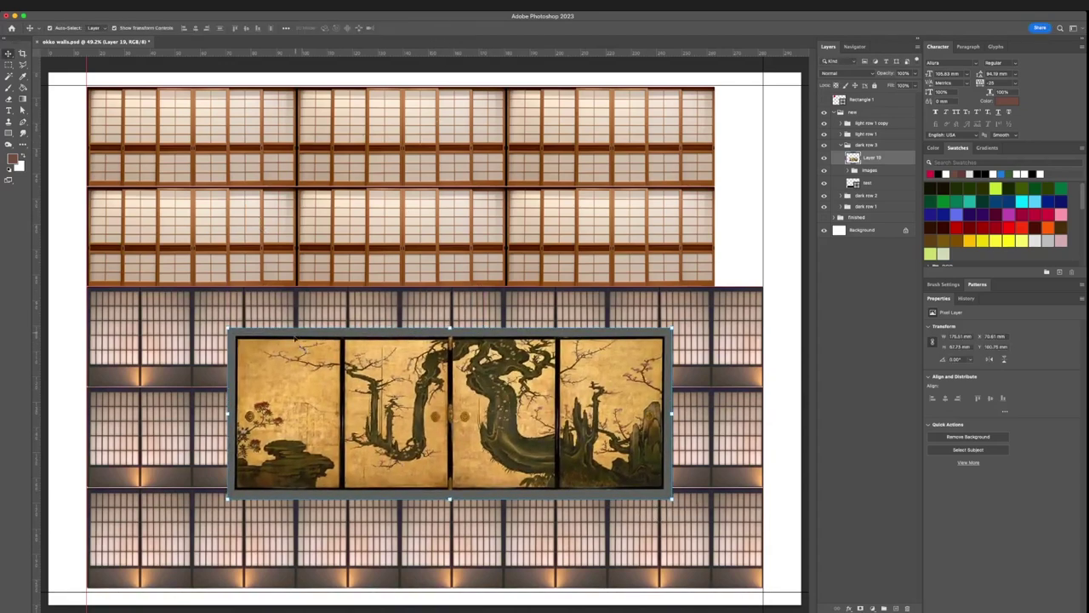
Trim off the screen's grey border and fit it over the bottom dark row's first four panels, about 82 × 39 mm
{"action": "left_click_drag", "start_coordinate": [579, 348], "coordinate": [431, 425]}
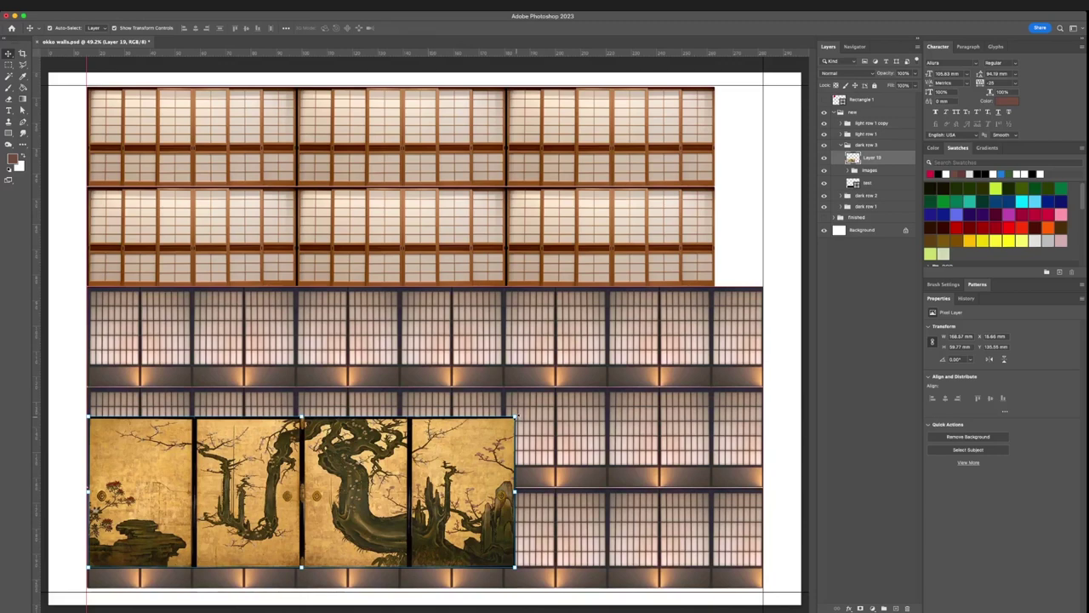
{"action": "left_click_drag", "start_coordinate": [514, 417], "coordinate": [302, 479]}
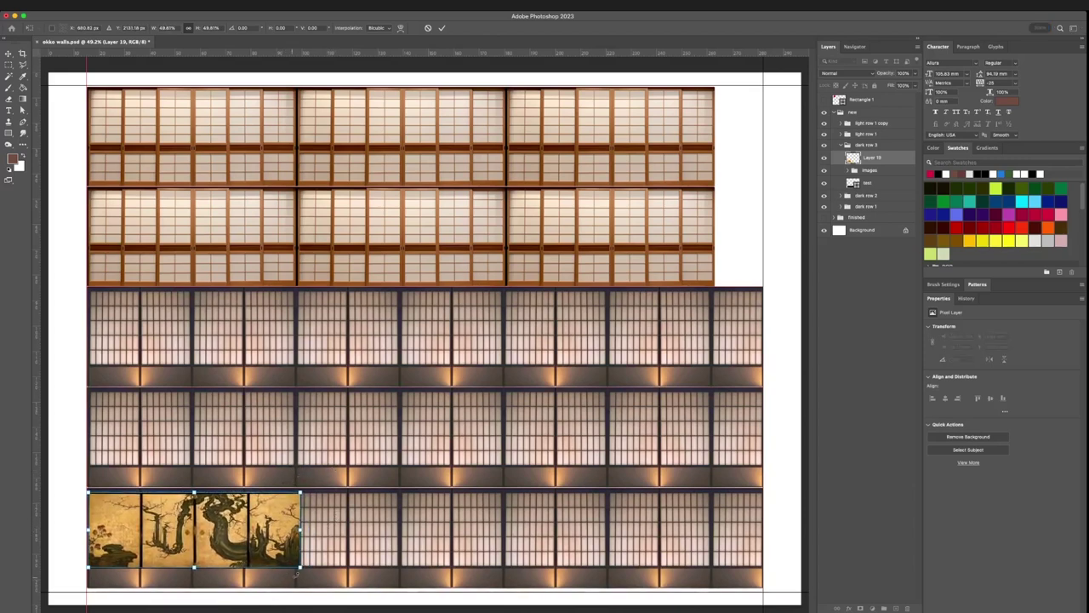
{"action": "left_click_drag", "start_coordinate": [300, 565], "coordinate": [356, 593]}
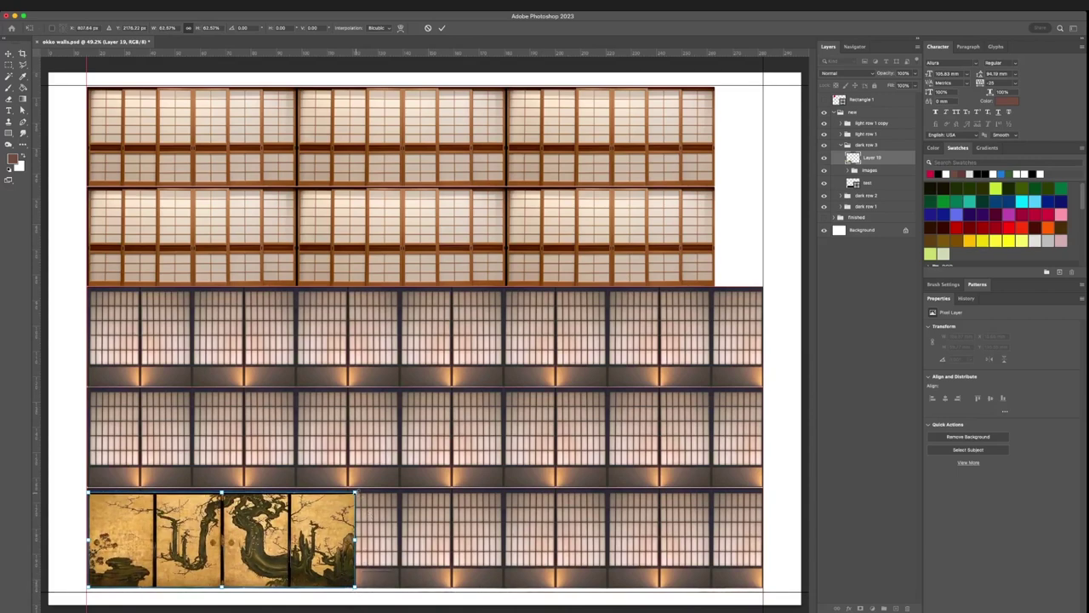
{"action": "left_click_drag", "start_coordinate": [355, 492], "coordinate": [364, 490]}
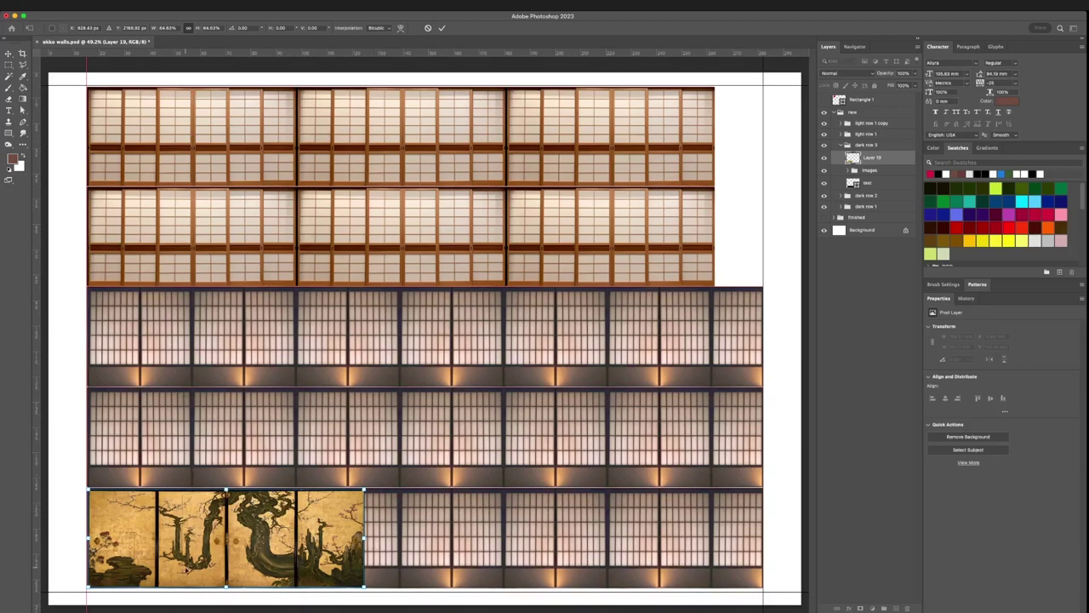
{"action": "left_click_drag", "start_coordinate": [364, 538], "coordinate": [296, 538]}
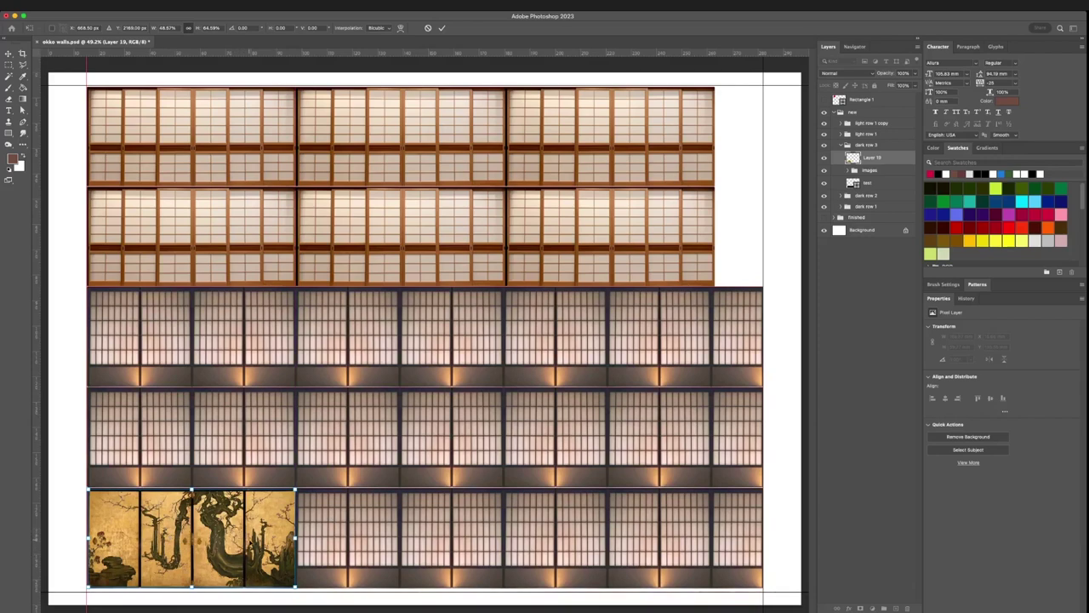
{"action": "left_click", "coordinate": [442, 28]}
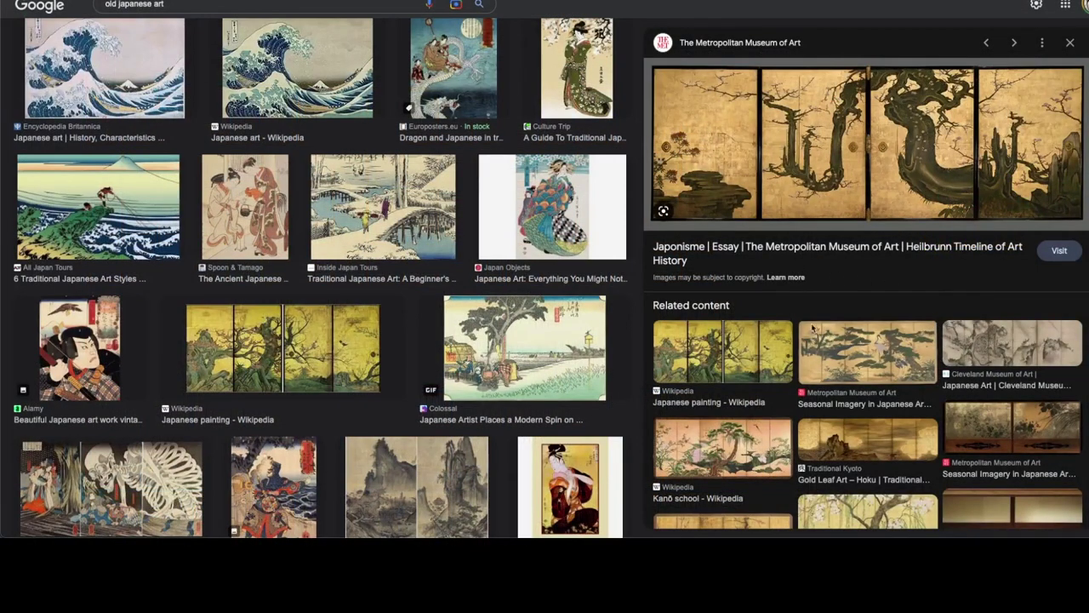
In the browser, copy the Cleveland Museum of Art ink painting from the related images
{"action": "scroll", "coordinate": [811, 328], "scroll_direction": "down", "scroll_amount": 3}
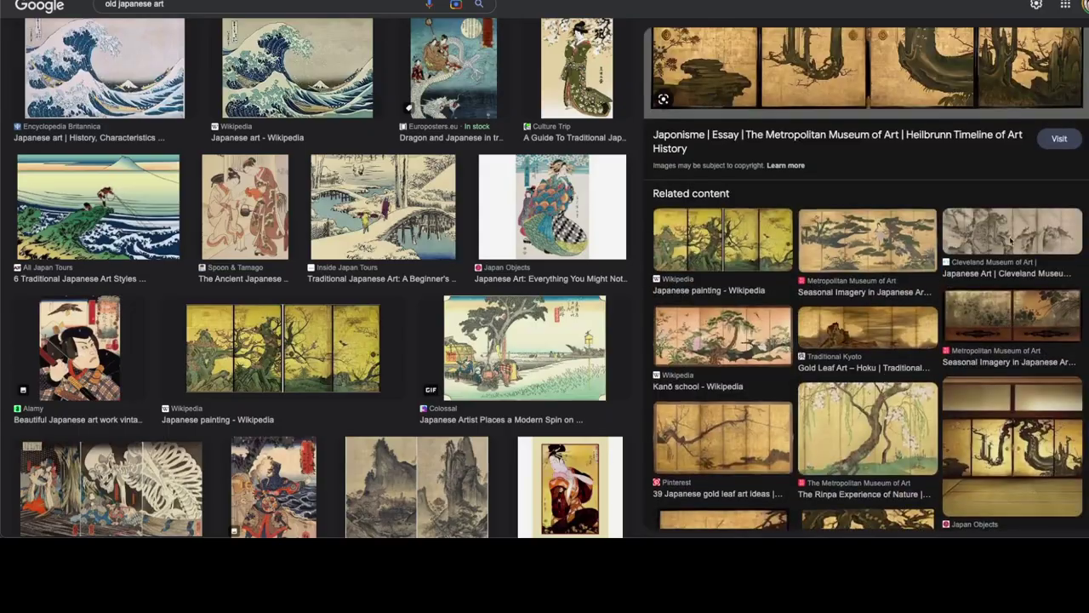
{"action": "left_click", "coordinate": [1010, 241]}
{"action": "right_click", "coordinate": [827, 162]}
{"action": "left_click", "coordinate": [860, 296]}
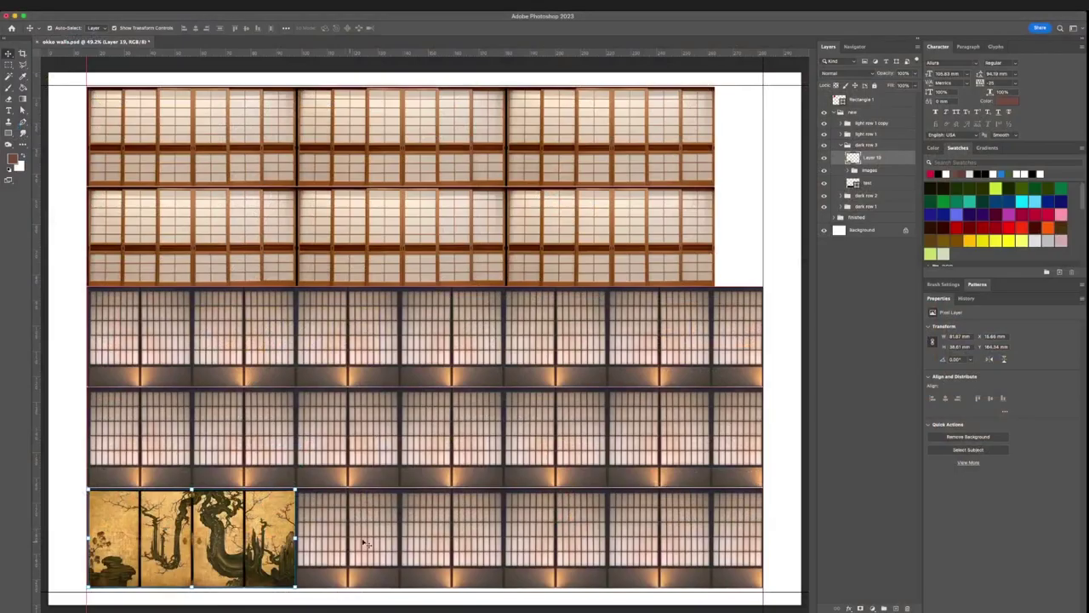
Paste the ink painting into the wall document and stretch it over the middle dark row's last six panels, about 122 × 39 mm
{"action": "key", "text": "ctrl+v"}
{"action": "mouse_move", "coordinate": [425, 341]}
{"action": "left_mouse_down"}
{"action": "mouse_move", "coordinate": [494, 431]}
{"action": "mouse_move", "coordinate": [485, 417]}
{"action": "left_mouse_up"}
{"action": "key", "text": "ctrl+t"}
{"action": "mouse_move", "coordinate": [571, 445]}
{"action": "left_mouse_down"}
{"action": "mouse_move", "coordinate": [705, 479]}
{"action": "mouse_move", "coordinate": [696, 486]}
{"action": "left_mouse_up"}
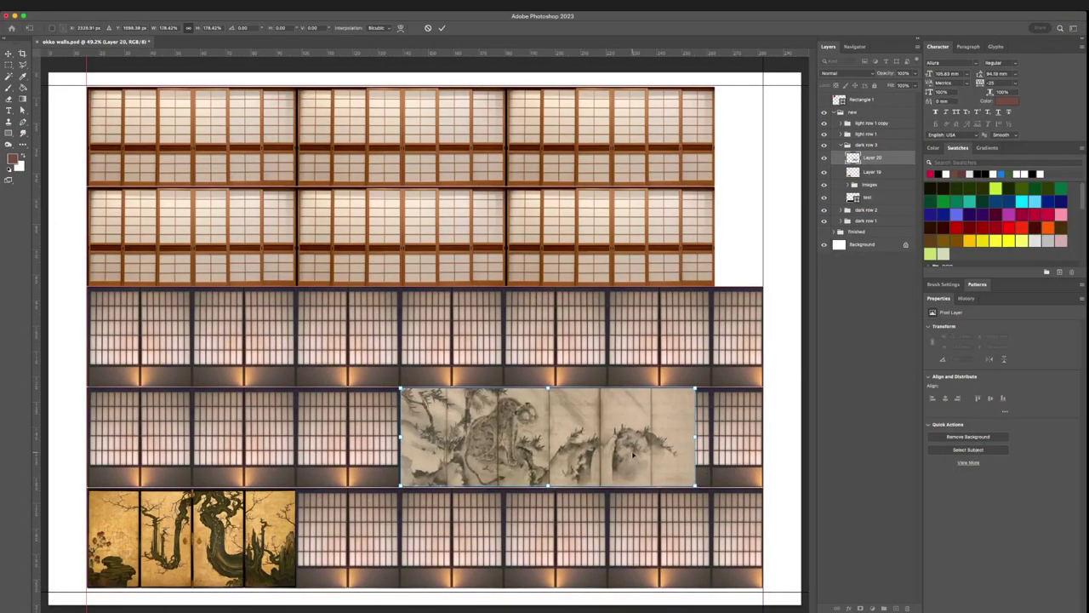
{"action": "left_click_drag", "start_coordinate": [696, 436], "coordinate": [710, 437]}
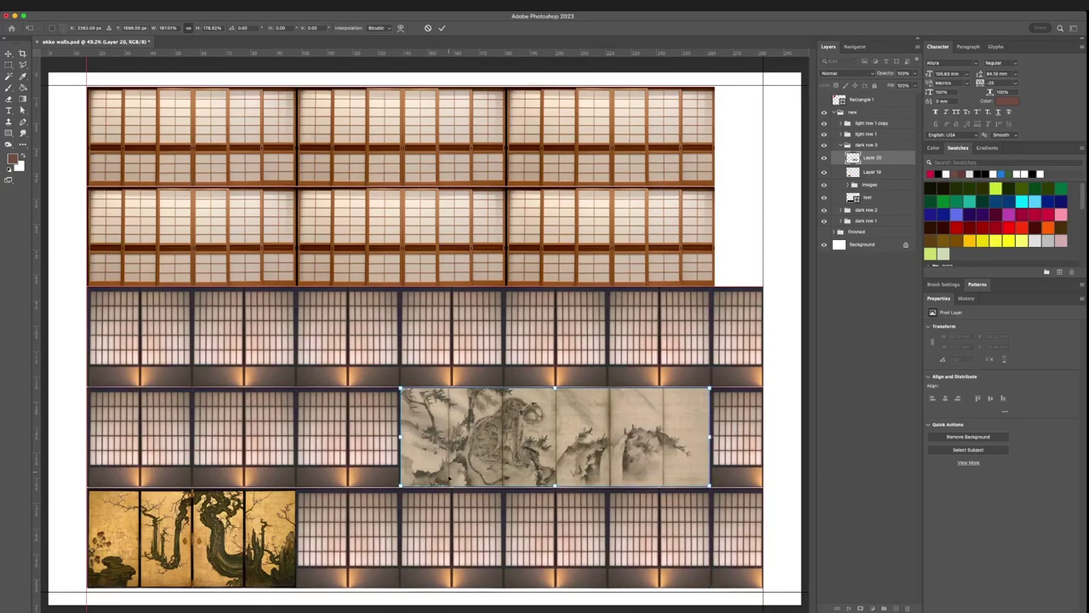
{"action": "left_click_drag", "start_coordinate": [558, 437], "coordinate": [610, 437]}
{"action": "key", "text": "Return"}
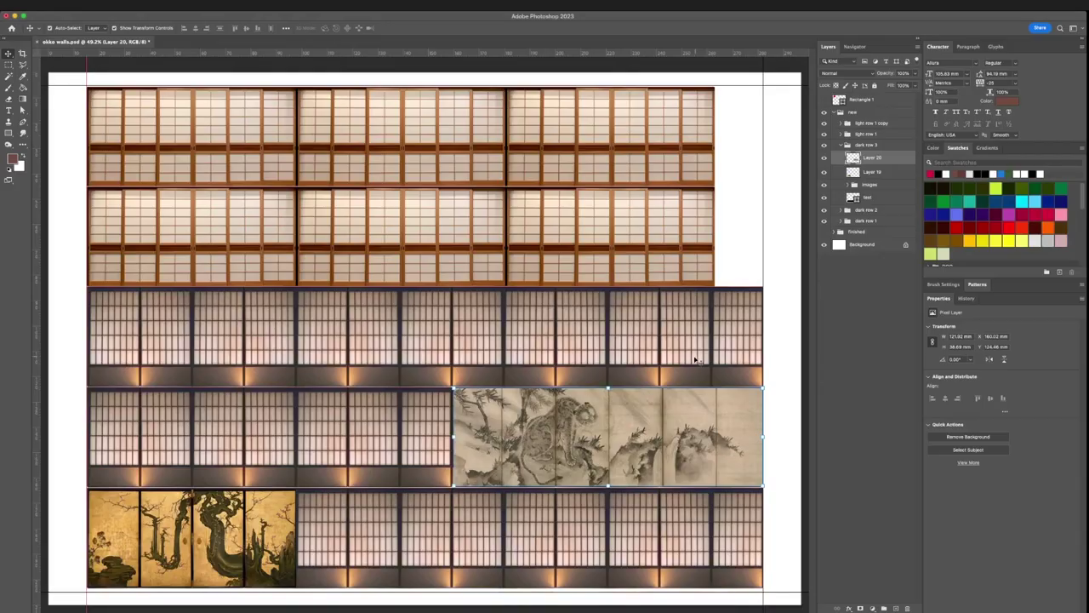
Paste the Kano School golden landscape and scale it over the upper dark row's first four panels, about 83 × 39 mm
{"action": "key", "text": "ctrl+v"}
{"action": "mouse_move", "coordinate": [477, 340]}
{"action": "left_mouse_down"}
{"action": "mouse_move", "coordinate": [268, 339]}
{"action": "mouse_move", "coordinate": [297, 338]}
{"action": "left_mouse_up"}
{"action": "key", "text": "ctrl+t"}
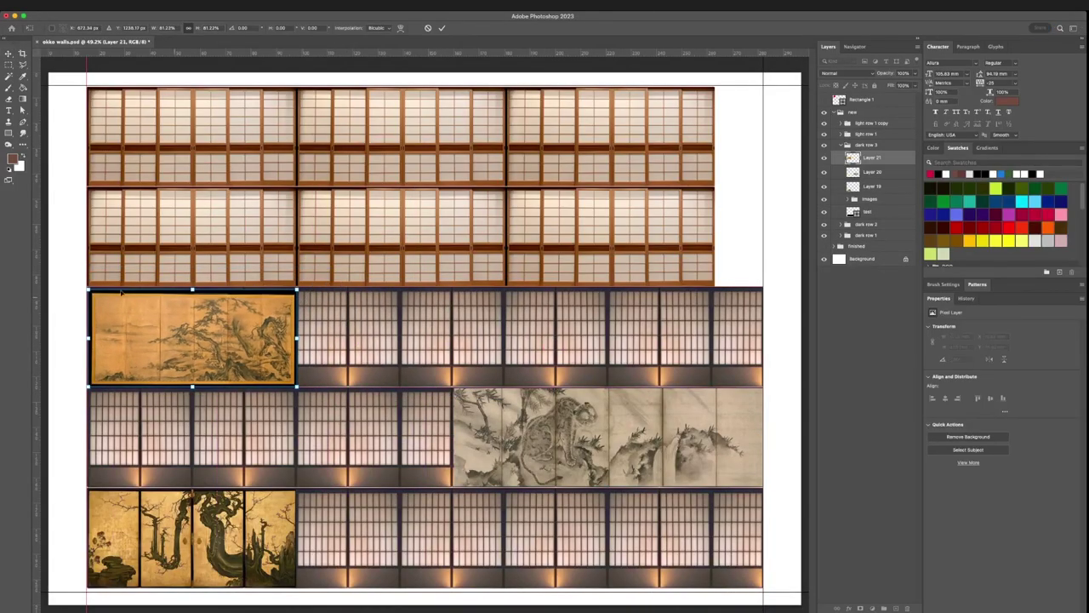
{"action": "left_click", "coordinate": [442, 27]}
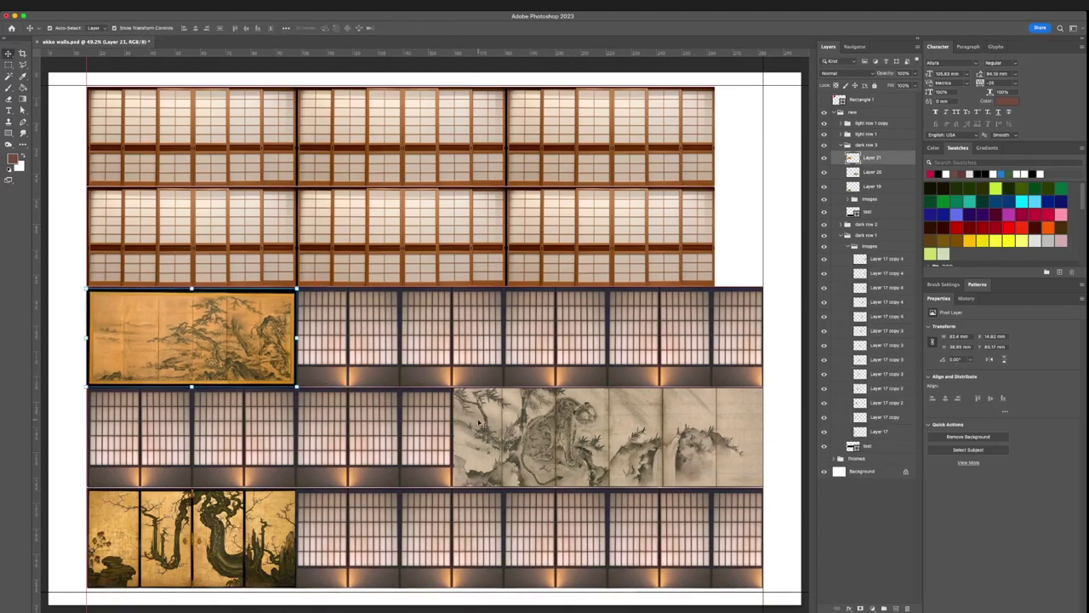
Clip a Hue/Saturation adjustment to the ink painting and colorize it with hue 33, saturation 56 and lightness -10
{"action": "left_click", "coordinate": [522, 433]}
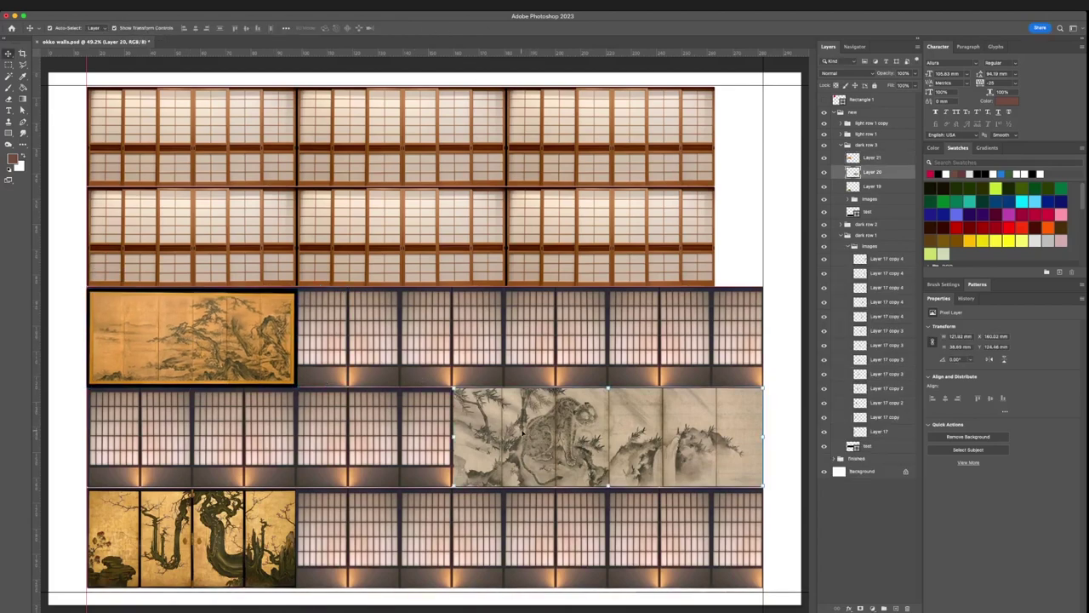
{"action": "left_click", "coordinate": [873, 608]}
{"action": "left_click", "coordinate": [889, 510]}
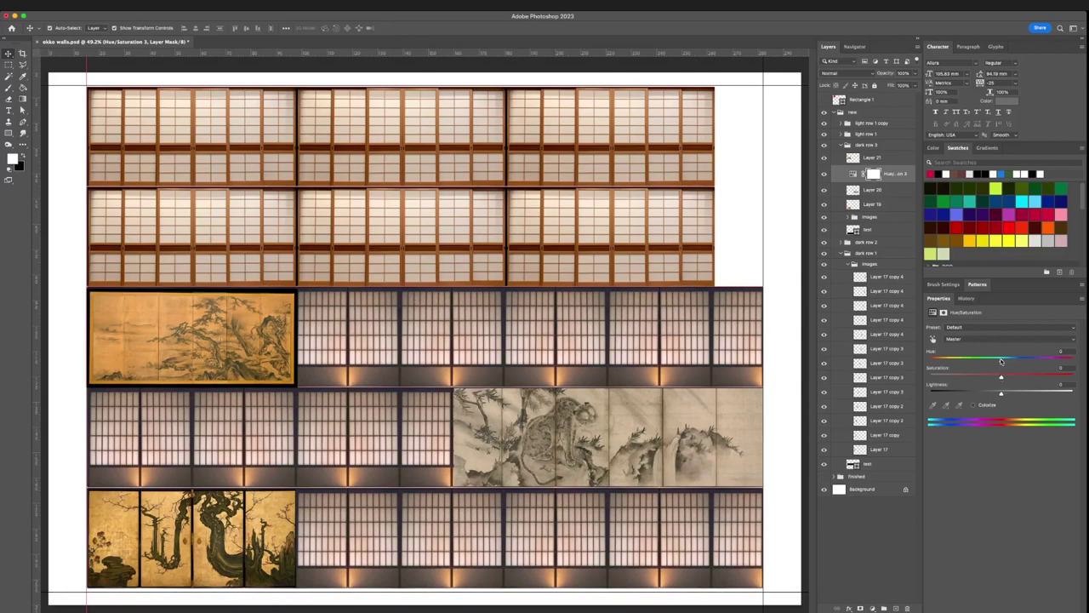
{"action": "mouse_move", "coordinate": [1001, 362]}
{"action": "left_mouse_down"}
{"action": "mouse_move", "coordinate": [1052, 361]}
{"action": "mouse_move", "coordinate": [958, 362]}
{"action": "mouse_move", "coordinate": [1001, 361]}
{"action": "mouse_move", "coordinate": [996, 396]}
{"action": "mouse_move", "coordinate": [1005, 396]}
{"action": "left_mouse_up"}
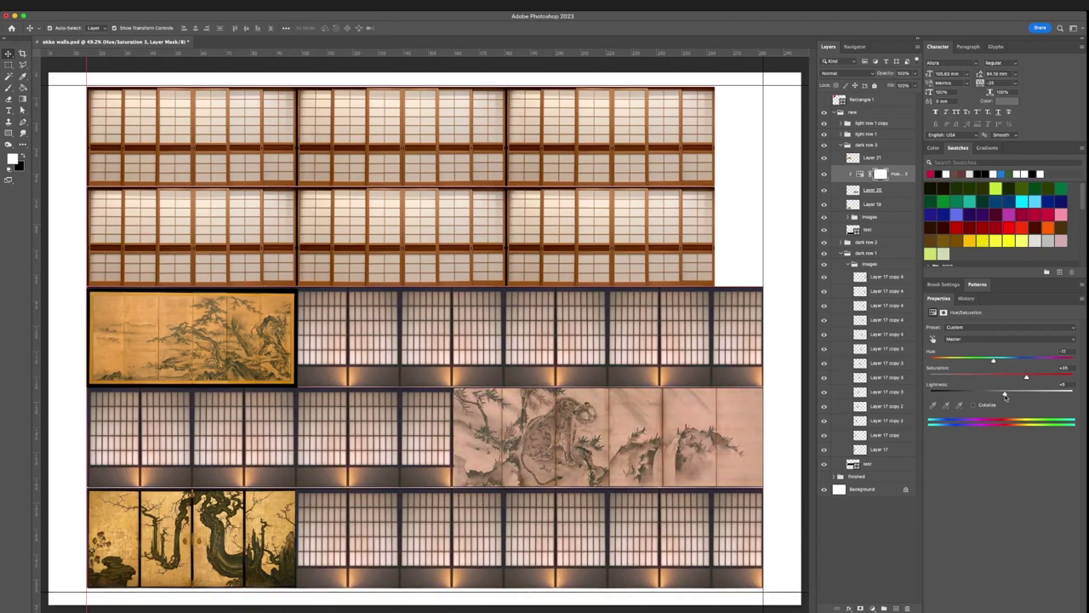
{"action": "left_click", "coordinate": [971, 405]}
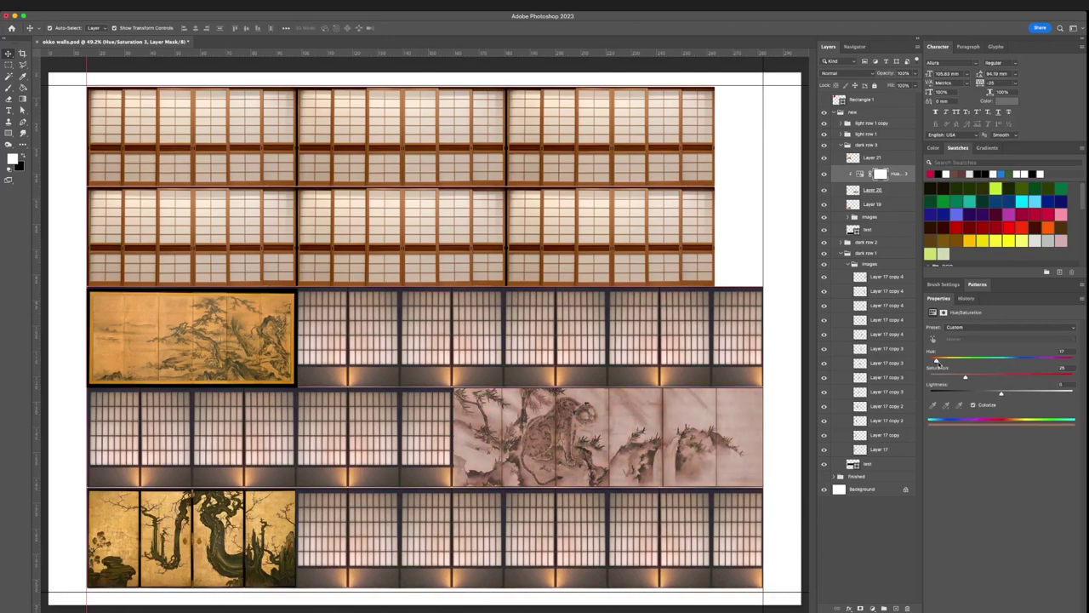
{"action": "mouse_move", "coordinate": [936, 362]}
{"action": "left_mouse_down"}
{"action": "mouse_move", "coordinate": [1085, 363]}
{"action": "mouse_move", "coordinate": [943, 361]}
{"action": "left_mouse_up"}
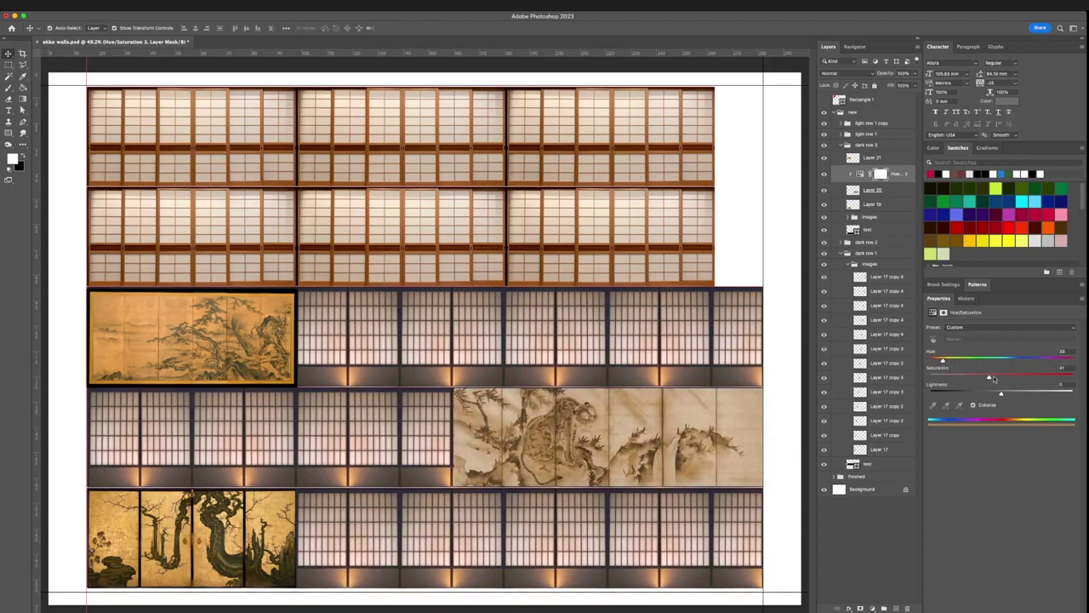
{"action": "left_click_drag", "start_coordinate": [1001, 392], "coordinate": [993, 393]}
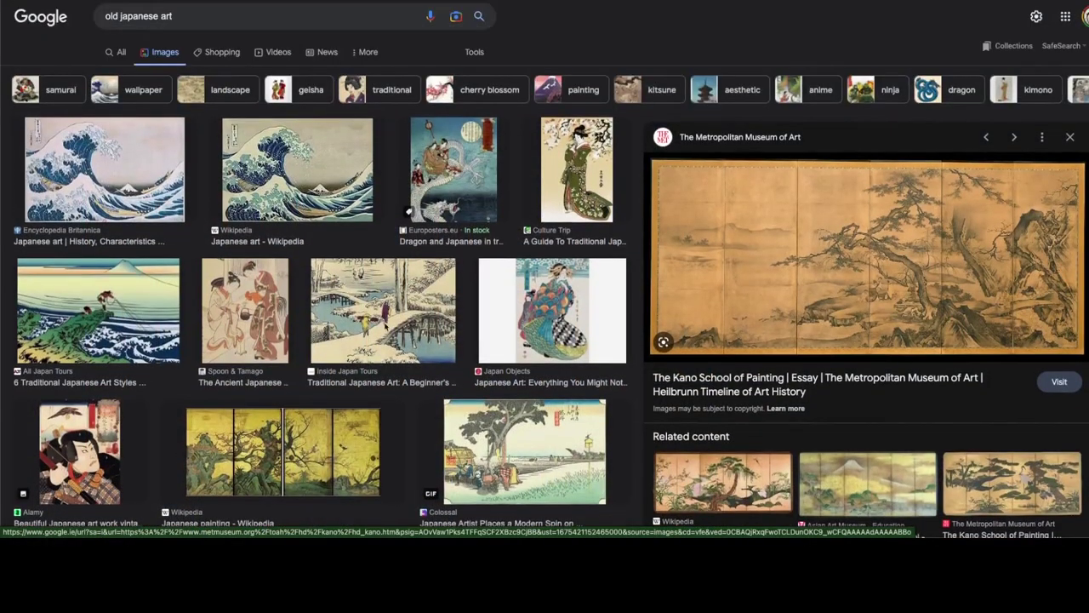
Copy the snowy bridge print from the browser's image results and paste it above the light row 1 copy group
{"action": "left_click", "coordinate": [385, 326]}
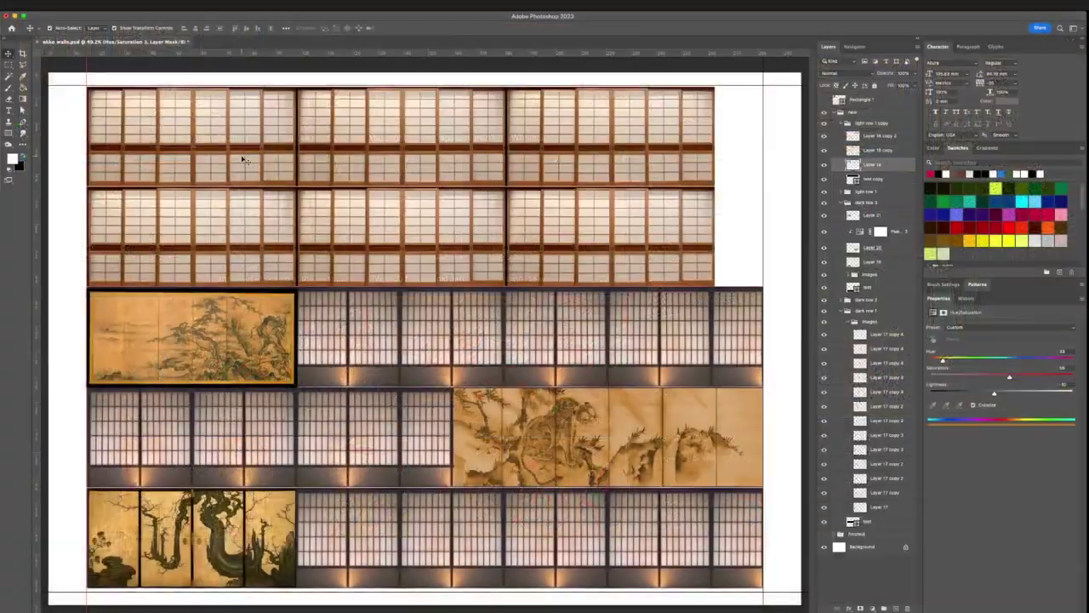
{"action": "key", "text": "ctrl+v"}
{"action": "left_click_drag", "start_coordinate": [464, 310], "coordinate": [270, 172]}
{"action": "key", "text": "ctrl+shift+]"}
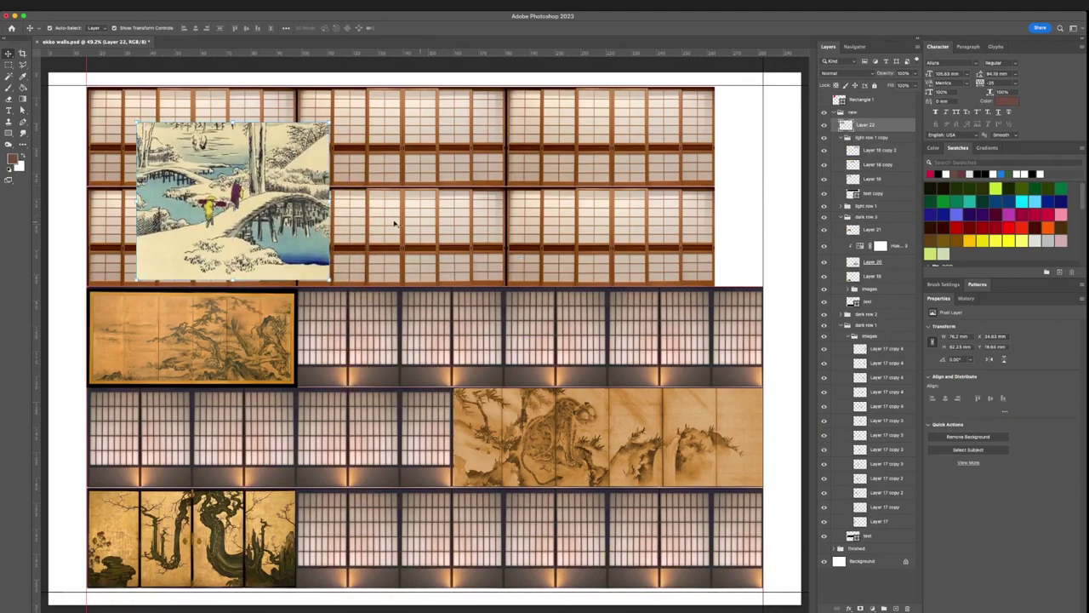
Fit the snowy bridge print over the first four panels of the upper light row, about 55 × 39 mm
{"action": "left_click_drag", "start_coordinate": [396, 224], "coordinate": [353, 192]}
{"action": "key", "text": "ctrl+t"}
{"action": "left_click_drag", "start_coordinate": [284, 280], "coordinate": [221, 171]}
{"action": "left_click_drag", "start_coordinate": [212, 134], "coordinate": [227, 134]}
{"action": "key", "text": "Return"}
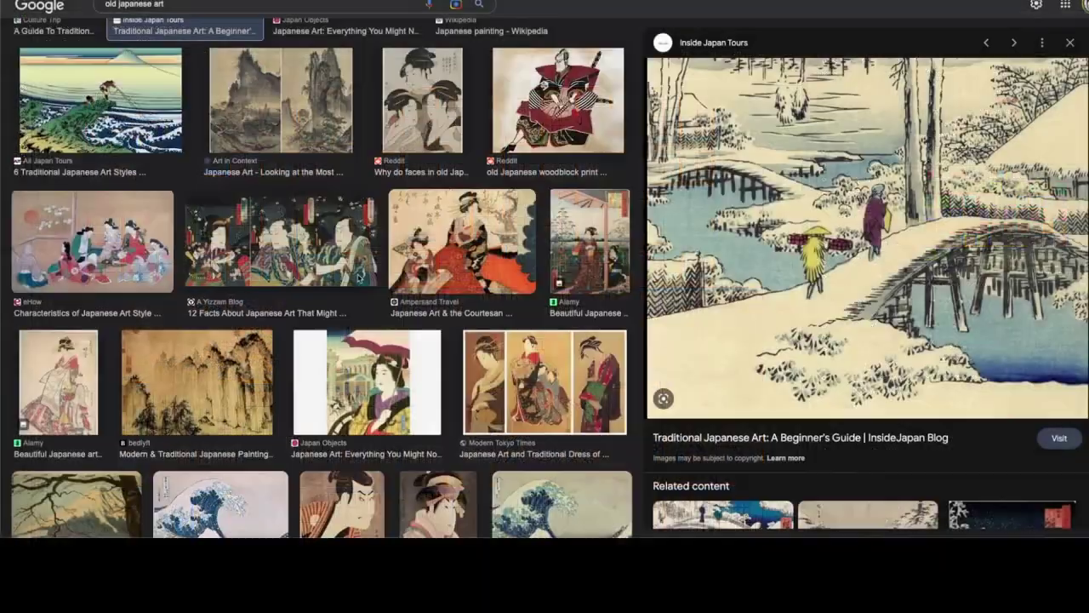
In the browser's image results, copy the WallpaperAccess painting of the red-robed rider with a procession
{"action": "scroll", "coordinate": [358, 276], "scroll_direction": "down", "scroll_amount": 5}
{"action": "scroll", "coordinate": [357, 277], "scroll_direction": "down", "scroll_amount": 3}
{"action": "left_click", "coordinate": [315, 217]}
{"action": "right_click", "coordinate": [893, 206]}
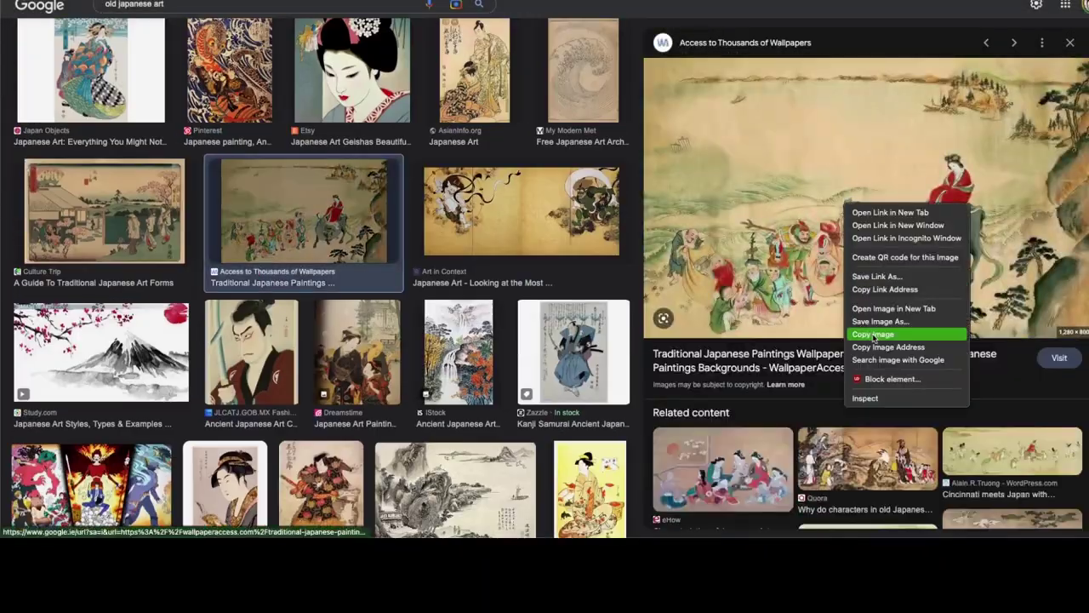
{"action": "left_click", "coordinate": [928, 335]}
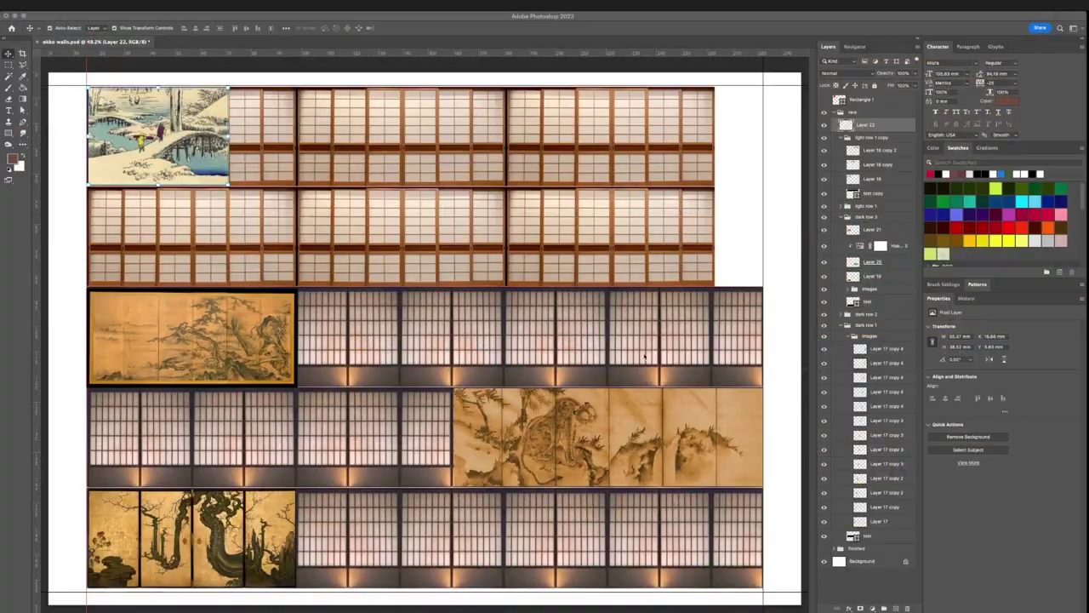
Paste the procession painting and fit it over the first four panels of the upper light row's second section, about 55 × 38 mm
{"action": "key", "text": "ctrl+v"}
{"action": "left_click_drag", "start_coordinate": [386, 217], "coordinate": [395, 54]}
{"action": "left_click_drag", "start_coordinate": [576, 195], "coordinate": [452, 190]}
{"action": "mouse_move", "coordinate": [453, 136]}
{"action": "left_mouse_down"}
{"action": "mouse_move", "coordinate": [500, 136]}
{"action": "mouse_move", "coordinate": [437, 137]}
{"action": "left_mouse_up"}
{"action": "left_click", "coordinate": [442, 28]}
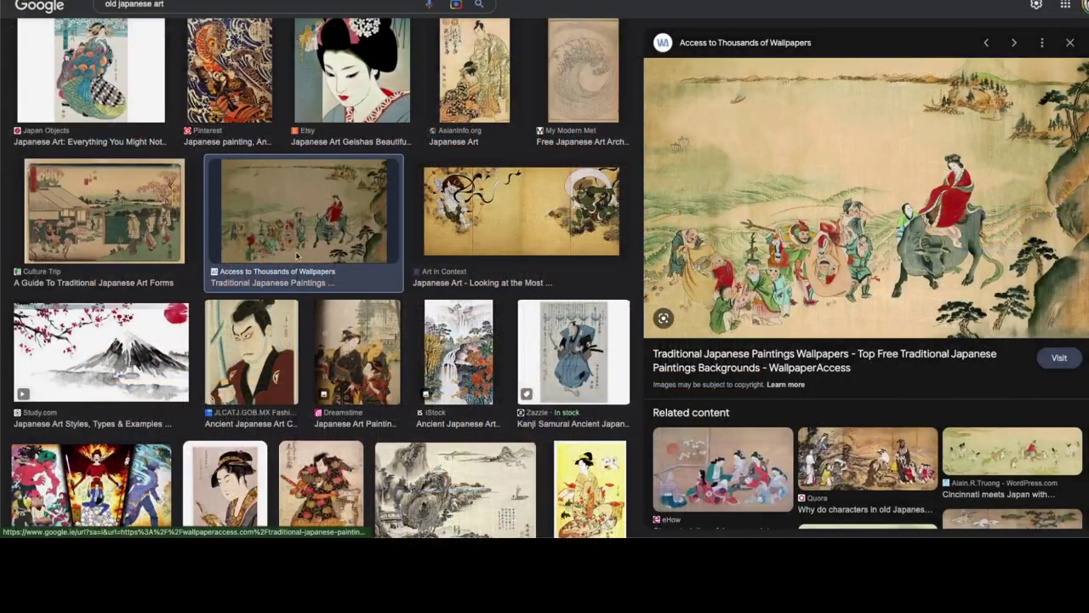
In the browser's image results, copy the Culture Trip print of the house with pink blossom trees
{"action": "left_click", "coordinate": [125, 223]}
{"action": "right_click", "coordinate": [895, 211]}
{"action": "left_click", "coordinate": [928, 334]}
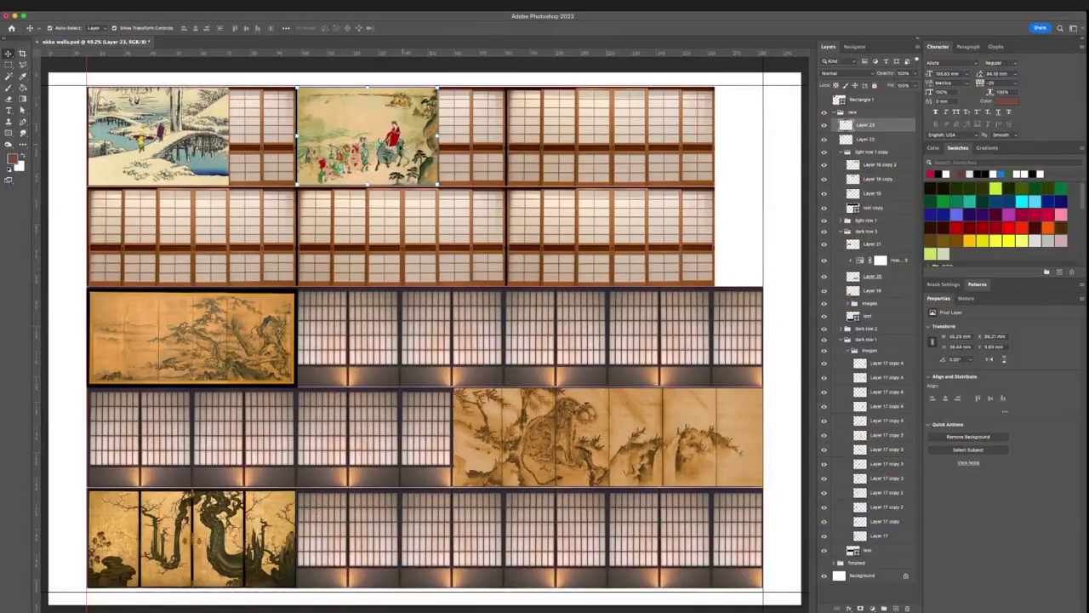
Paste the blossom house print, enlarge it to about 111 mm wide and trim off its paper border
{"action": "key", "text": "super+v"}
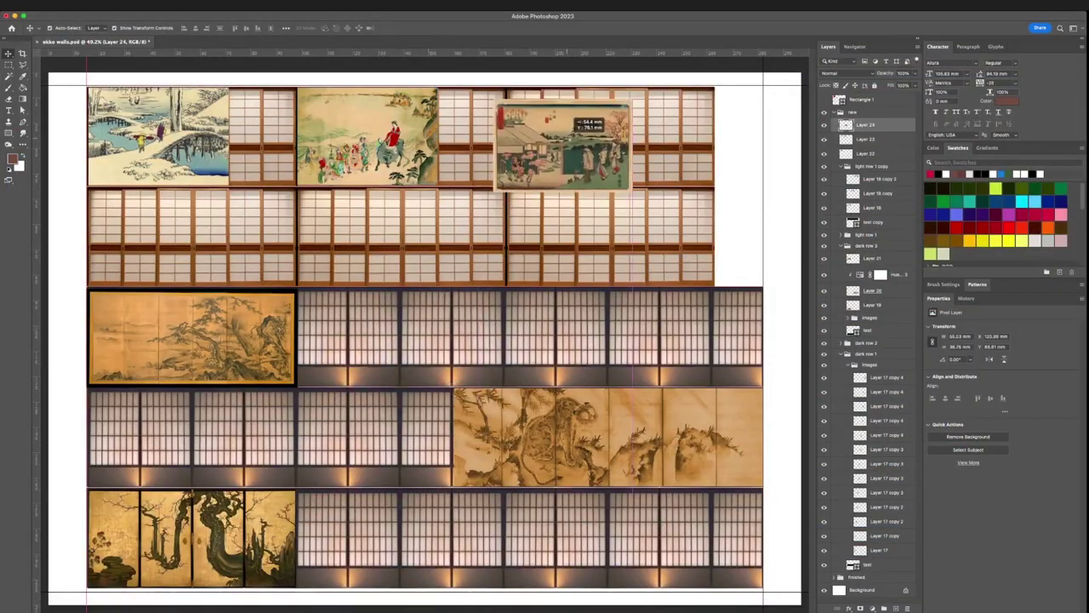
{"action": "key", "text": "super+t"}
{"action": "mouse_move", "coordinate": [561, 144]}
{"action": "left_mouse_down"}
{"action": "mouse_move", "coordinate": [504, 247]}
{"action": "mouse_move", "coordinate": [397, 325]}
{"action": "left_mouse_up"}
{"action": "key", "text": "Return"}
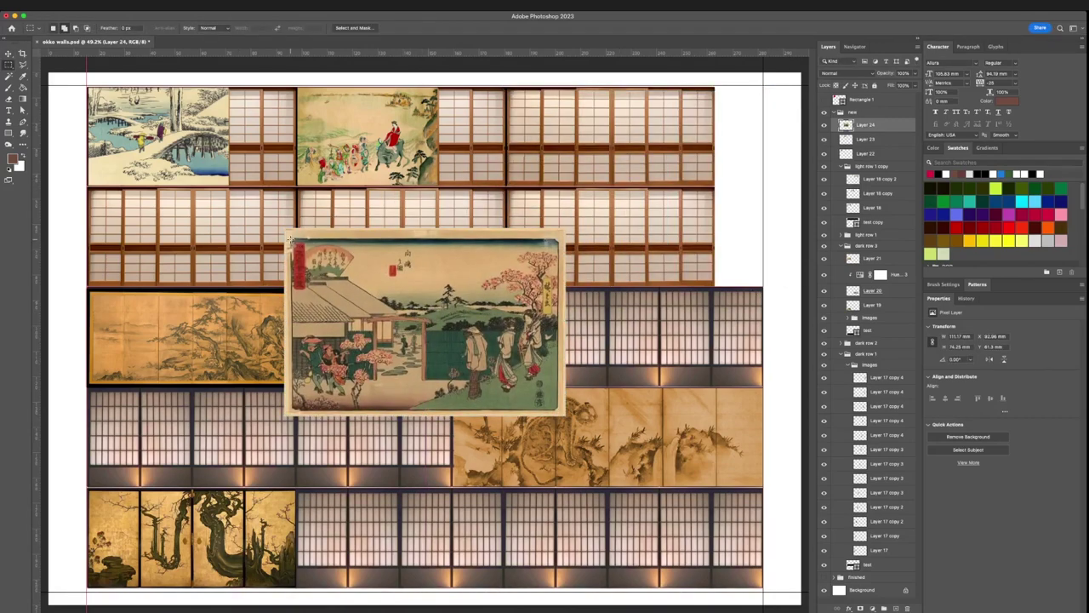
{"action": "key", "text": "v"}
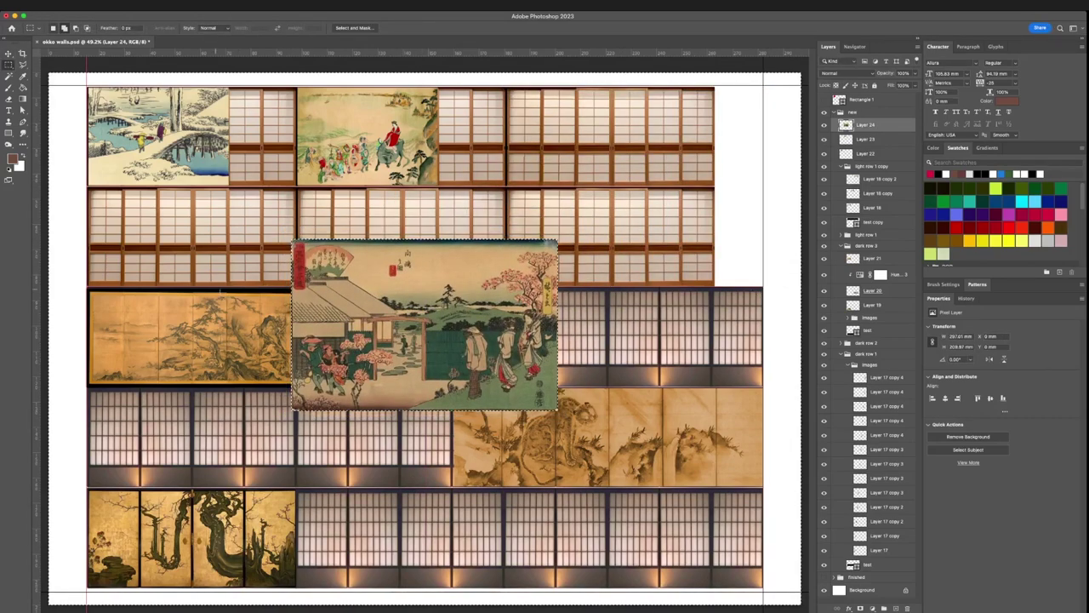
Shrink the trimmed blossom house print over the first four panels of the upper light row's third section
{"action": "left_click_drag", "start_coordinate": [415, 376], "coordinate": [637, 225]}
{"action": "key", "text": "super+t"}
{"action": "left_click_drag", "start_coordinate": [773, 257], "coordinate": [648, 184]}
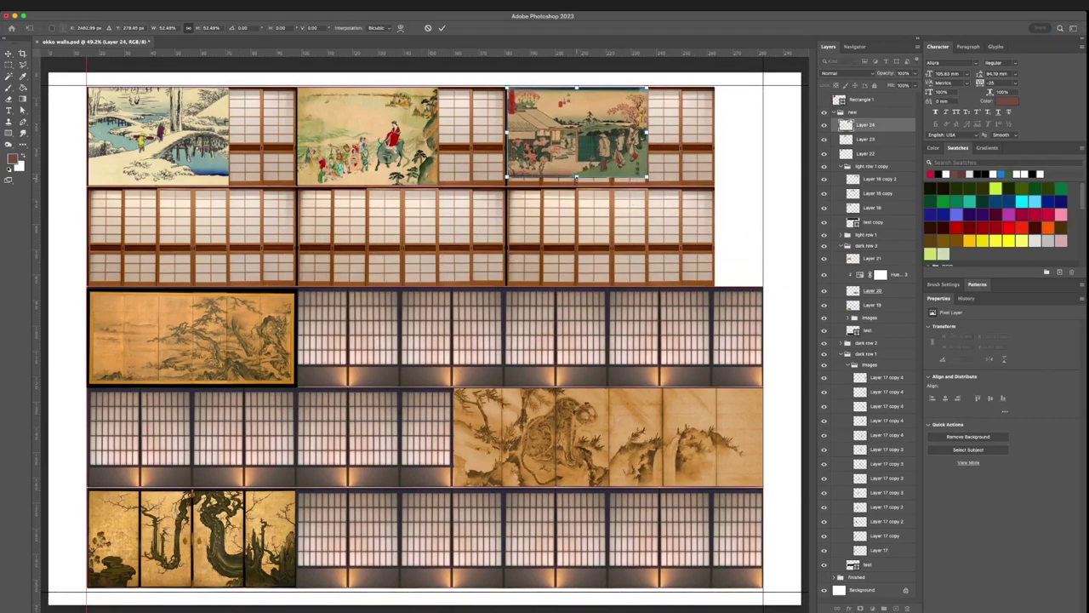
{"action": "key", "text": "Return"}
Group the three prints on the upper light row and clip a Levels adjustment to the group
{"action": "left_click", "coordinate": [866, 153], "text": "shift"}
{"action": "key", "text": "super+g"}
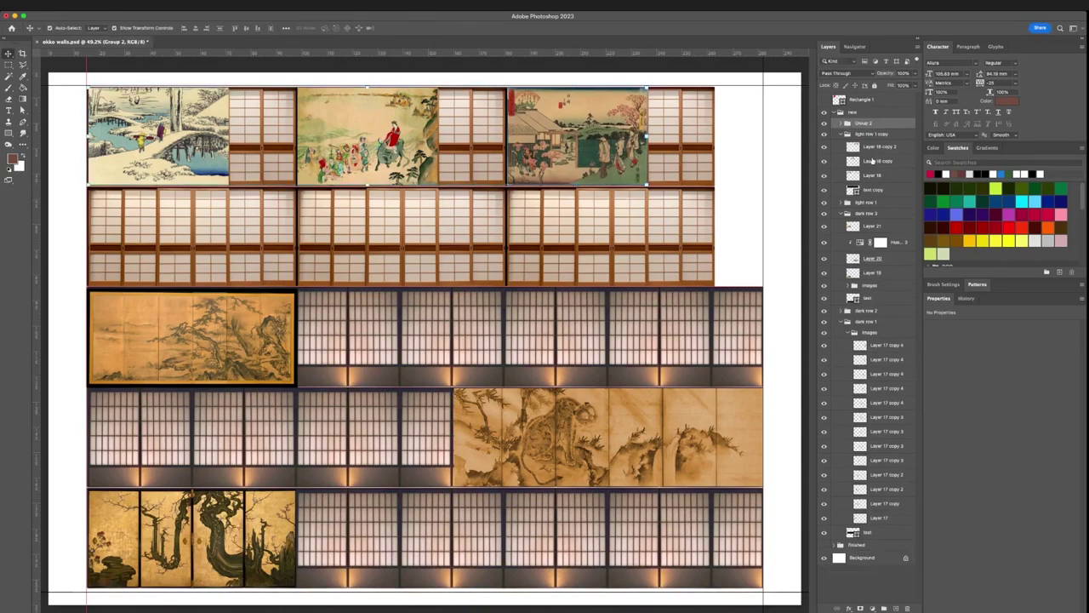
{"action": "left_click", "coordinate": [872, 608]}
{"action": "left_click", "coordinate": [881, 469]}
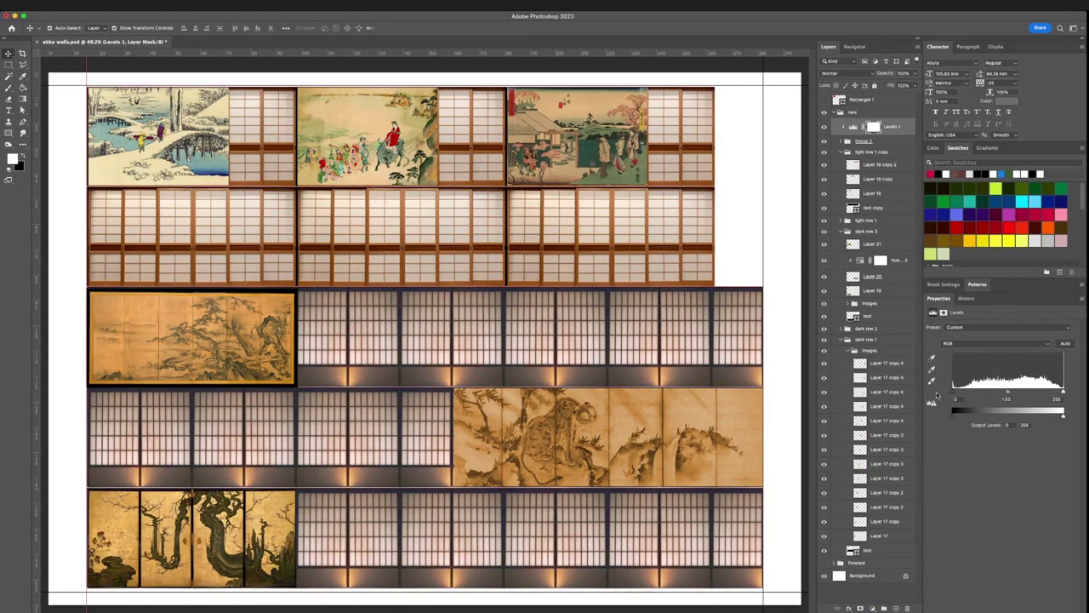
Fade the grouped prints with Levels: input white 231, output black 76, lowered output white and darker midtones, and deselect all layers
{"action": "left_click_drag", "start_coordinate": [1063, 392], "coordinate": [986, 414]}
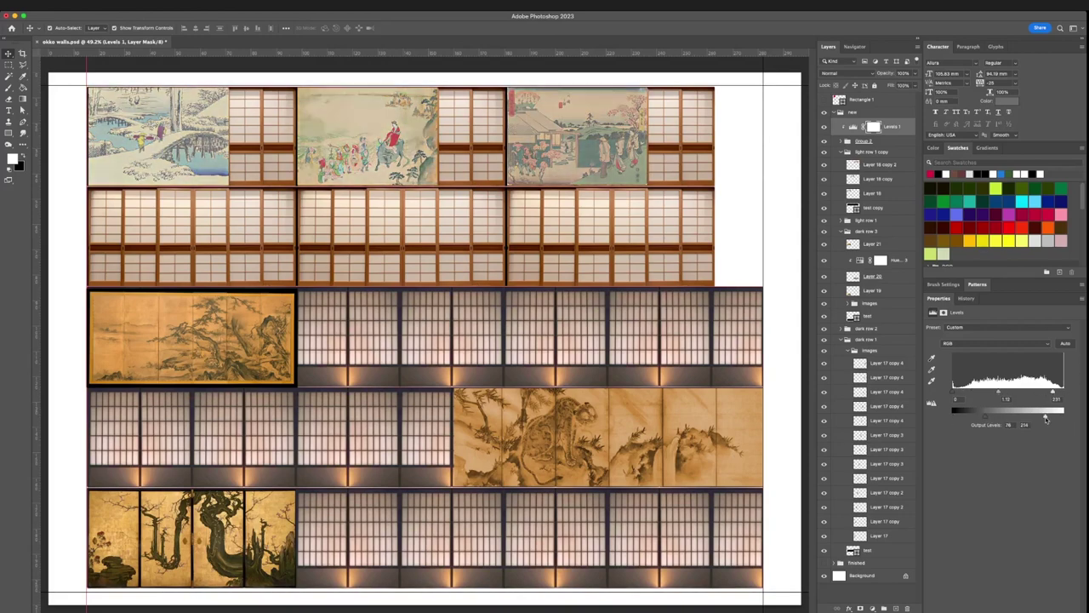
{"action": "left_click_drag", "start_coordinate": [1063, 413], "coordinate": [1056, 414]}
{"action": "left_click_drag", "start_coordinate": [998, 393], "coordinate": [1006, 398]}
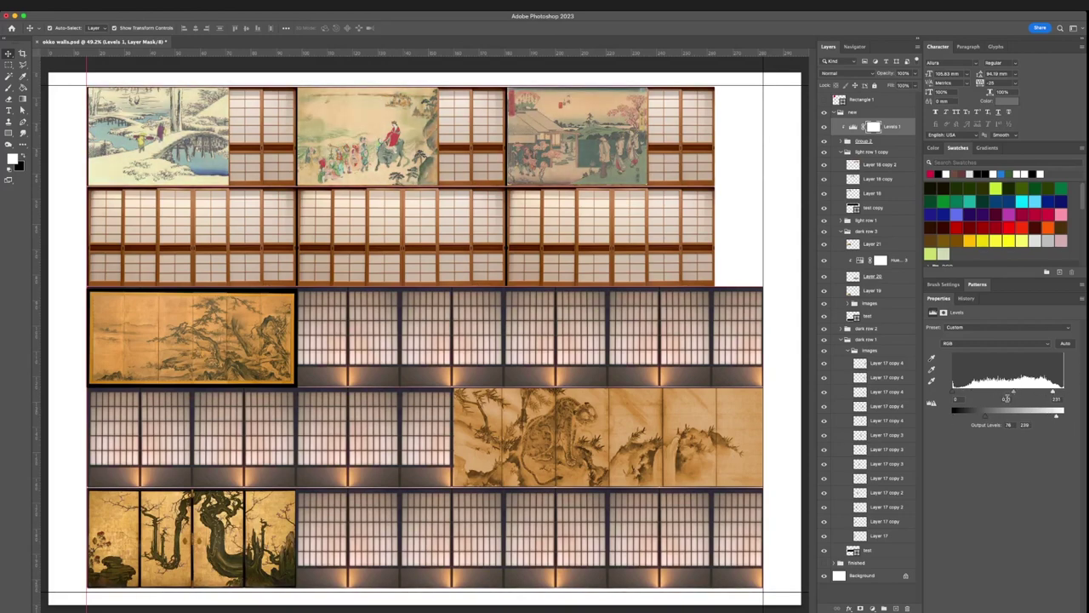
{"action": "left_click", "coordinate": [362, 145]}
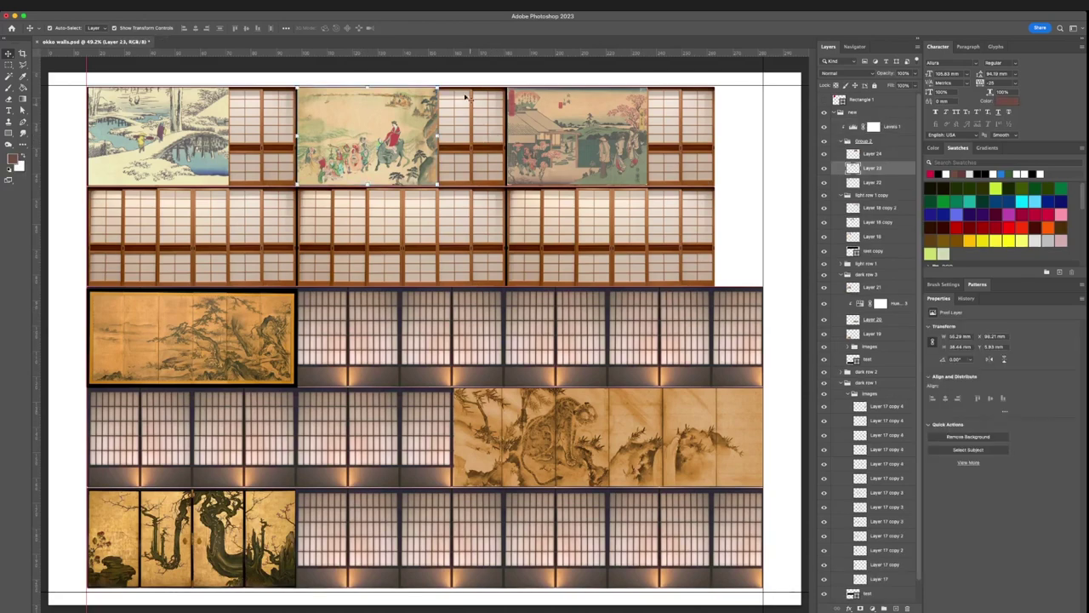
{"action": "left_click", "coordinate": [761, 139]}
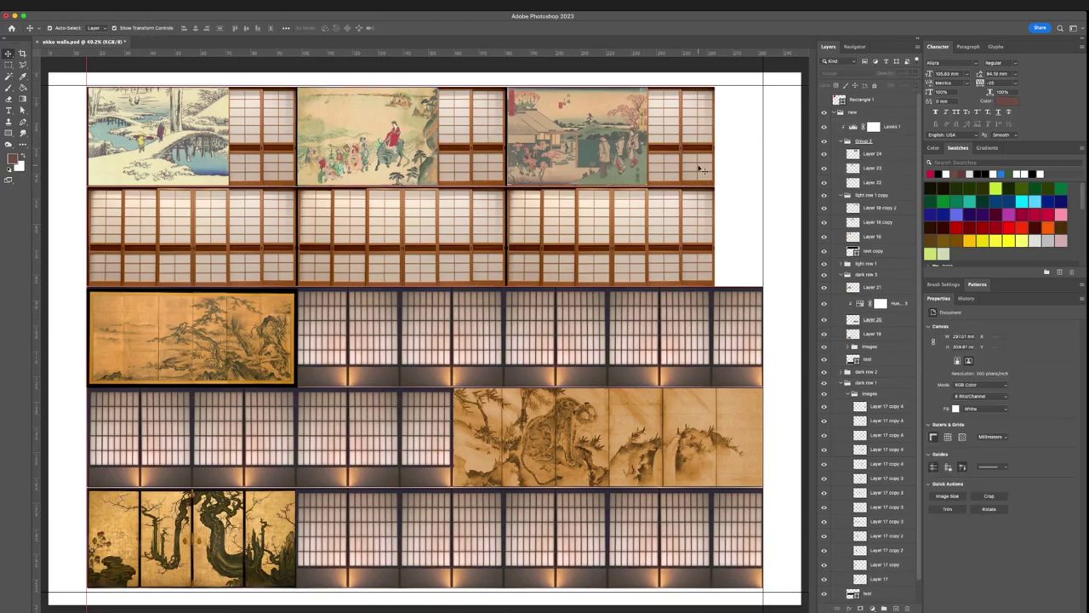